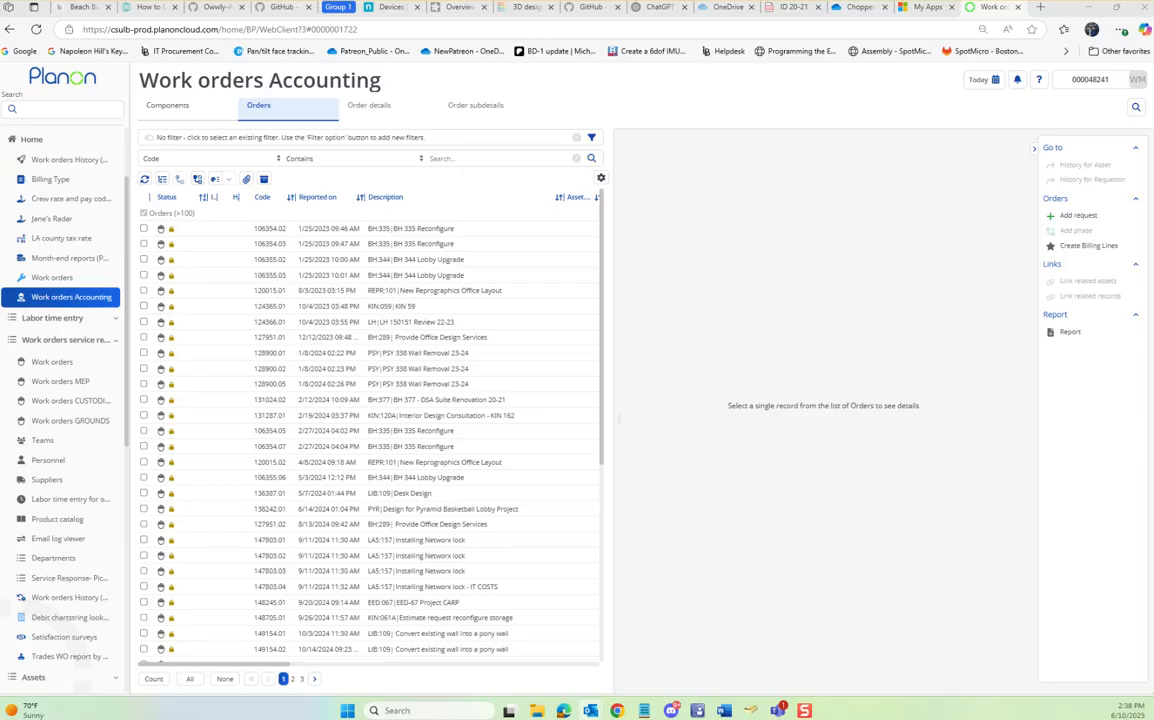
# Bring up the month-end orders e-mail full screen and highlight its instruction to change the chartfield if noted on workorders.
pyautogui.moveTo(0, 300); pyautogui.dragTo(640, 299)
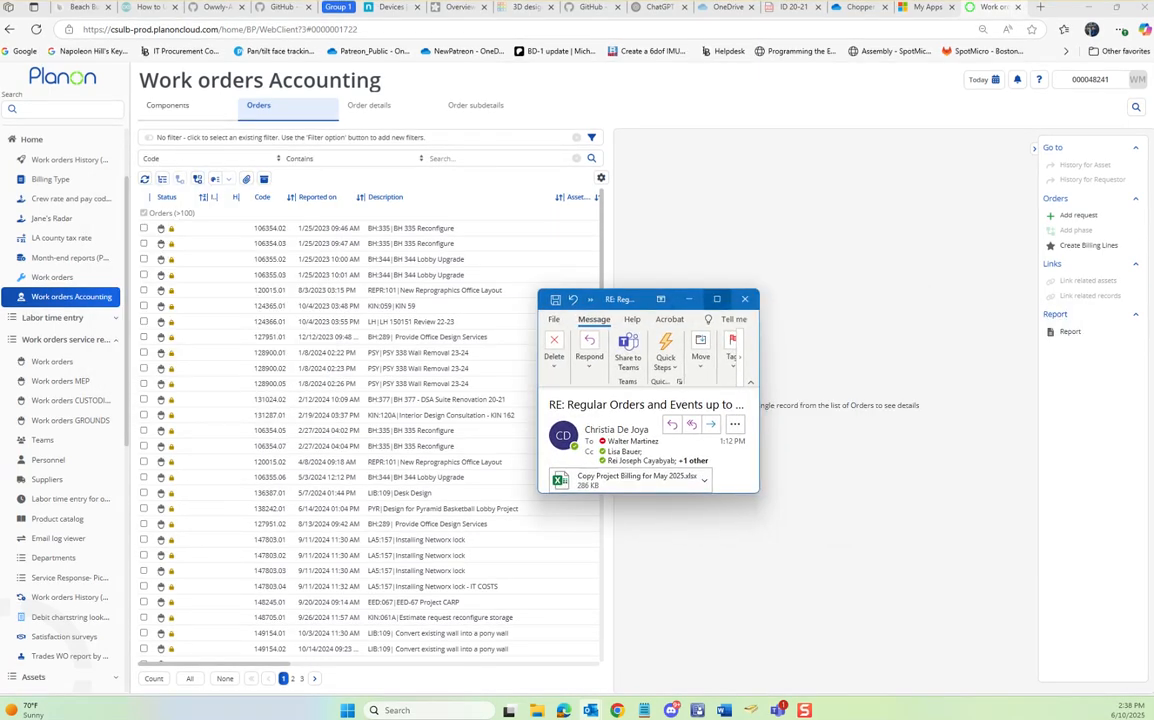
pyautogui.click(716, 299)
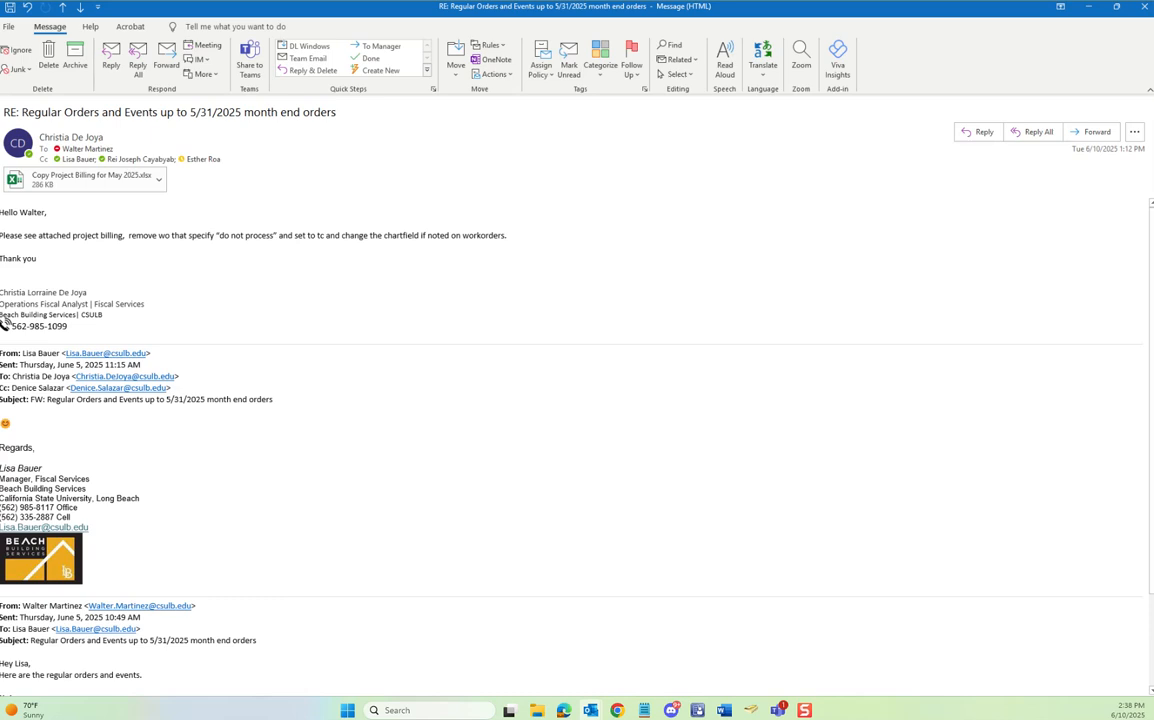
pyautogui.moveTo(220, 236); pyautogui.dragTo(273, 236)
pyautogui.moveTo(326, 235); pyautogui.dragTo(505, 235)
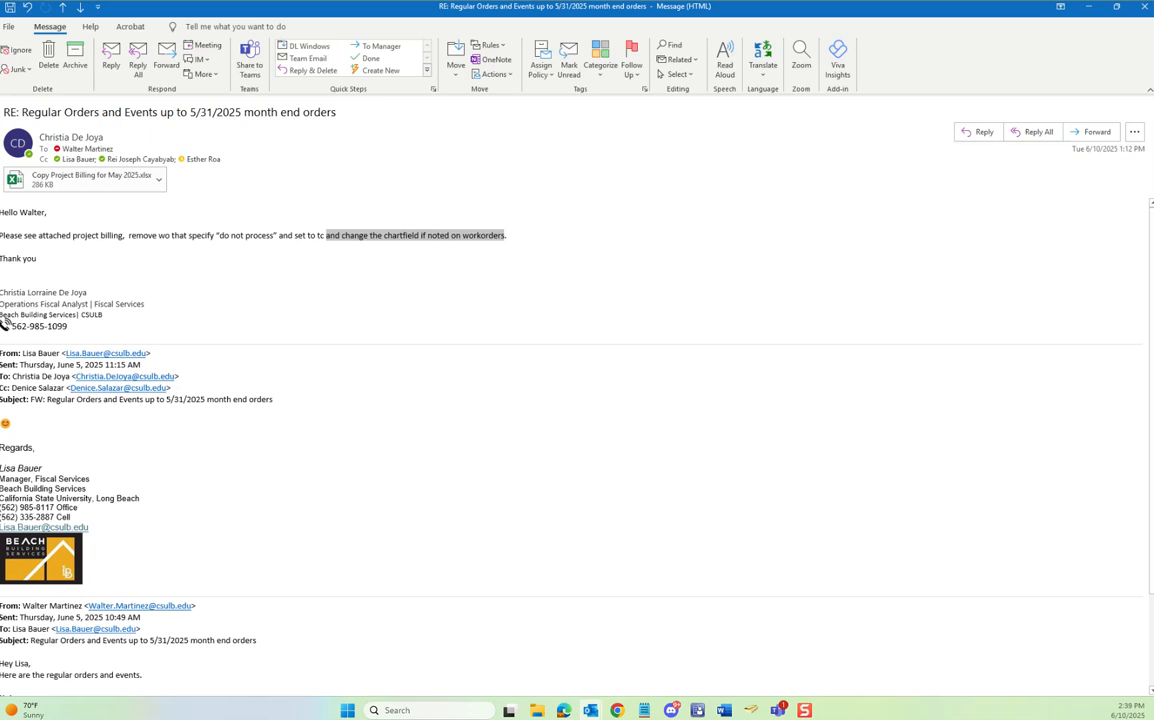
# Open the attached workbook Copy Project Billing for May 2025.xlsx and go to the top of Sheet2.
pyautogui.click(90, 178)
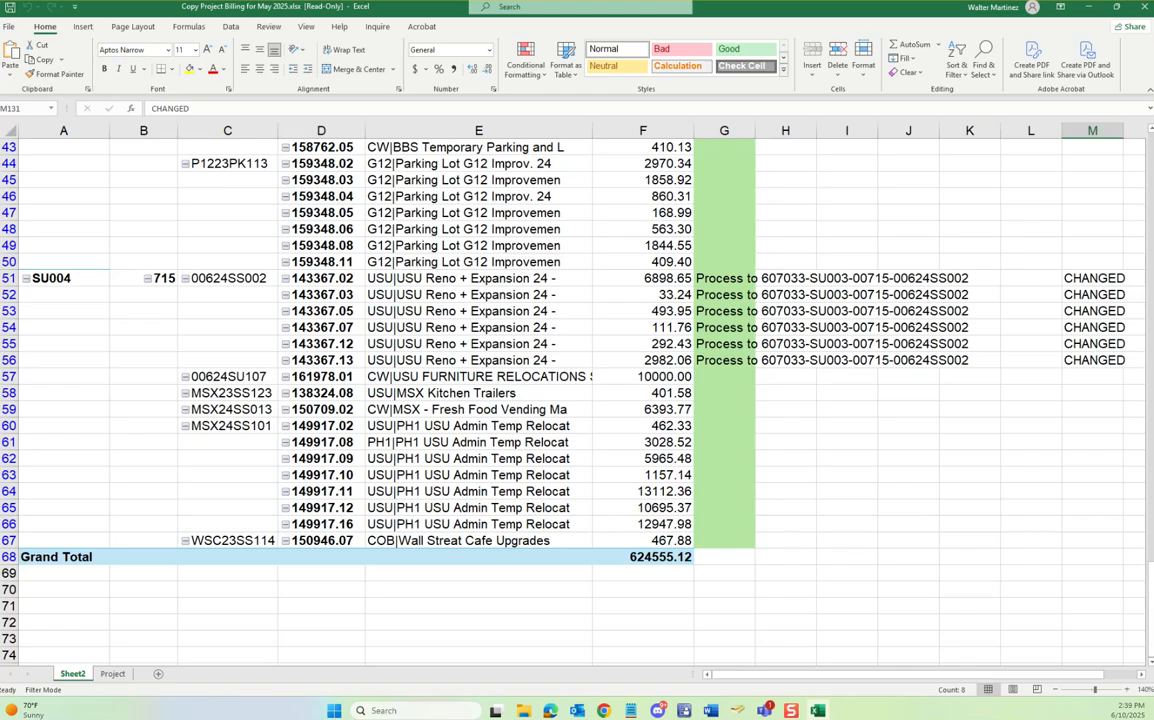
pyautogui.scroll(20, 577, 400)
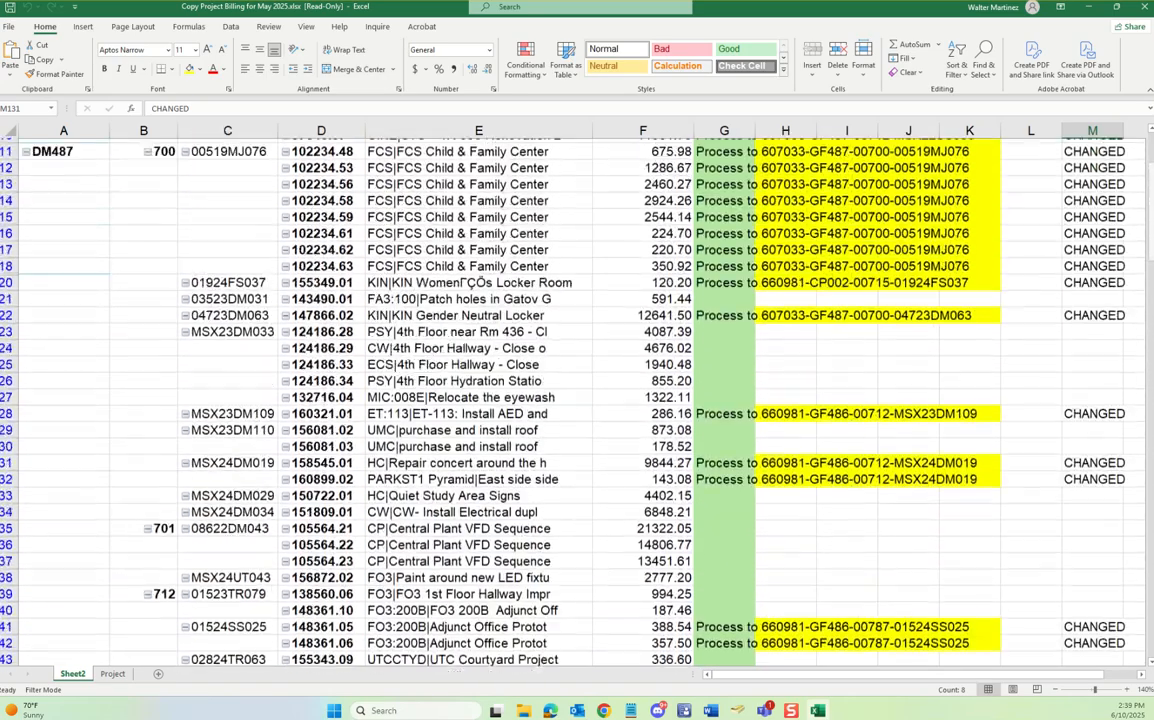
pyautogui.moveTo(1150, 202); pyautogui.dragTo(1150, 173)
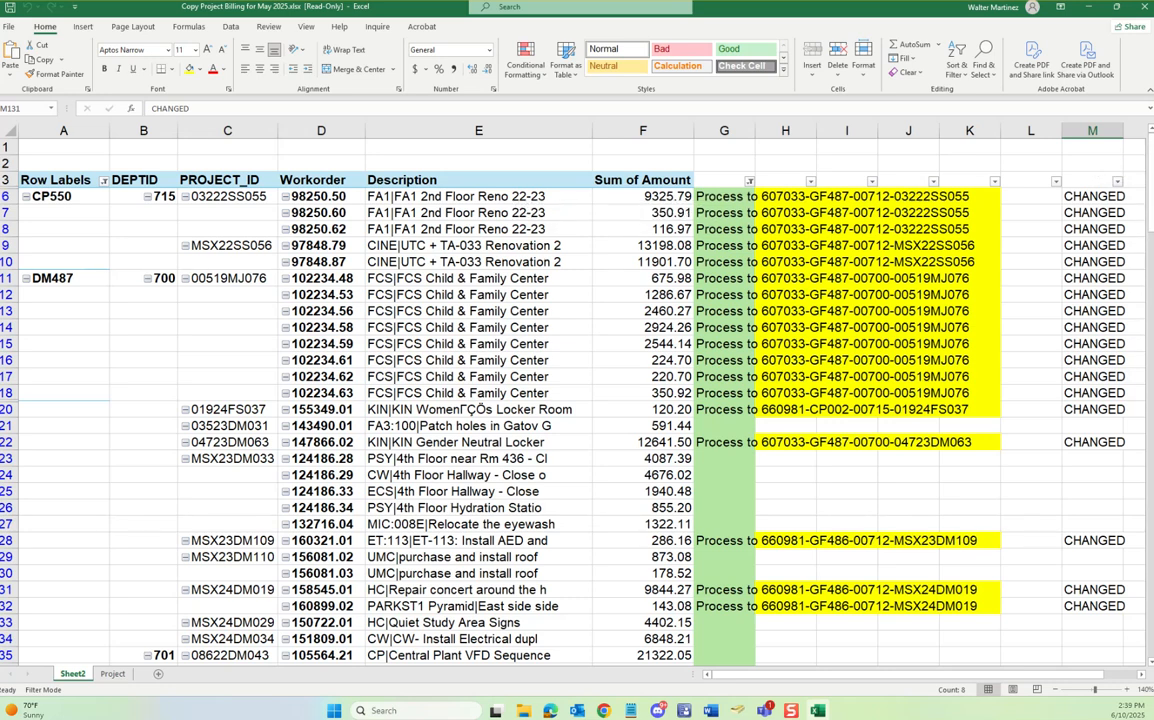
# Examine the highlighted "Process to" chartfields beside the CP550 and DM487 work orders, including projects MSX23DM109, MSX24DM019 and 01524SS025.
pyautogui.click(786, 197)
pyautogui.moveTo(815, 197); pyautogui.dragTo(975, 198)
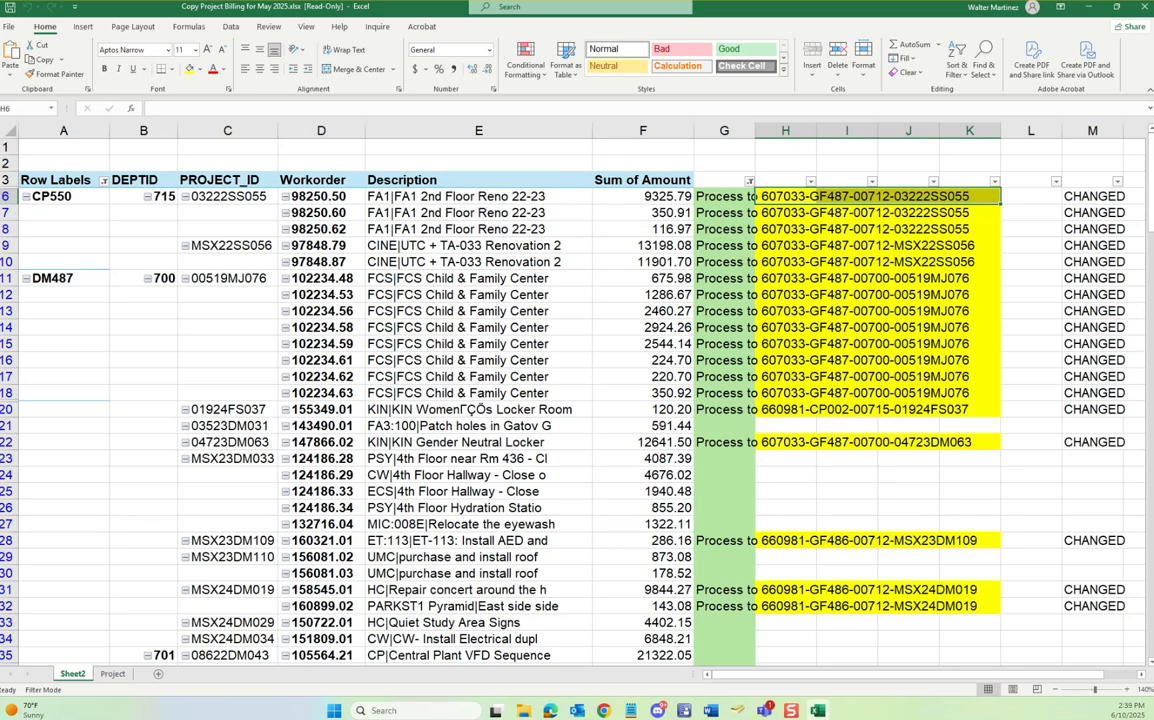
pyautogui.click(786, 197)
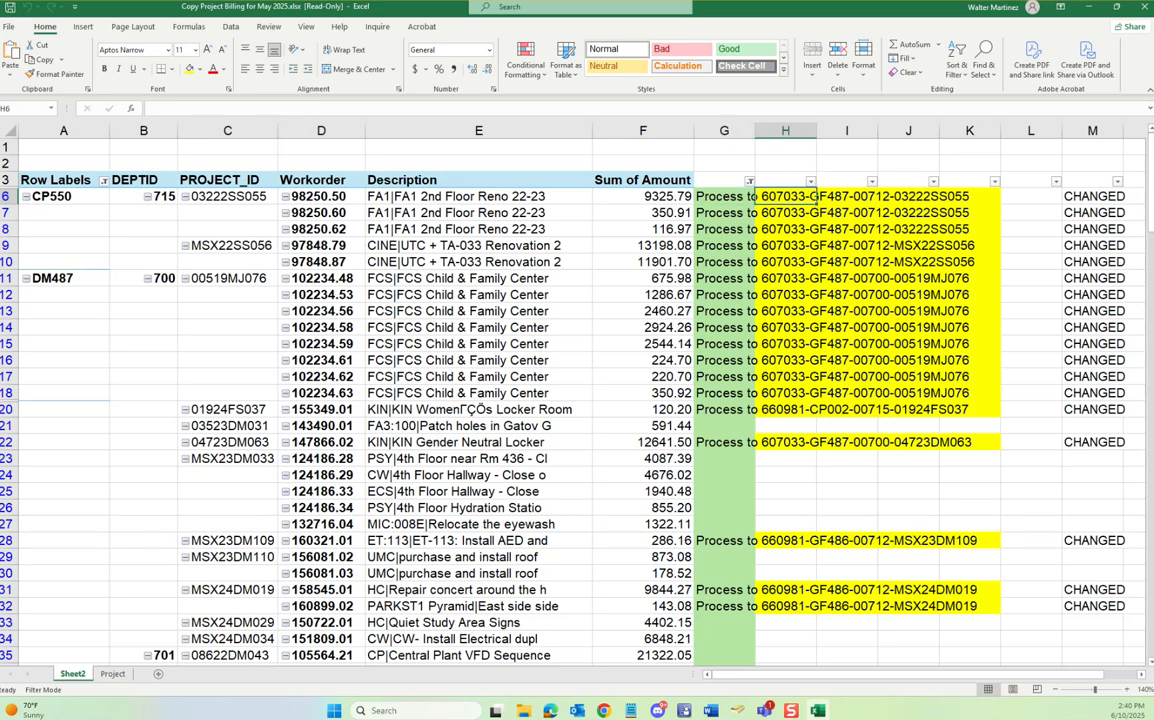
pyautogui.scroll(-3, 570, 400)
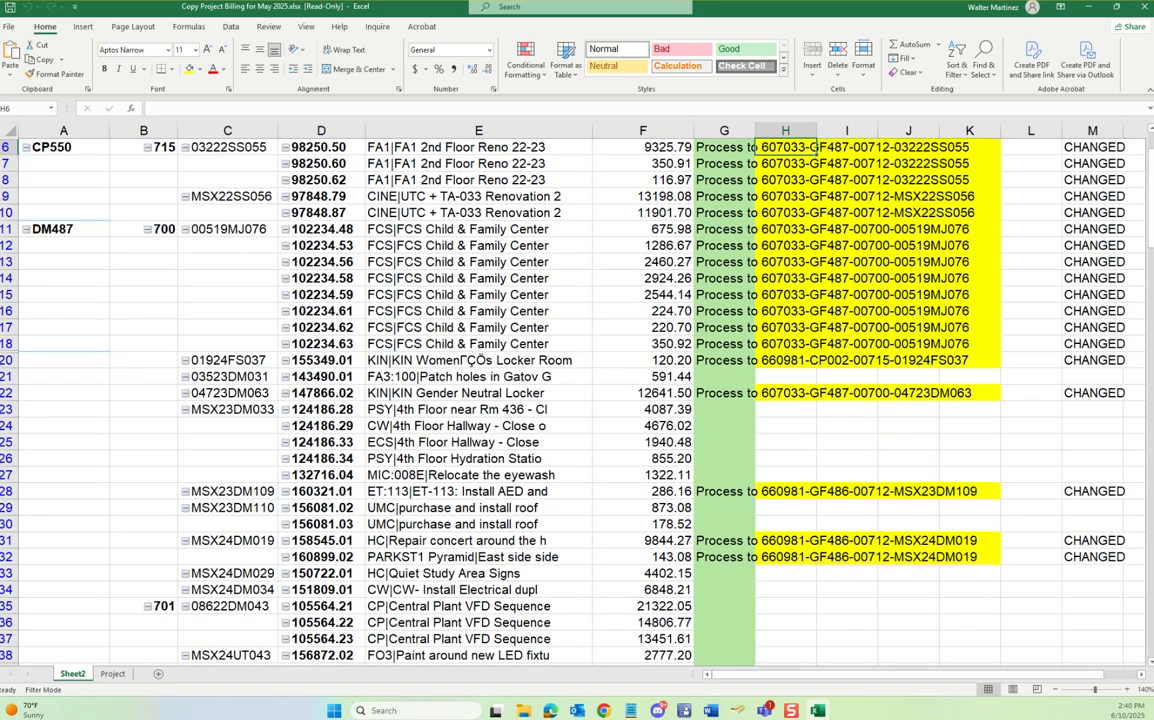
pyautogui.scroll(-3, 570, 400)
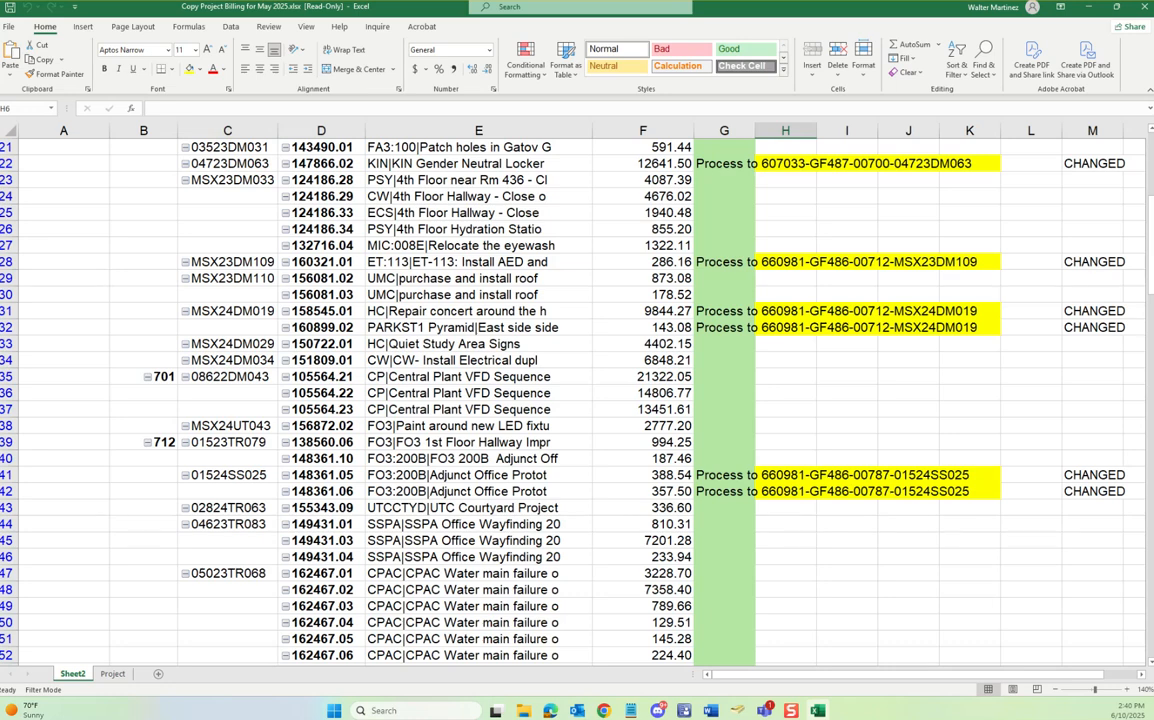
pyautogui.click(320, 311)
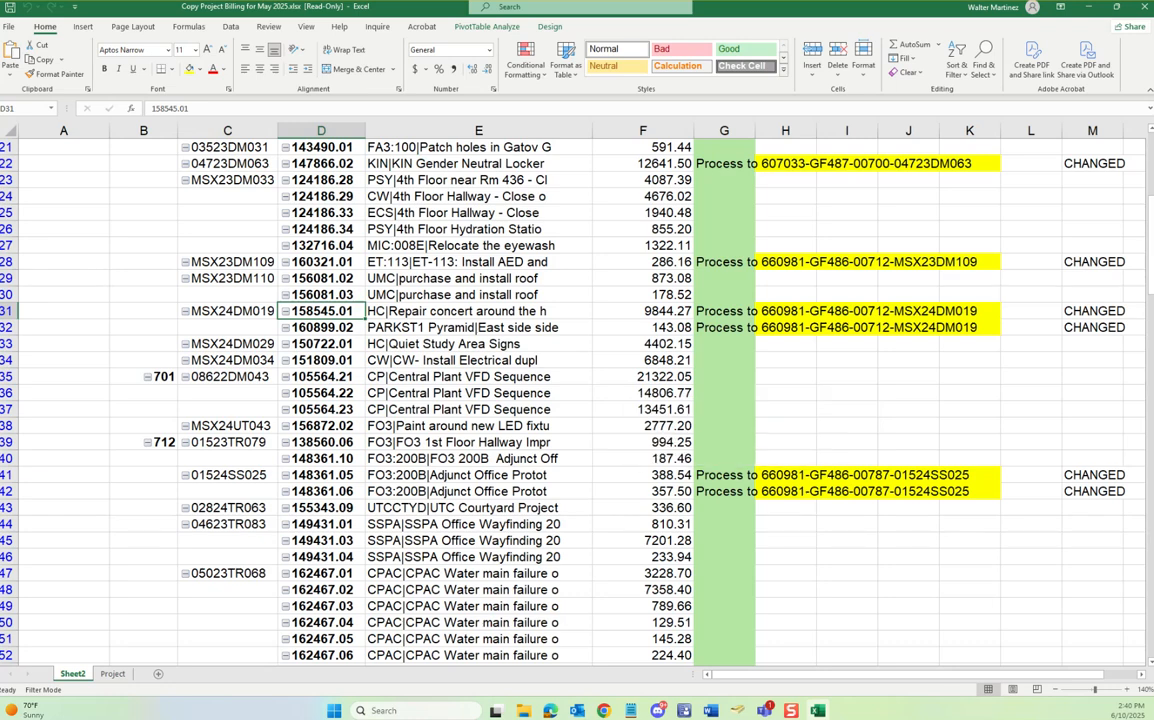
pyautogui.click(847, 262)
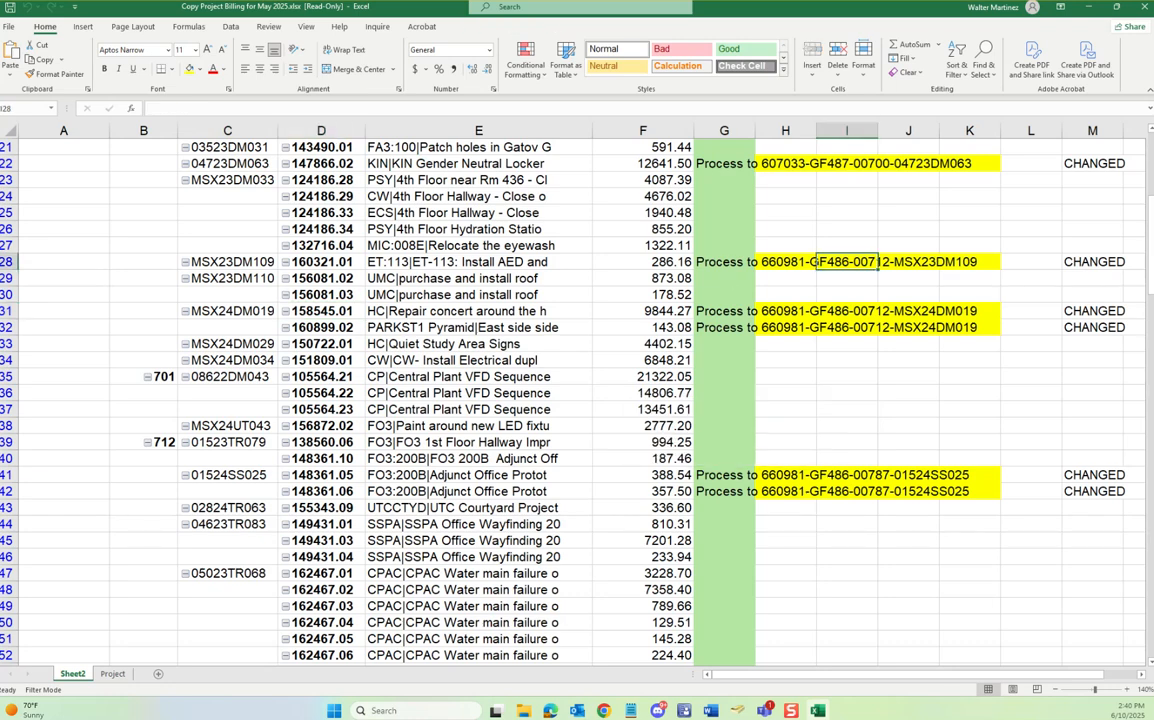
pyautogui.click(786, 262)
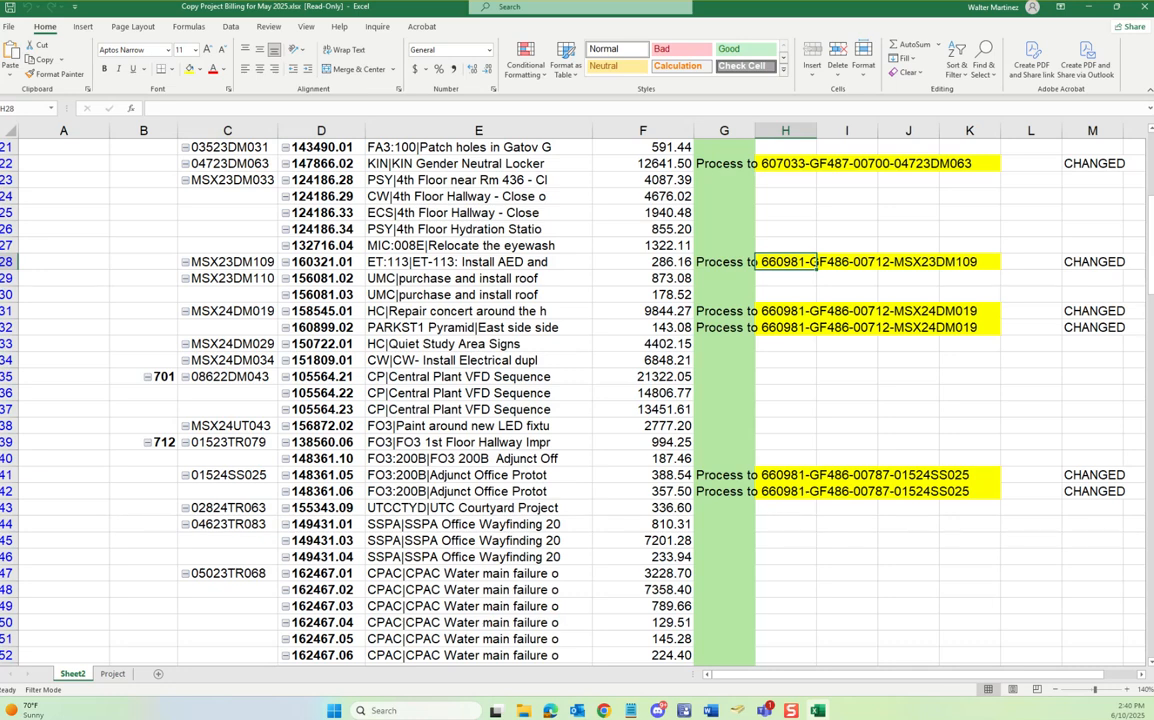
pyautogui.scroll(-2, 577, 400)
pyautogui.moveTo(785, 376); pyautogui.dragTo(785, 393)
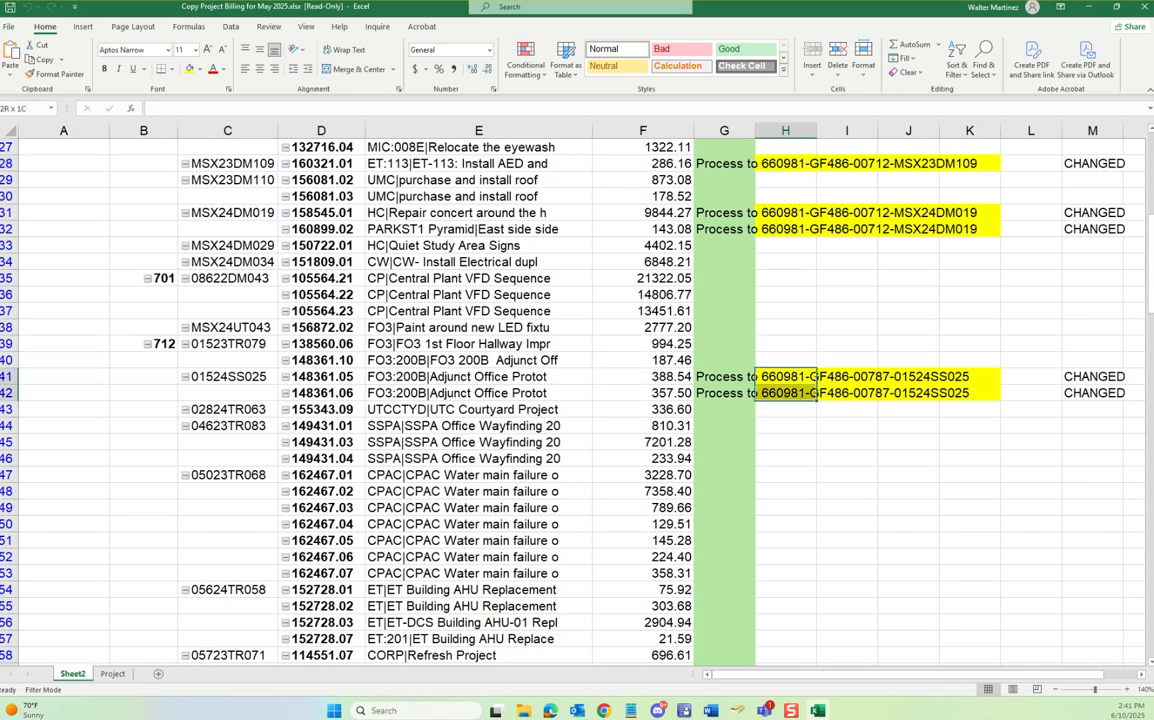
pyautogui.scroll(7, 577, 400)
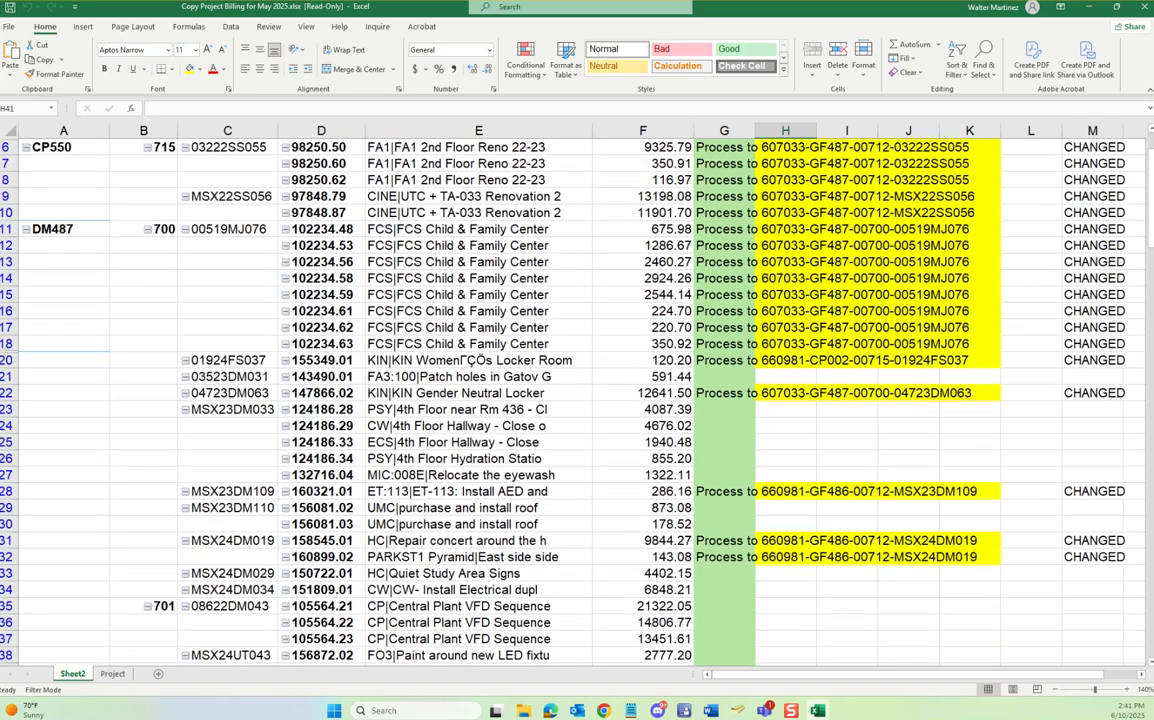
pyautogui.moveTo(847, 229); pyautogui.dragTo(847, 343)
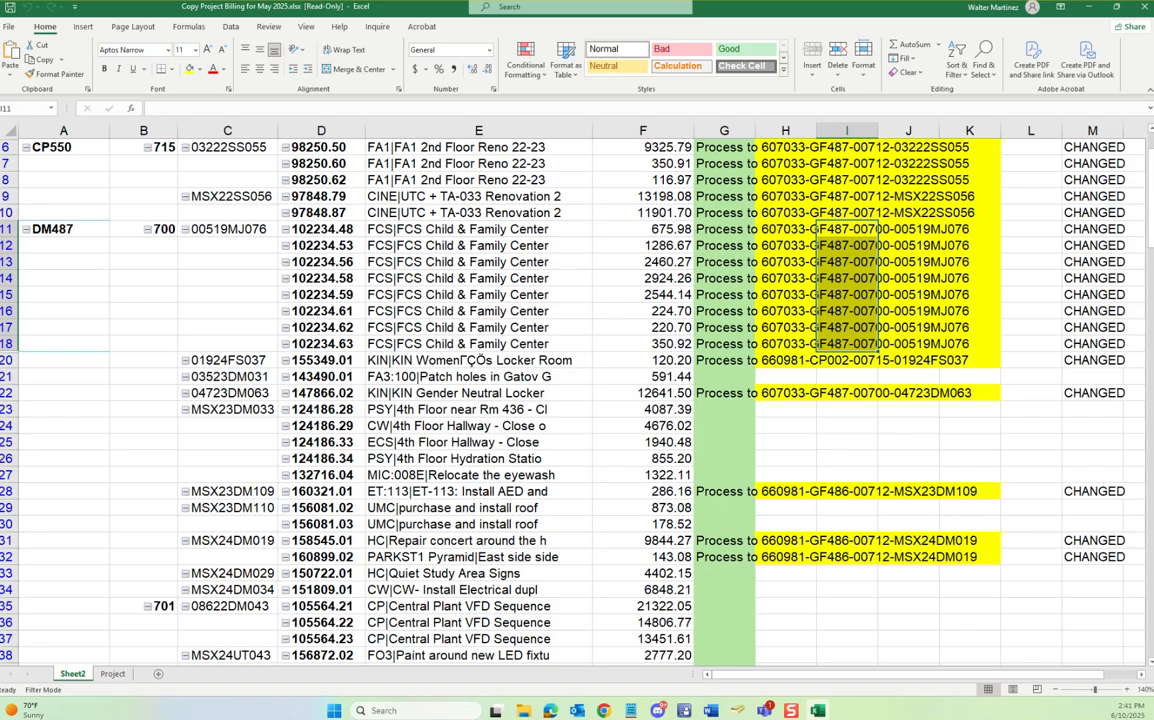
# Look through the remaining work orders down to the Grand Total for rows with "Process to" notes marked CHANGED.
pyautogui.scroll(-3, 577, 400)
pyautogui.scroll(-8, 577, 400)
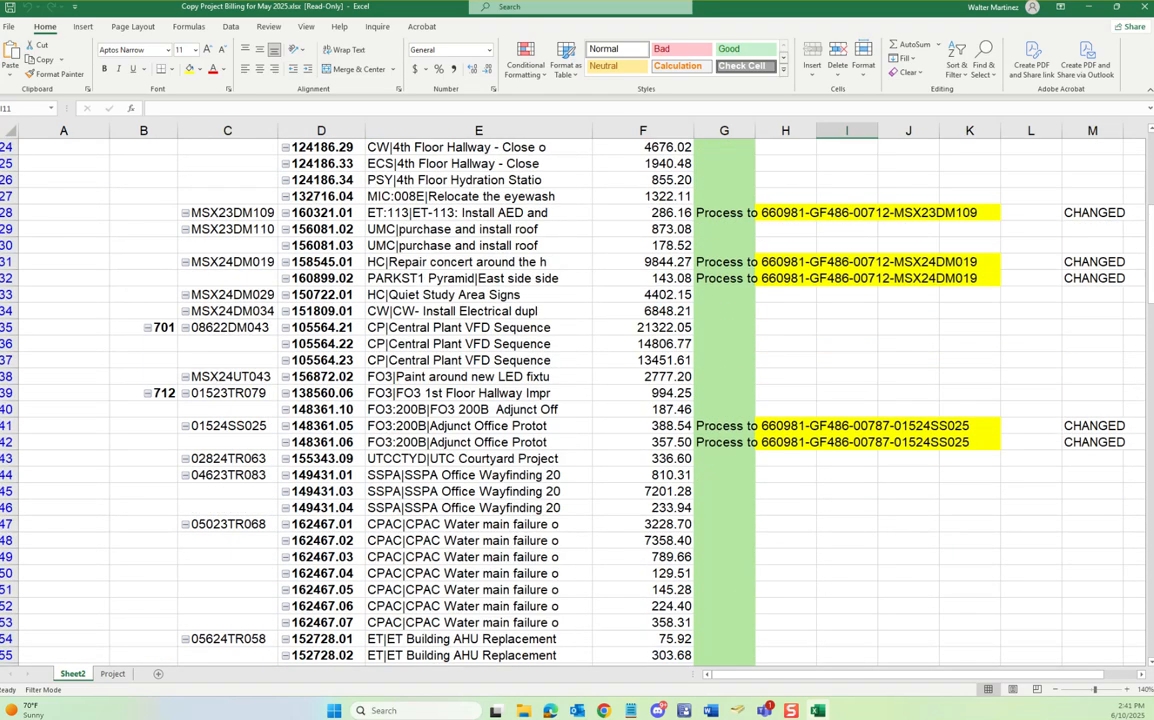
pyautogui.scroll(-11, 577, 400)
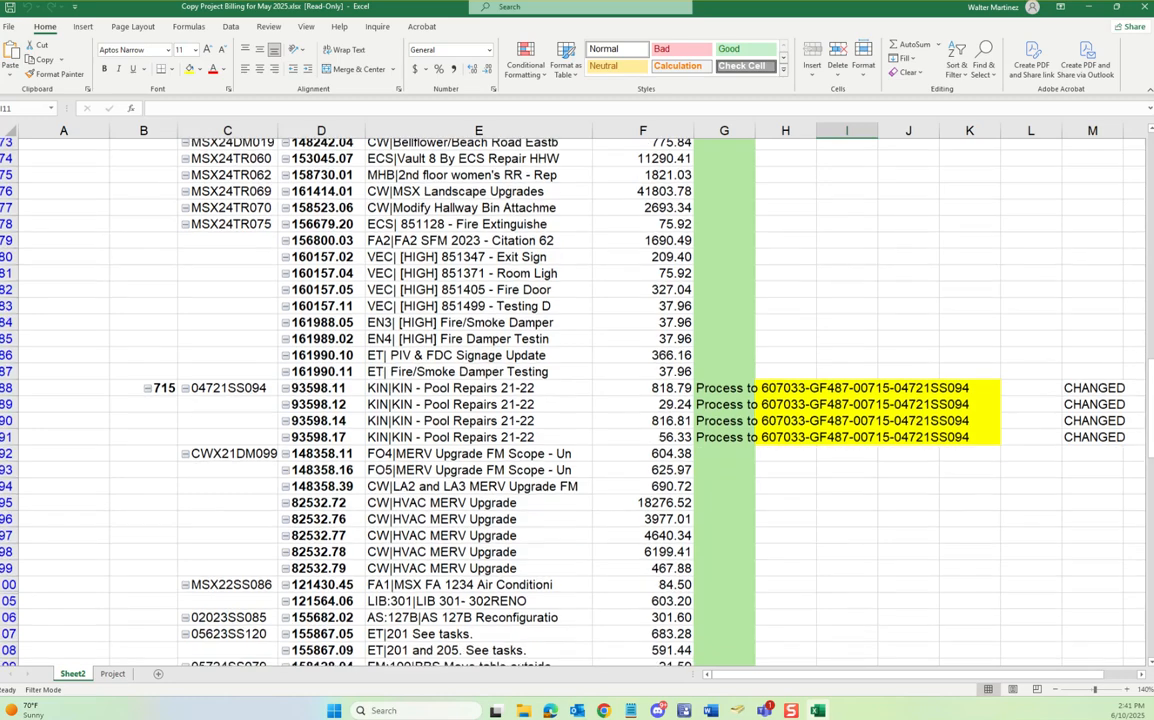
pyautogui.scroll(-5, 516, 400)
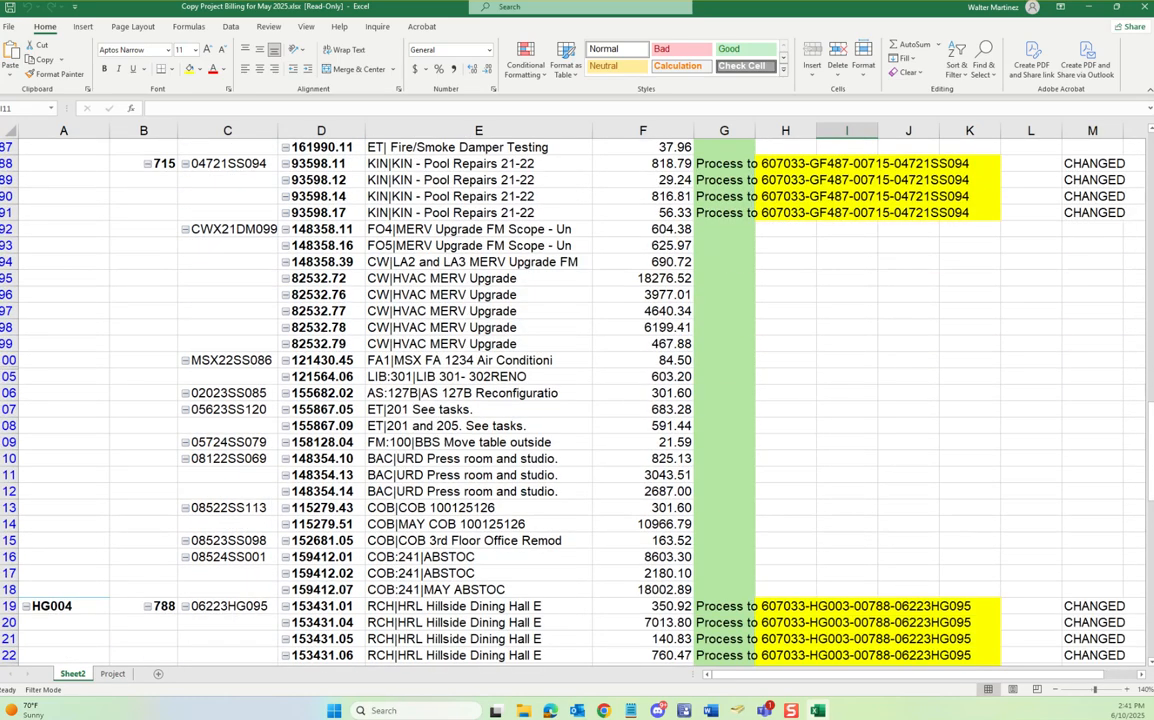
pyautogui.scroll(-9, 516, 400)
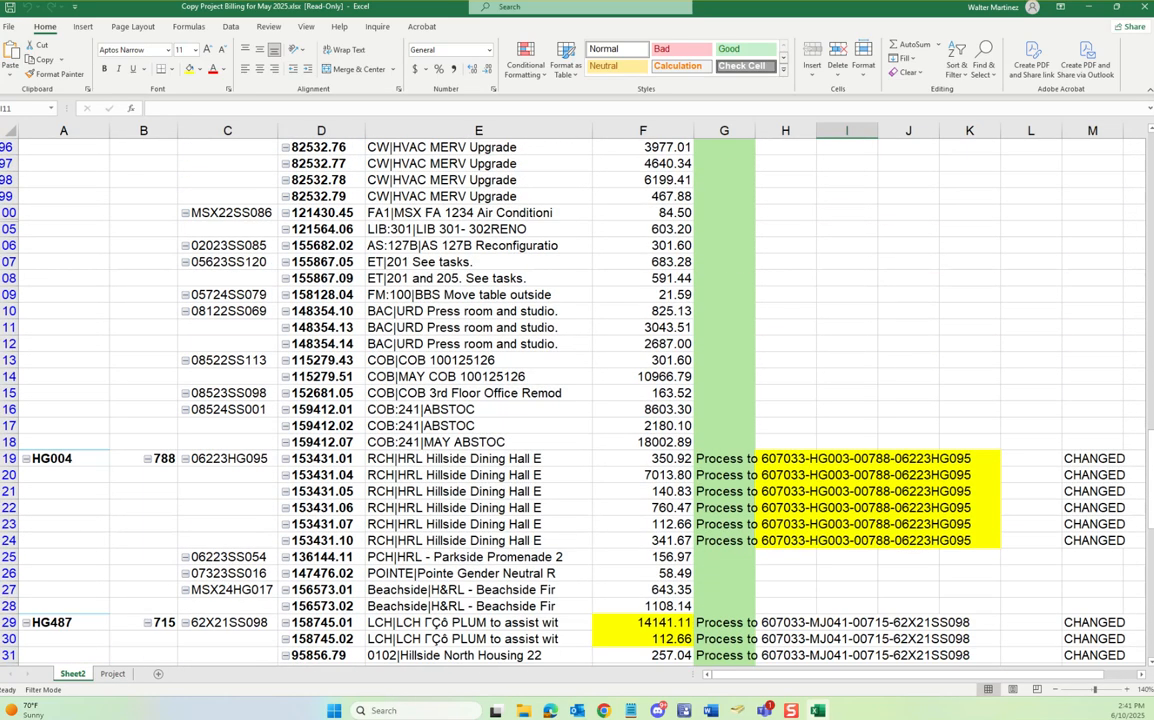
pyautogui.scroll(-9, 516, 400)
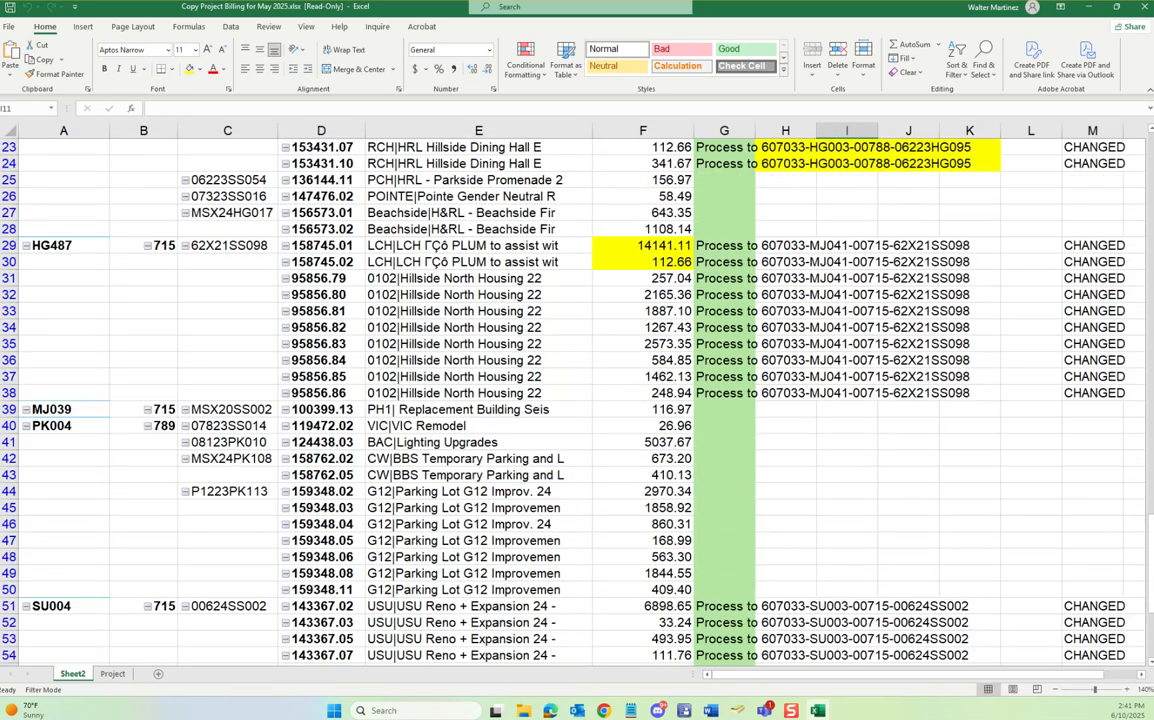
pyautogui.scroll(-3, 516, 400)
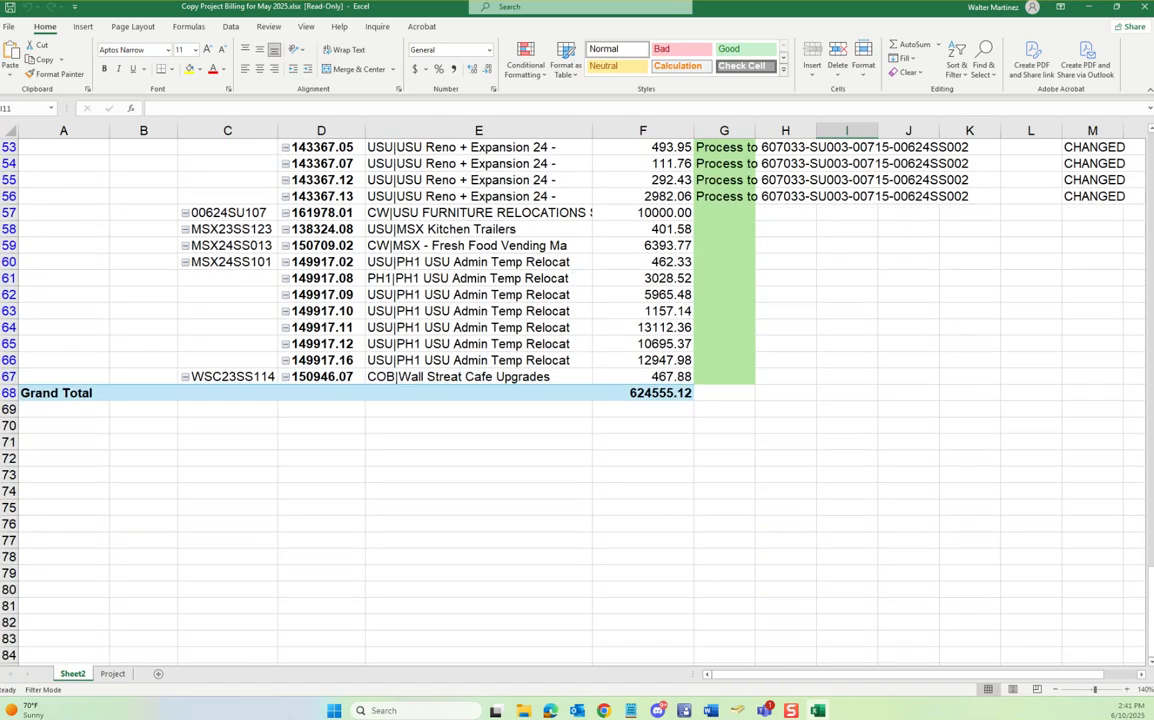
pyautogui.moveTo(1149, 592); pyautogui.dragTo(1149, 540)
pyautogui.moveTo(1149, 431); pyautogui.dragTo(1149, 191)
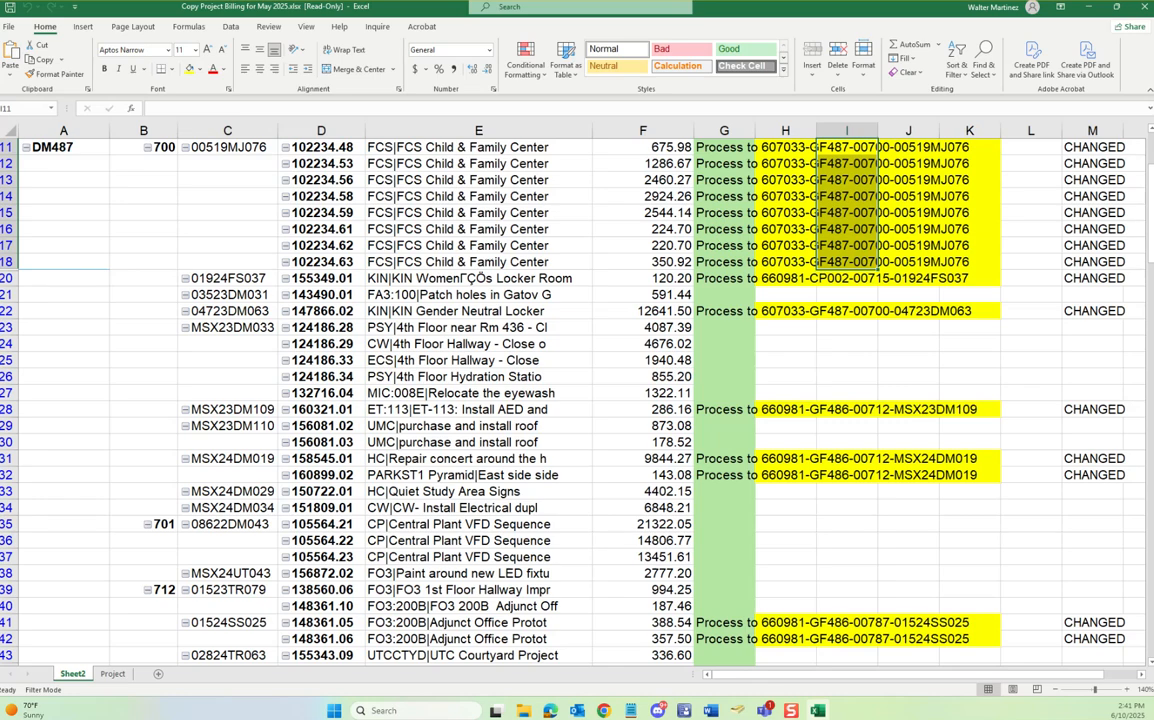
pyautogui.click(1031, 245)
pyautogui.scroll(1, 1031, 245)
pyautogui.scroll(2, 1031, 245)
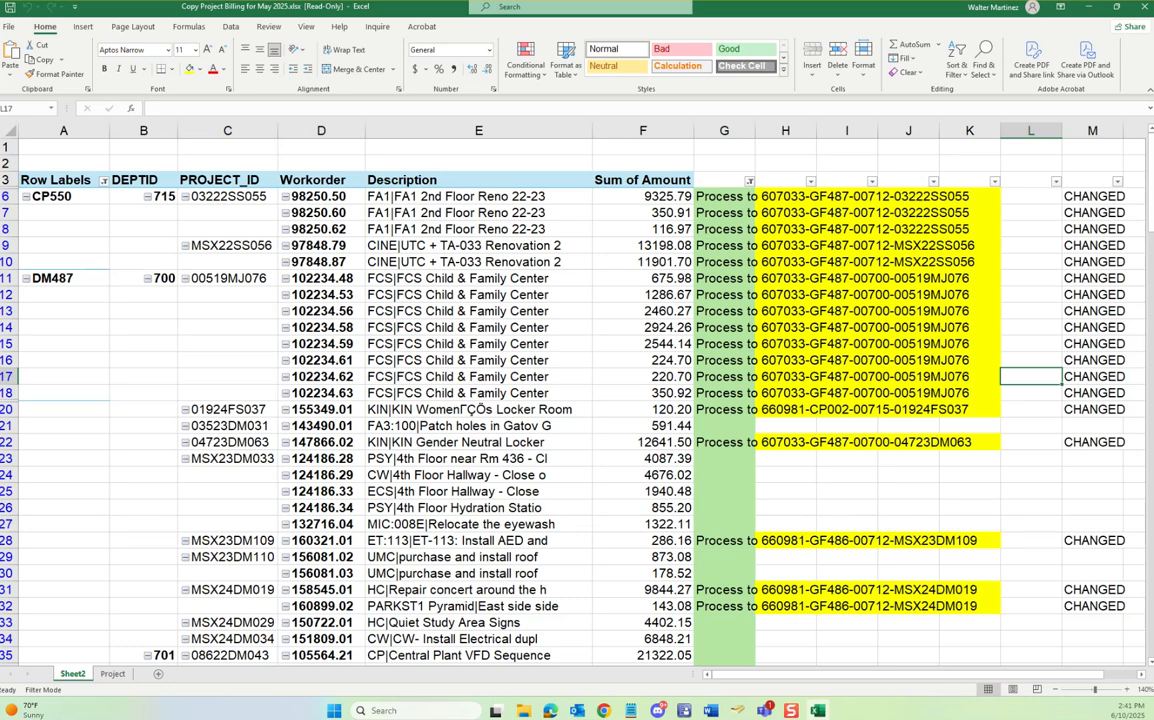
pyautogui.scroll(-2, 577, 400)
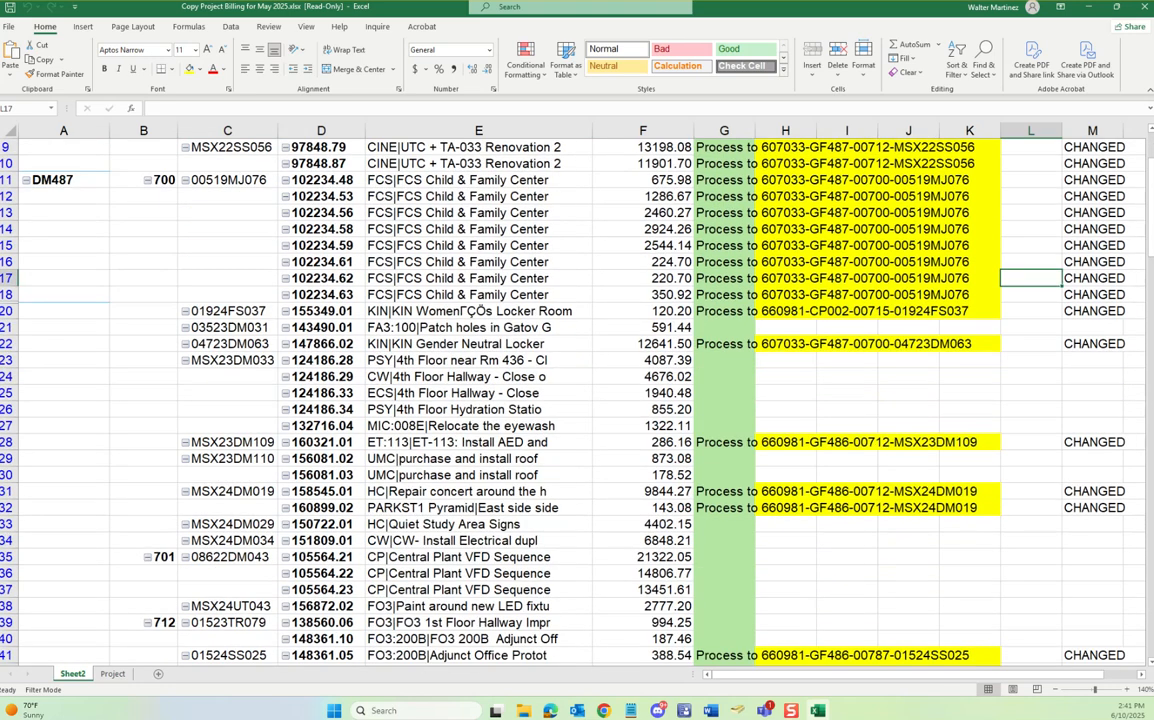
pyautogui.scroll(-12, 577, 400)
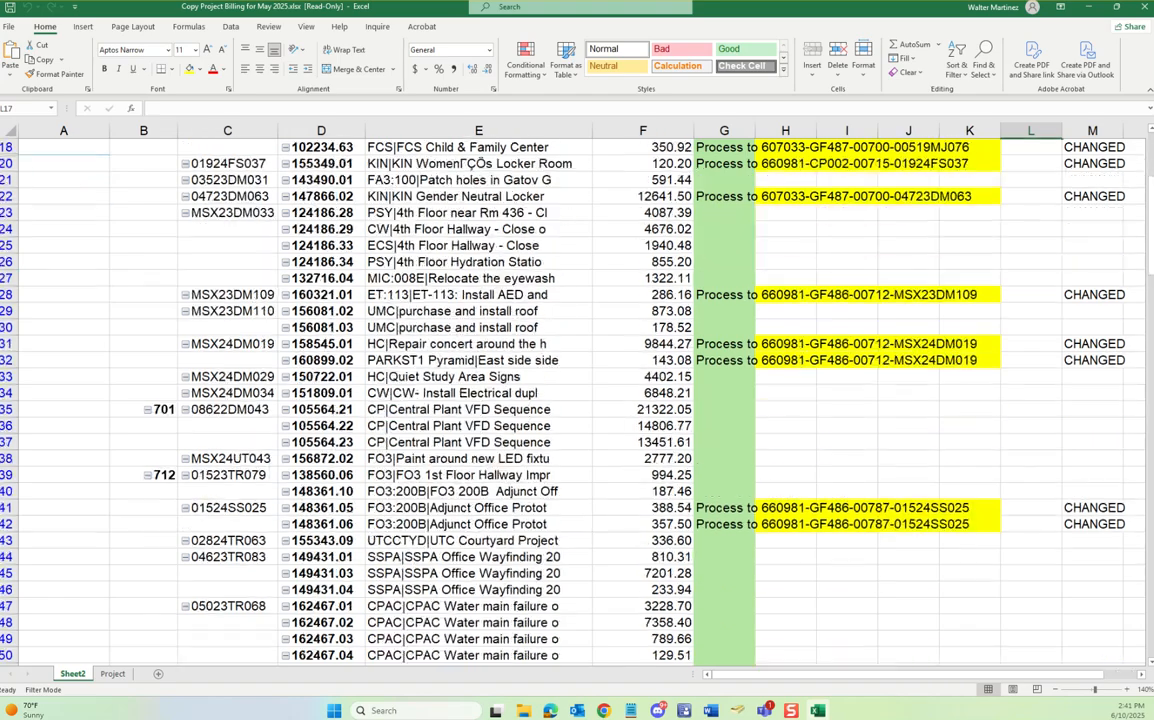
pyautogui.scroll(-16, 577, 400)
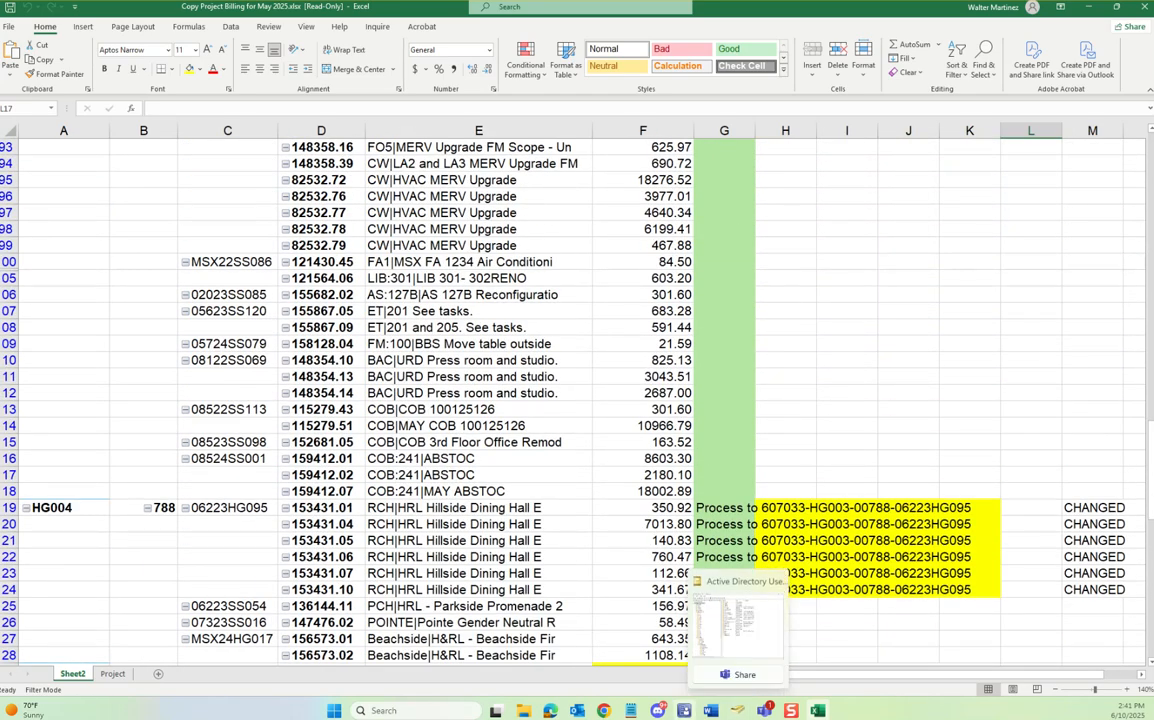
# Recheck the billing instructions in the Outlook e-mail and return to the project billing workbook in Excel.
pyautogui.moveTo(577, 711)
pyautogui.click(820, 625)
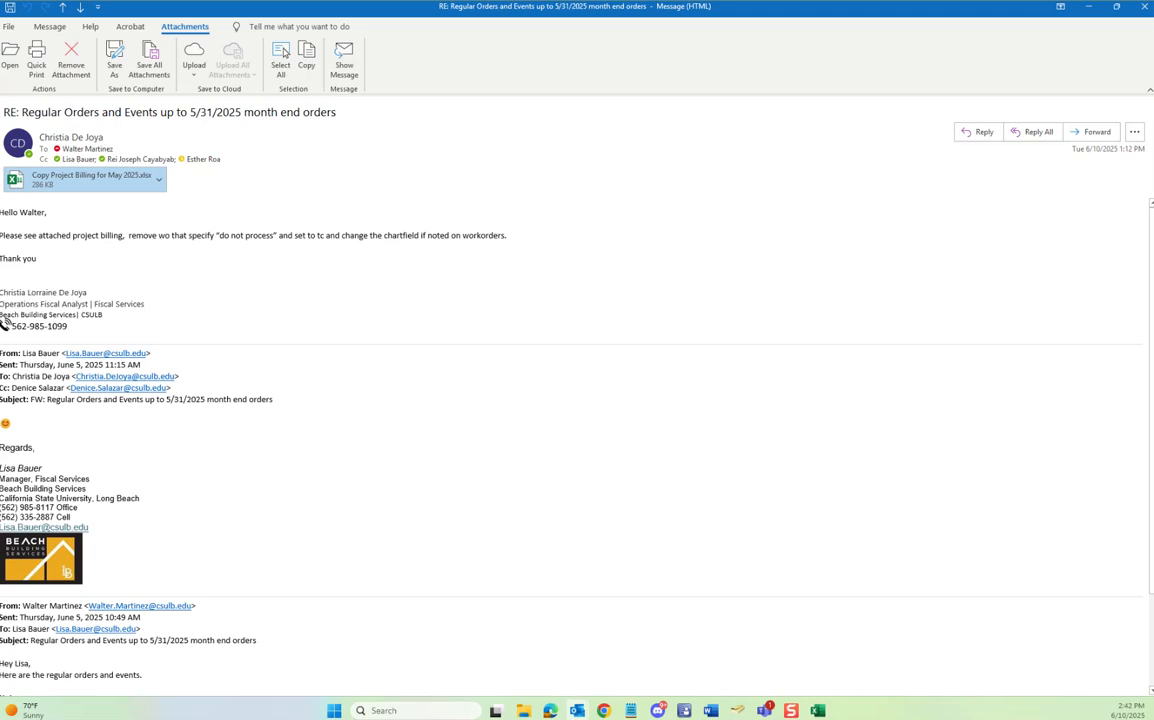
pyautogui.moveTo(817, 710)
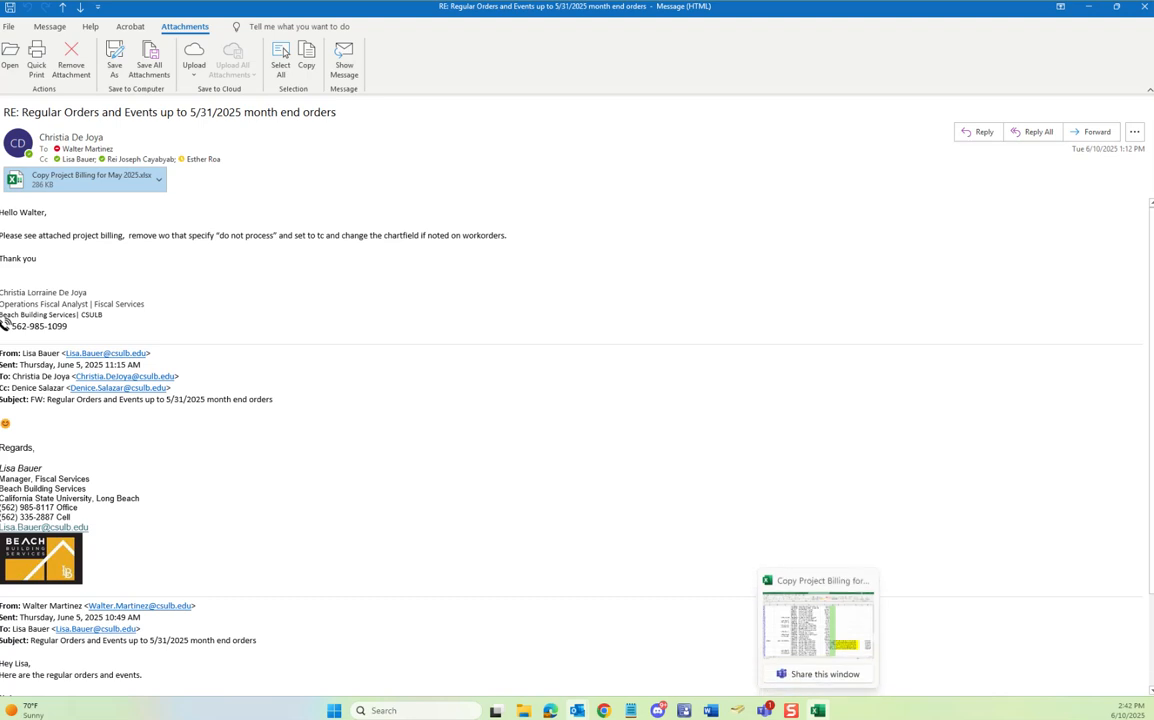
pyautogui.click(817, 710)
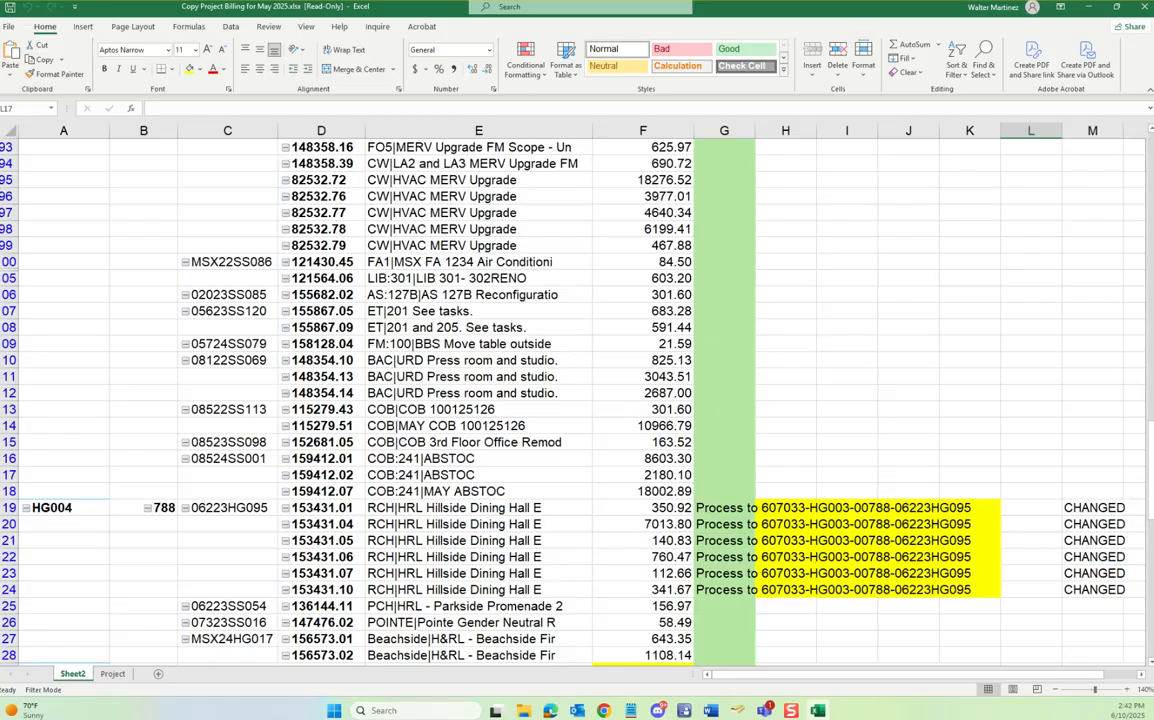
# Review the whole work order list once more and select the chartfield cell H6 beside work order 98250.50.
pyautogui.click(1150, 557)
pyautogui.moveTo(1150, 557); pyautogui.dragTo(1150, 165)
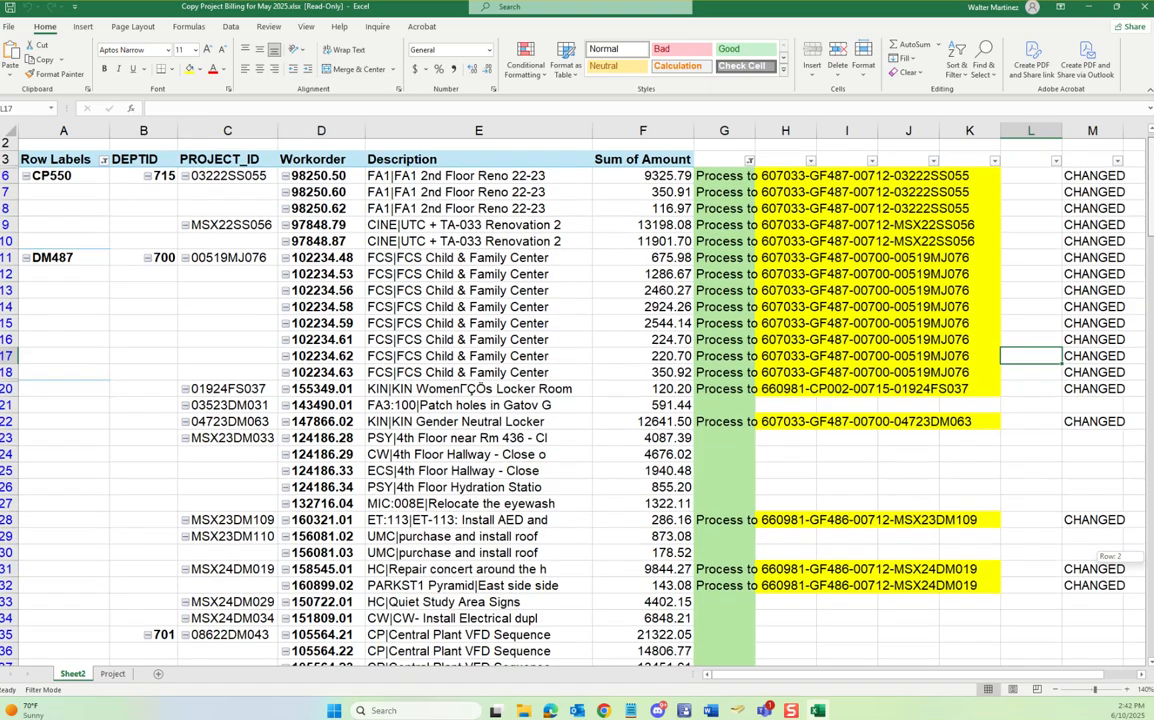
pyautogui.scroll(-20, 578, 400)
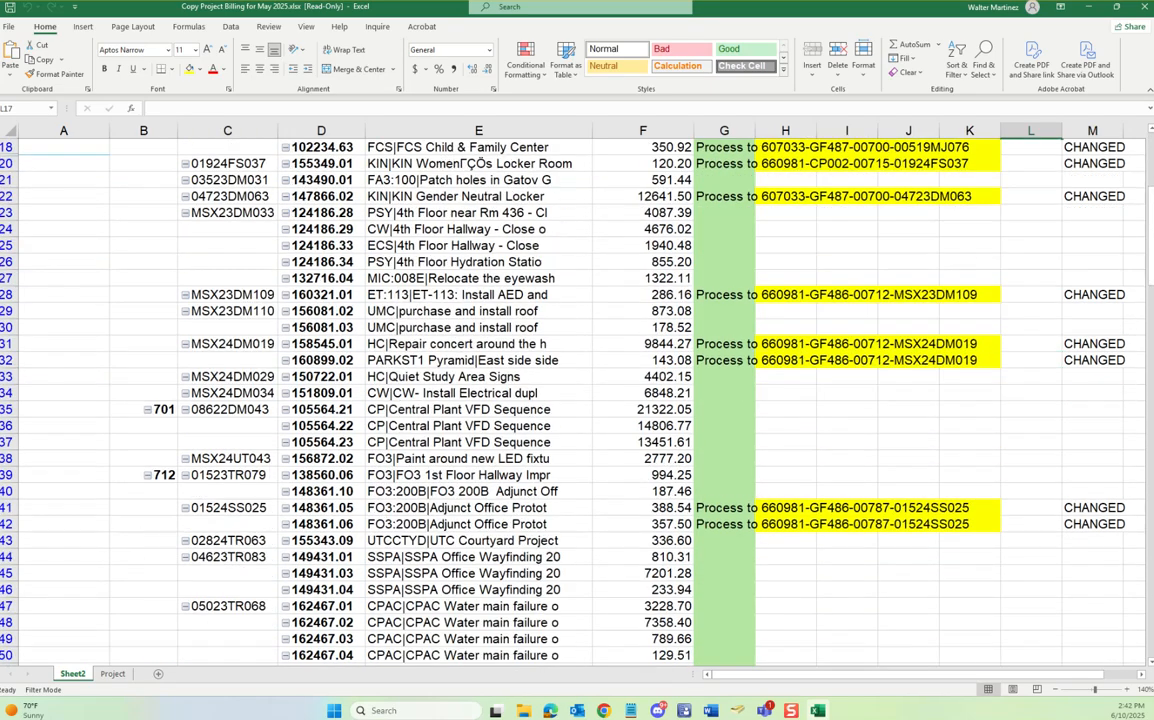
pyautogui.scroll(-20, 516, 380)
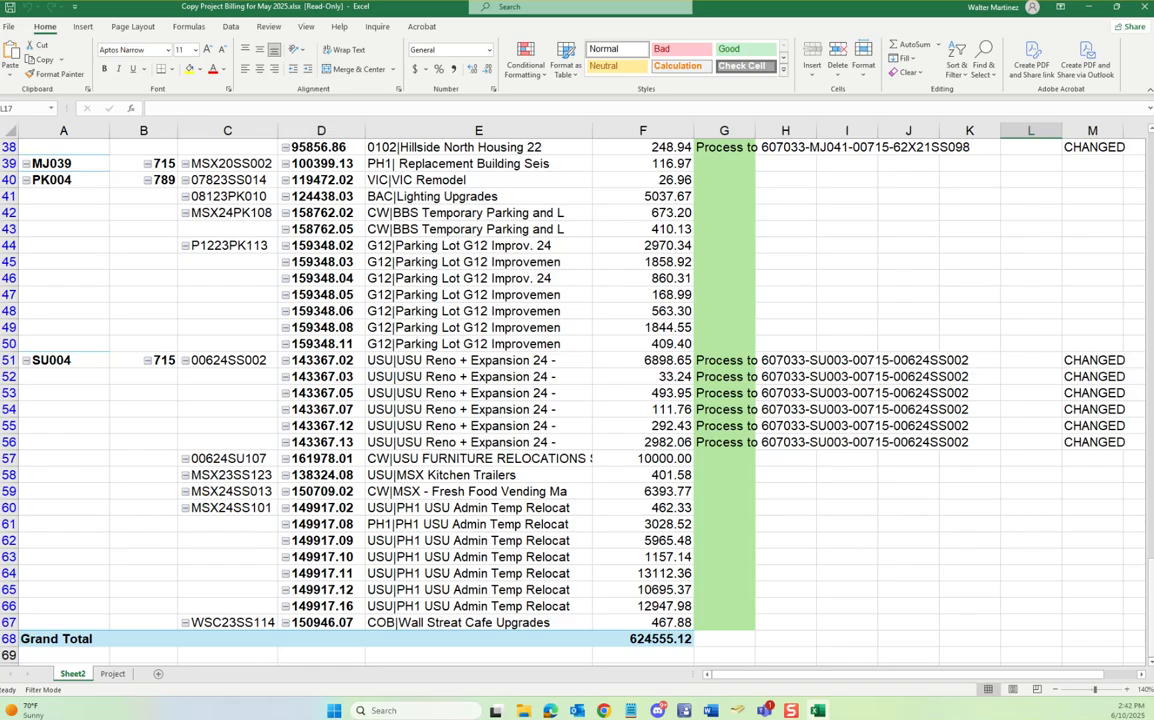
pyautogui.scroll(12, 578, 400)
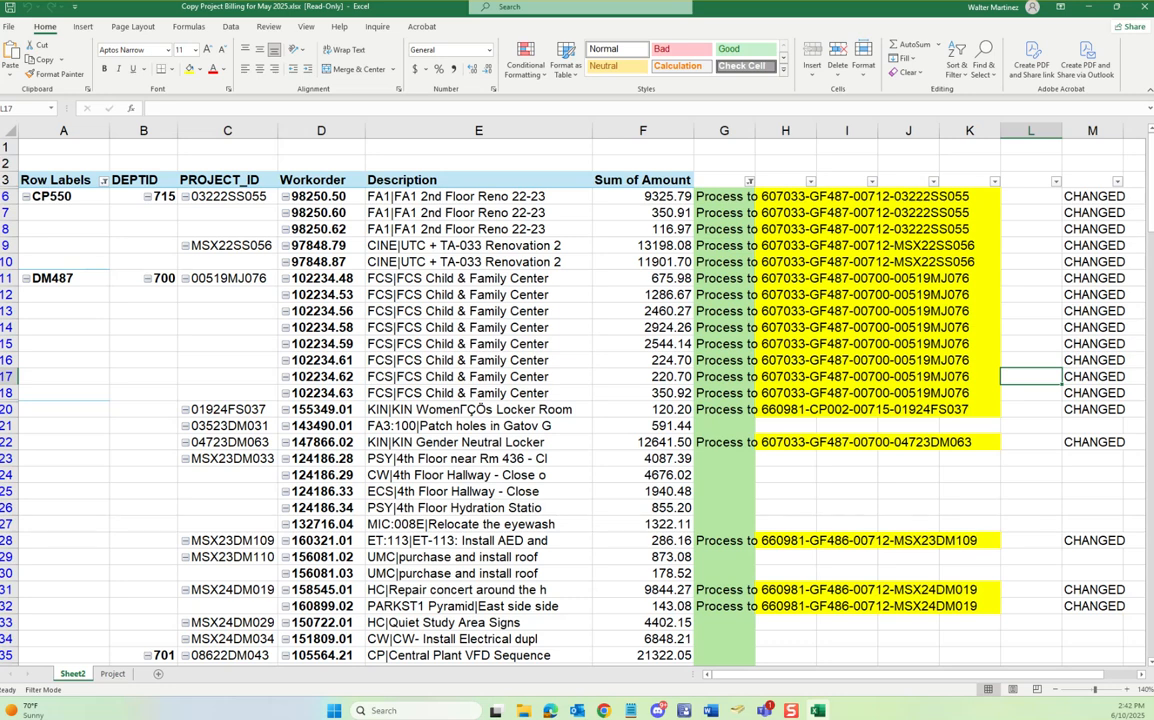
pyautogui.click(786, 197)
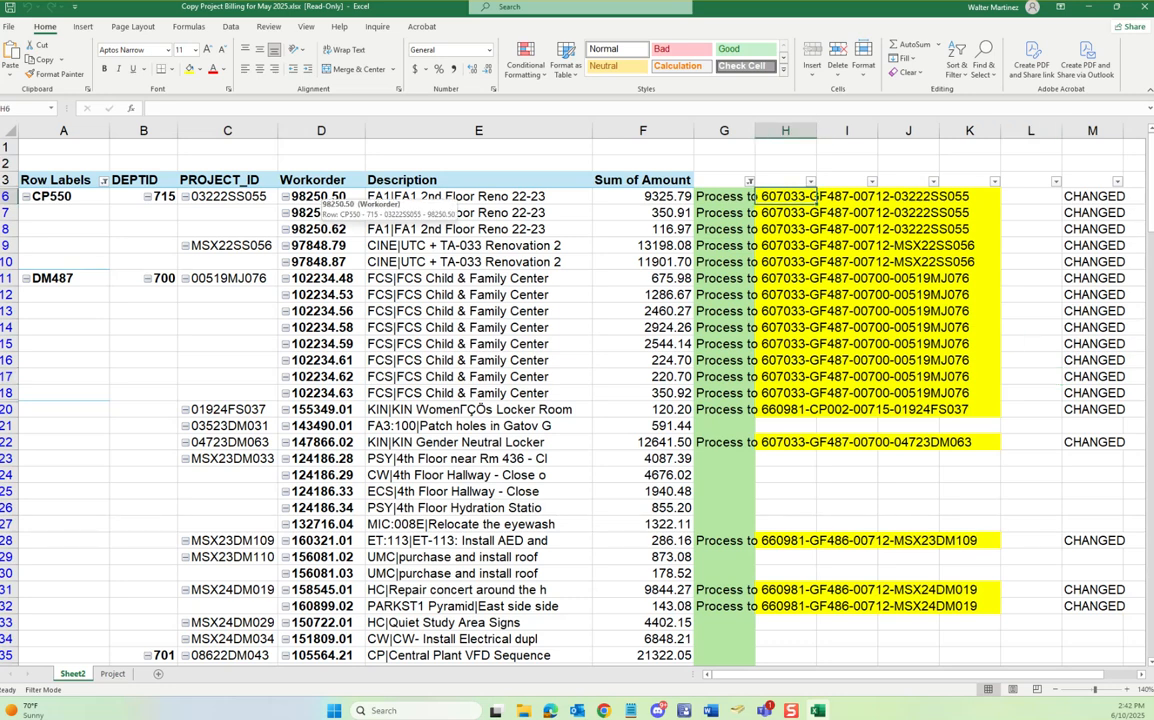
# Copy work order number 98250.50 from D6 and select the start of its "Process to" chartfield in H6.
pyautogui.click(318, 197)
pyautogui.rightClick(330, 199)
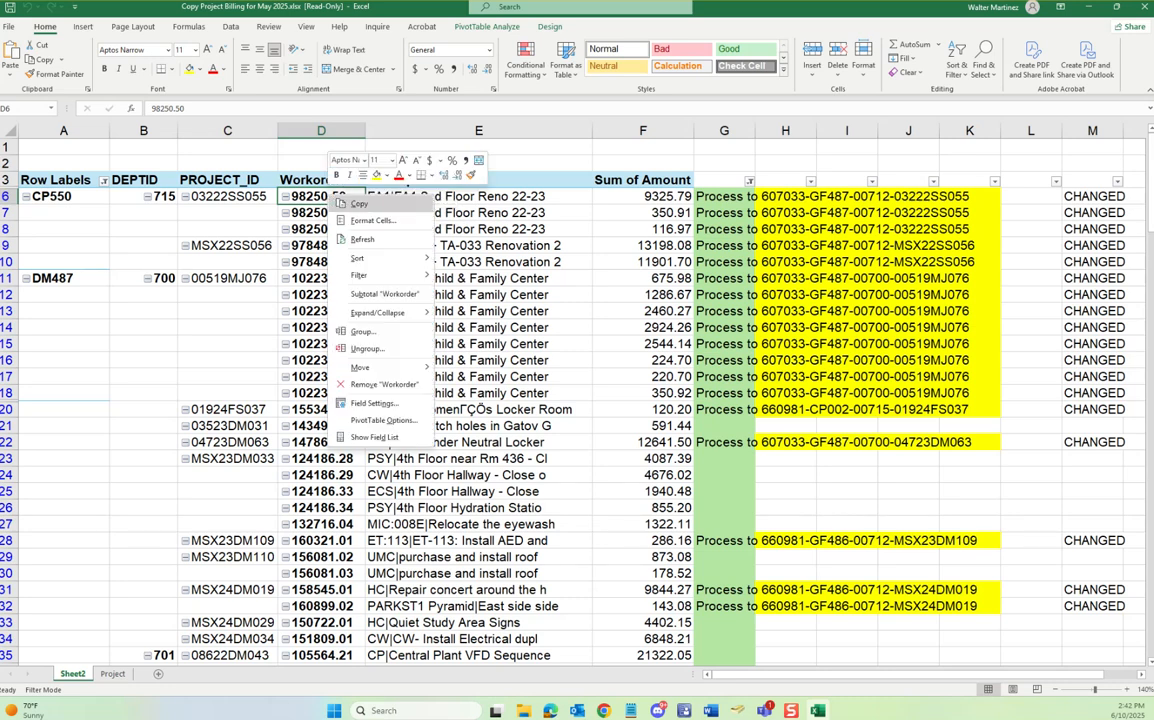
pyautogui.click(358, 204)
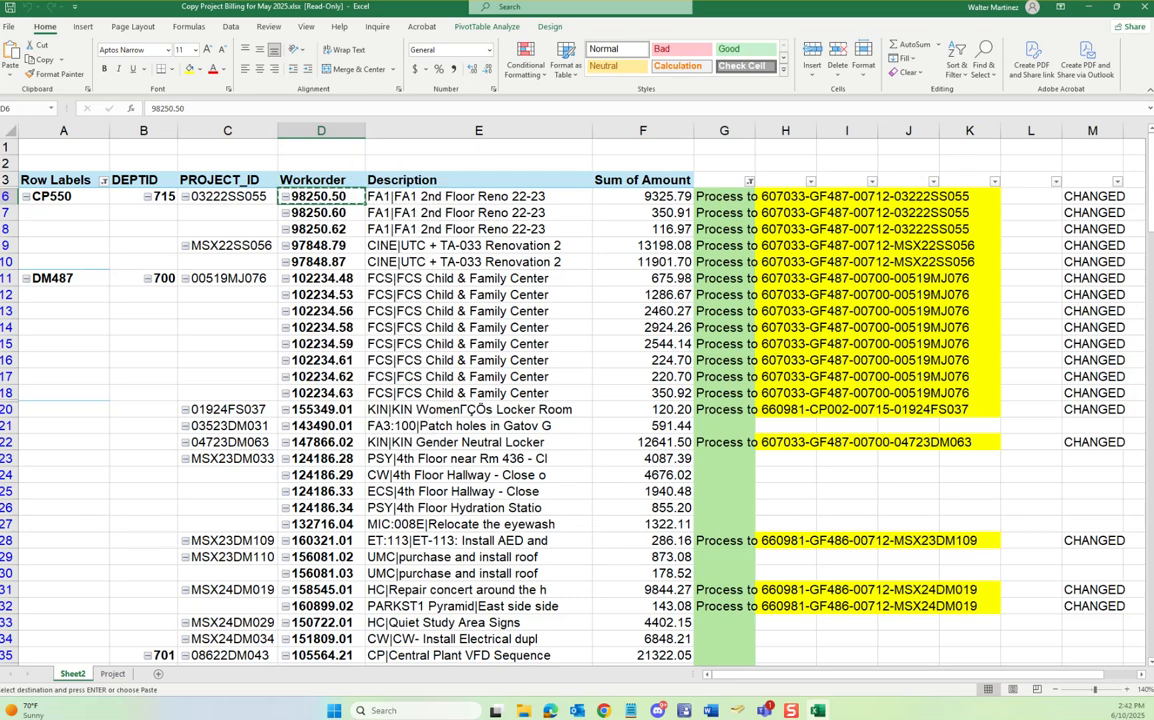
pyautogui.click(830, 196)
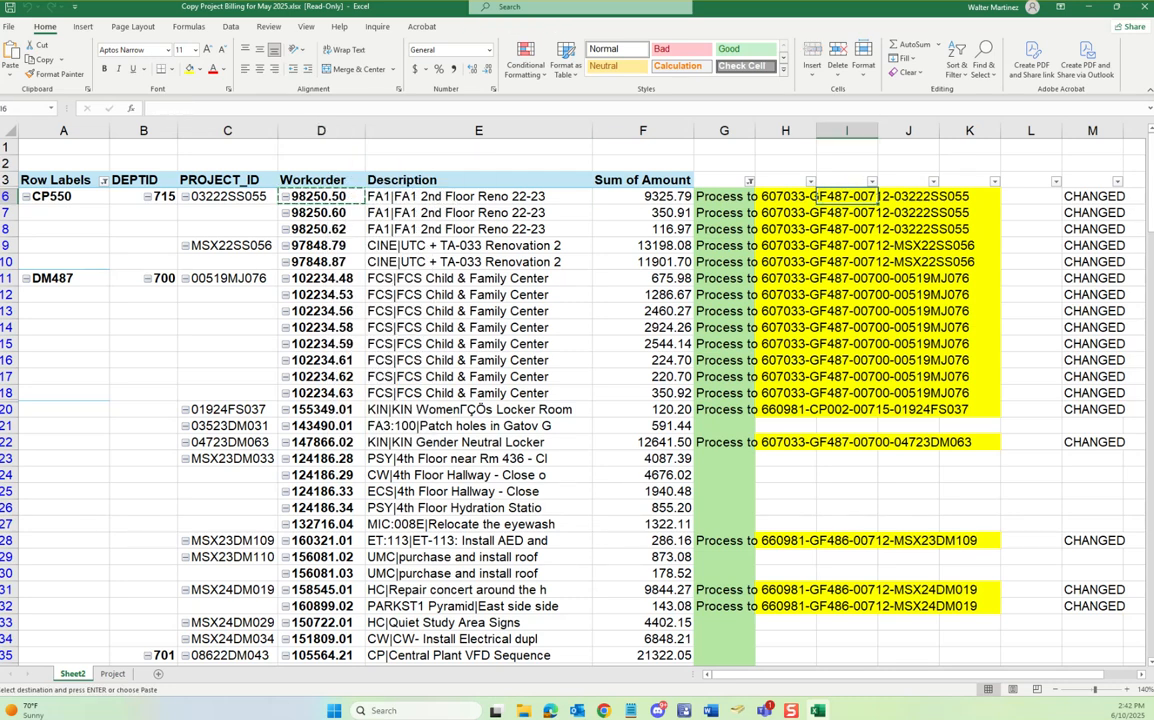
pyautogui.click(787, 212)
pyautogui.click(787, 197)
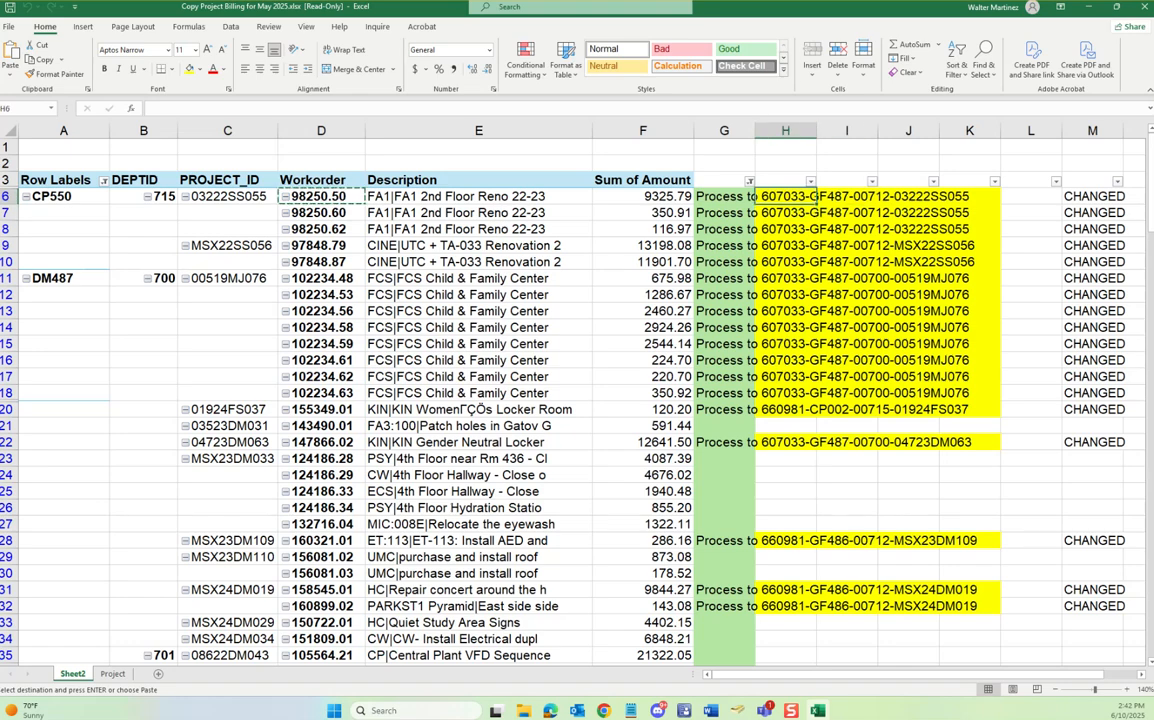
# Switch to Planon in the browser, then find and select work order 98250.50 by code in Work orders Accounting.
pyautogui.moveTo(850, 7); pyautogui.dragTo(0, 100)
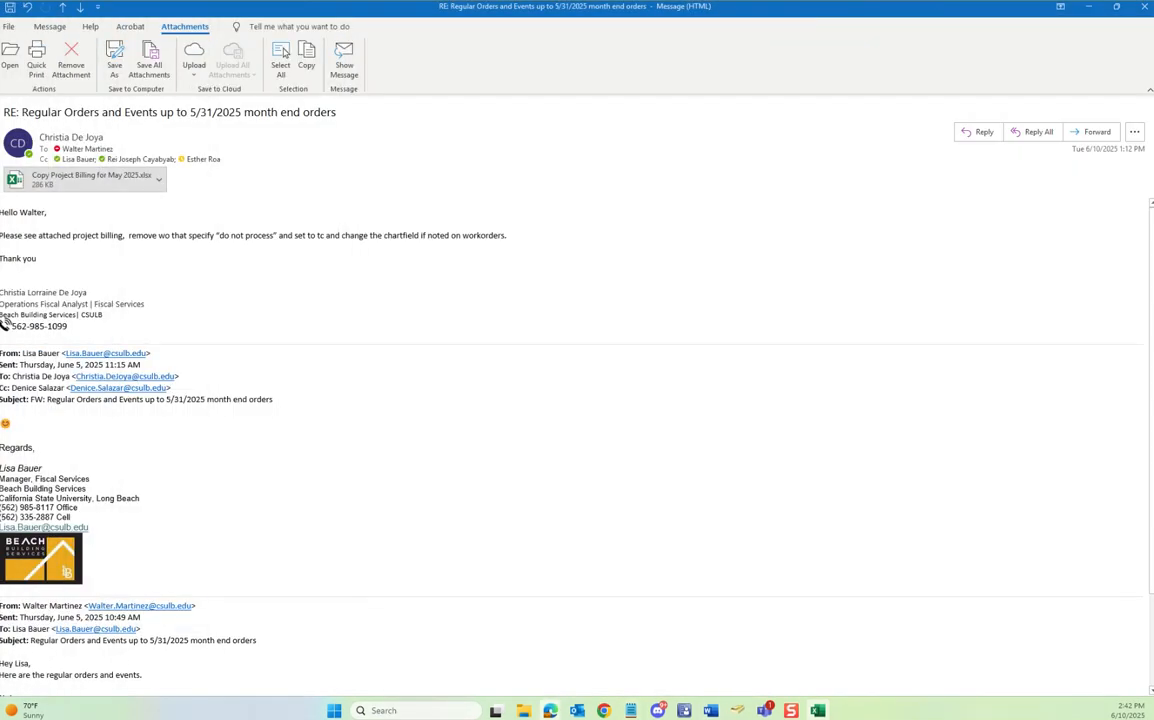
pyautogui.moveTo(550, 710)
pyautogui.click(430, 625)
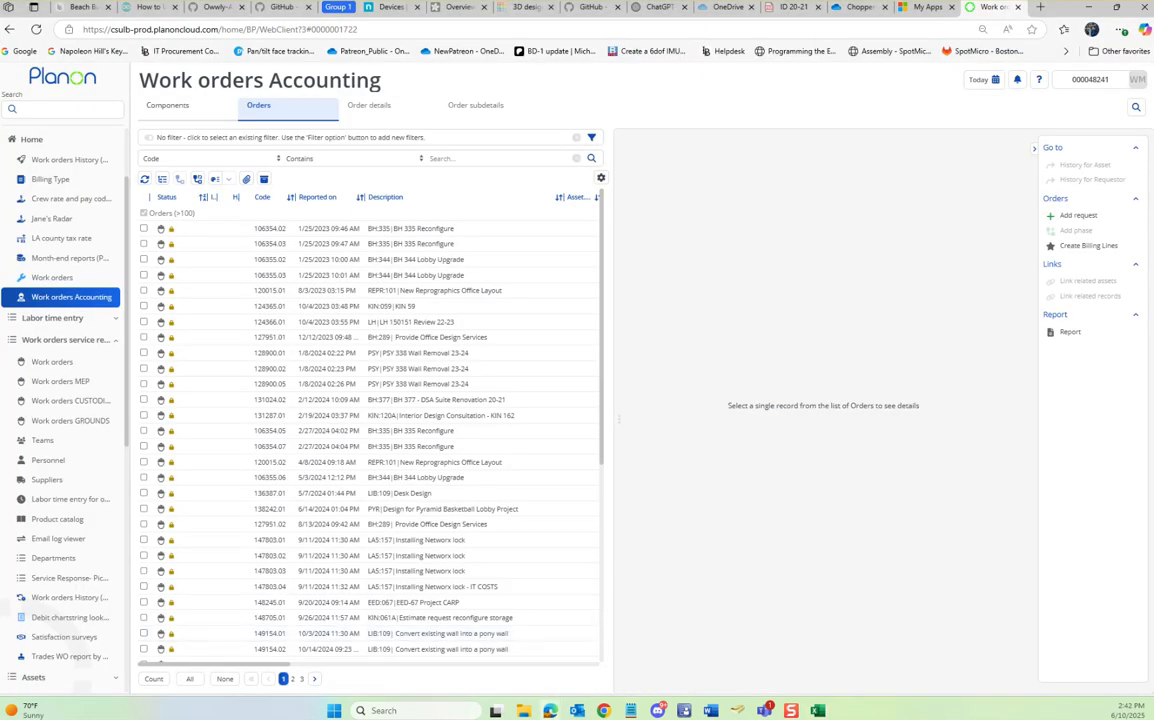
pyautogui.click(470, 158)
pyautogui.write('98250.50')
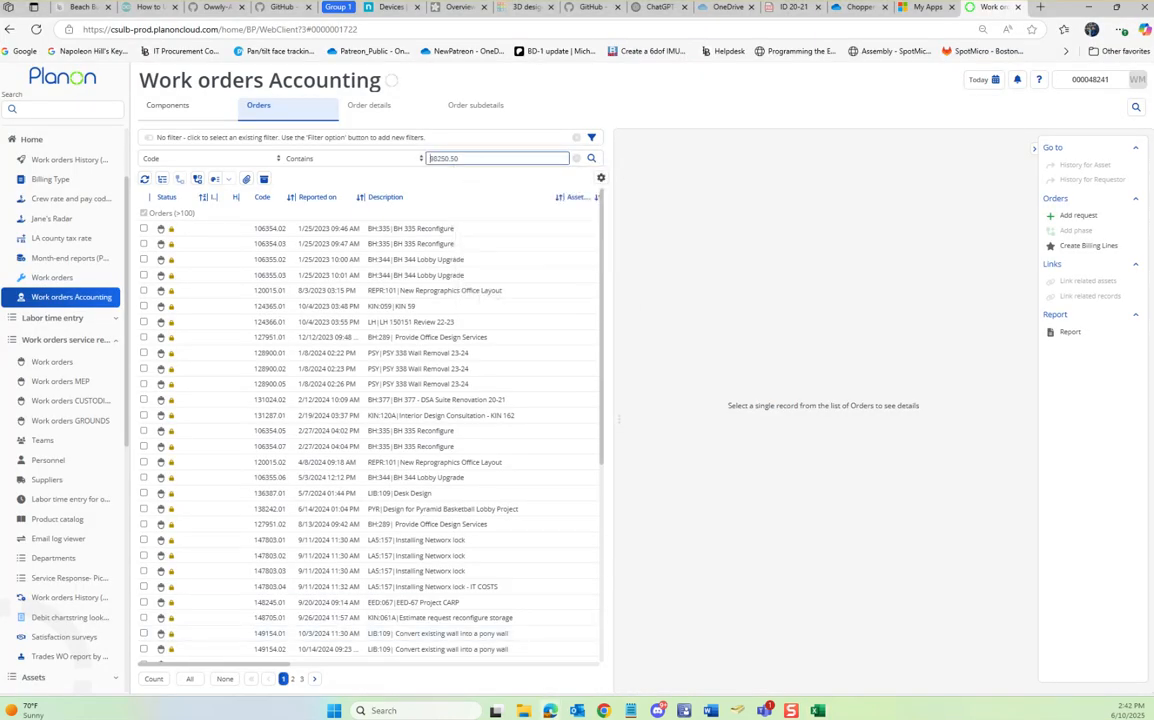
pyautogui.press('Return')
pyautogui.click(300, 228)
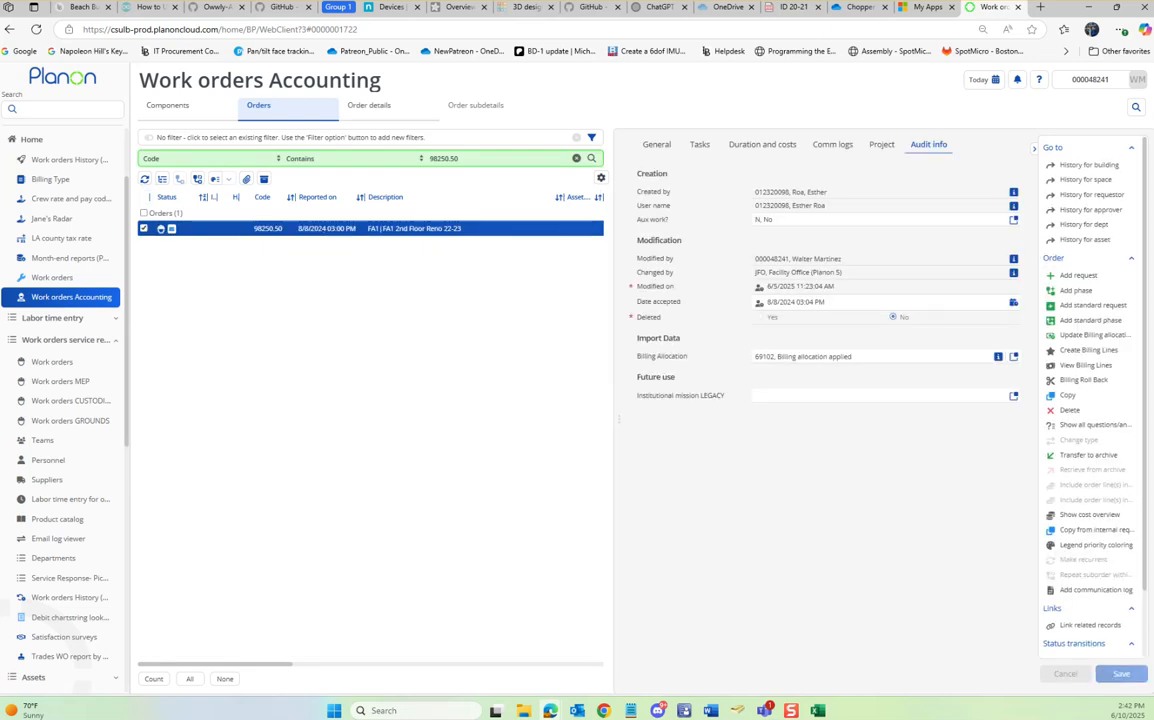
# Return work order 98250.50 to the service response approval status and clear its Billing Allocation value.
pyautogui.scroll(-2, 1085, 584)
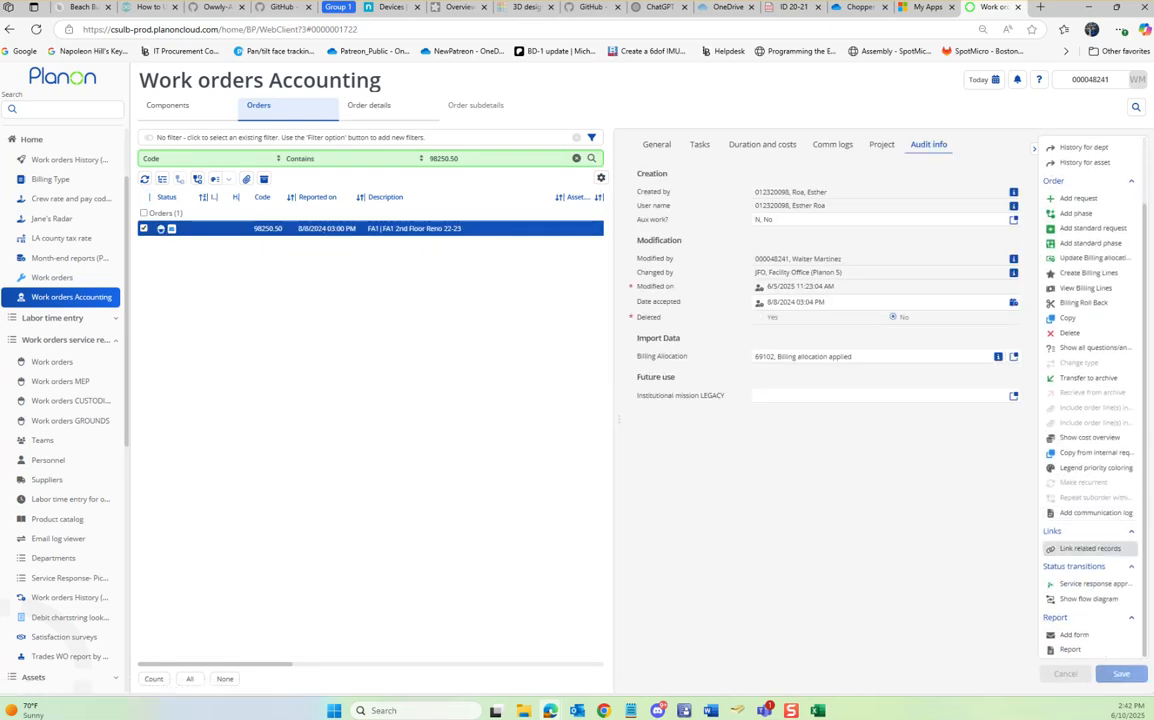
pyautogui.click(1085, 584)
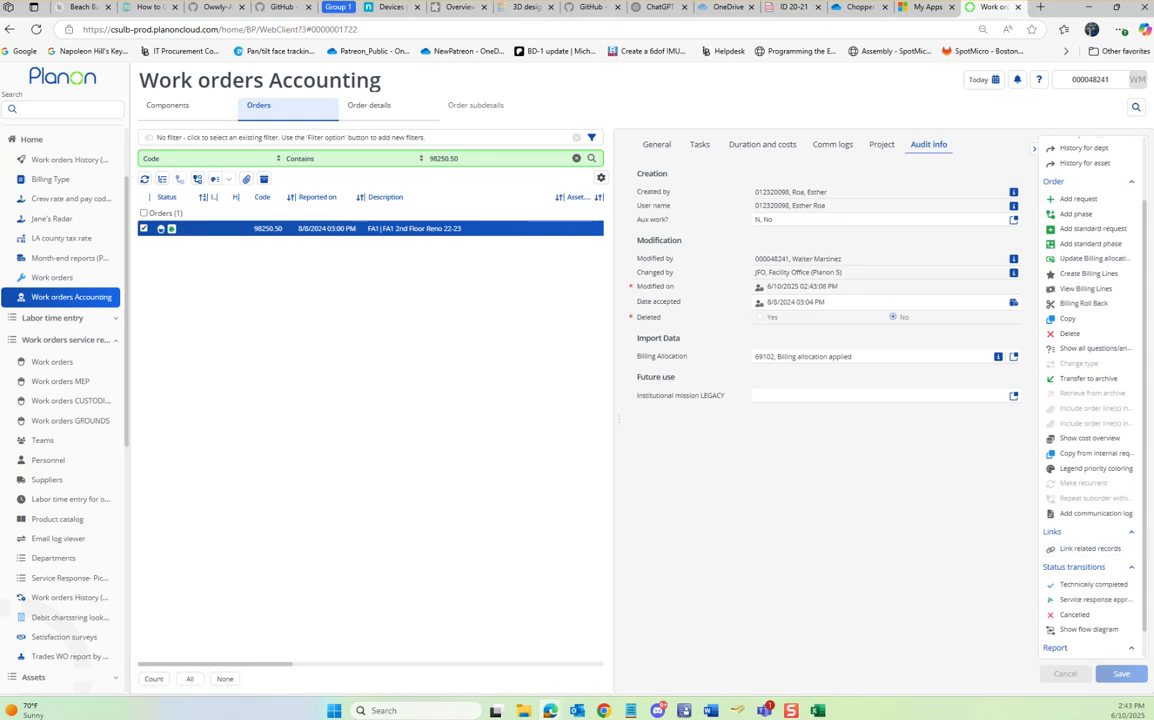
pyautogui.click(840, 356)
pyautogui.press('BackSpace')
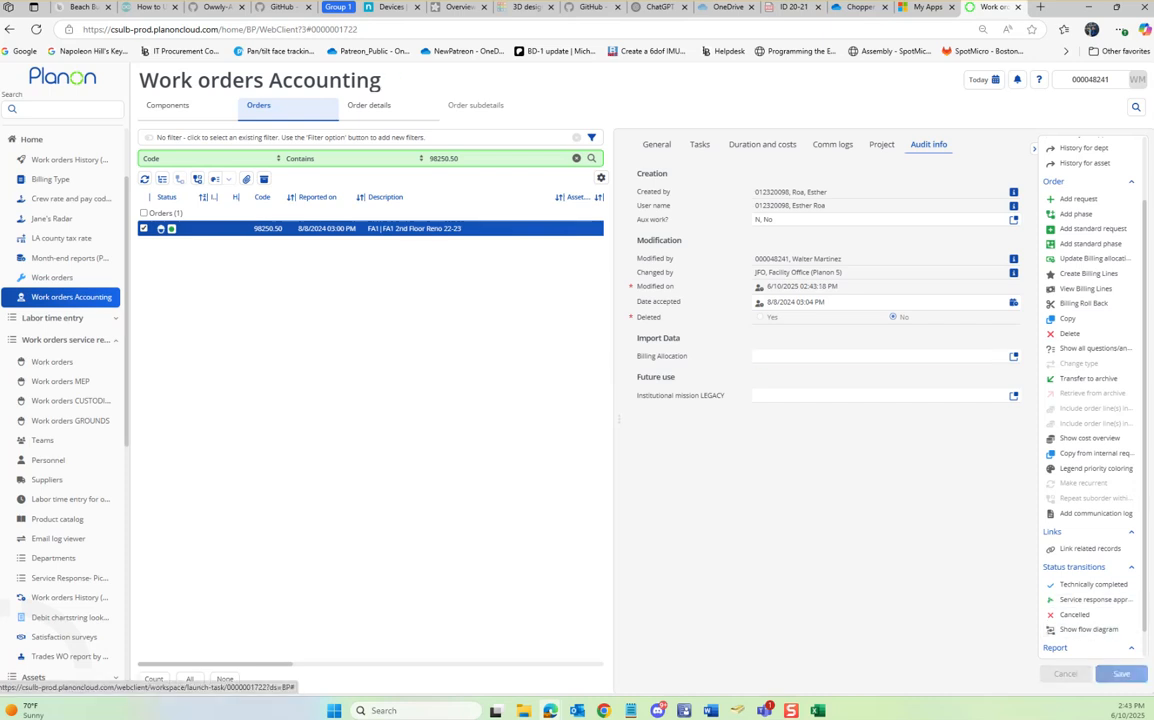
# Find order 98250.50 by code in Order month end billing and show its billing lines.
pyautogui.click(70, 198)
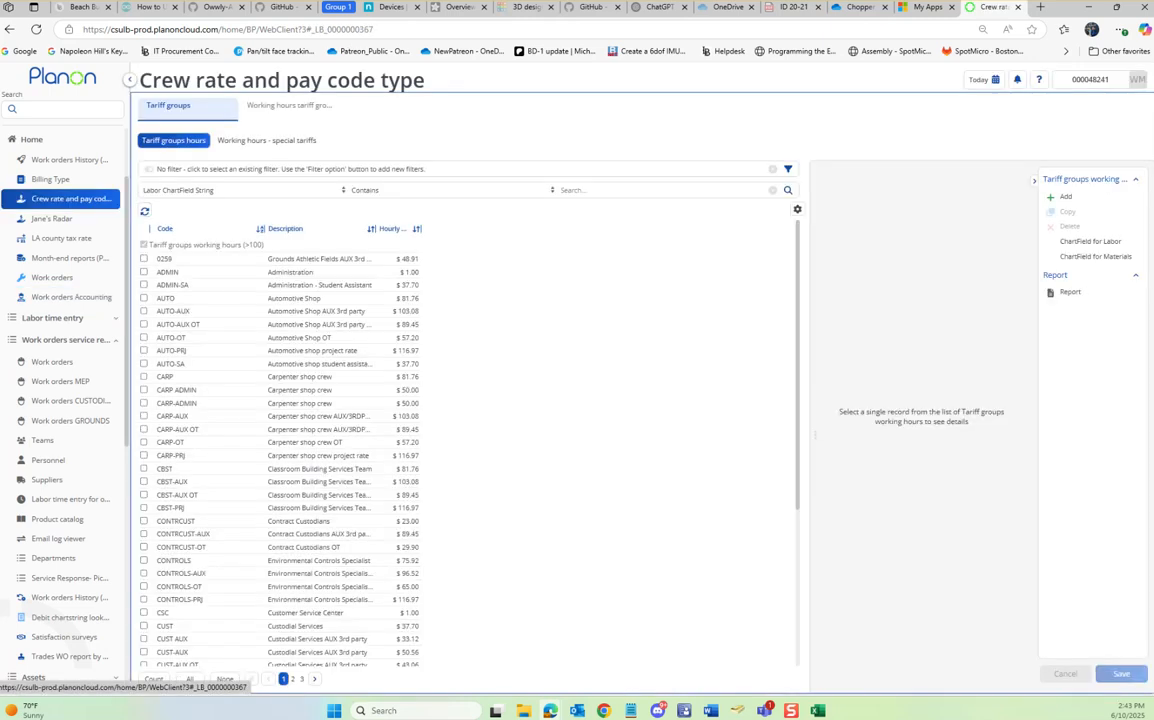
pyautogui.scroll(1, 70, 198)
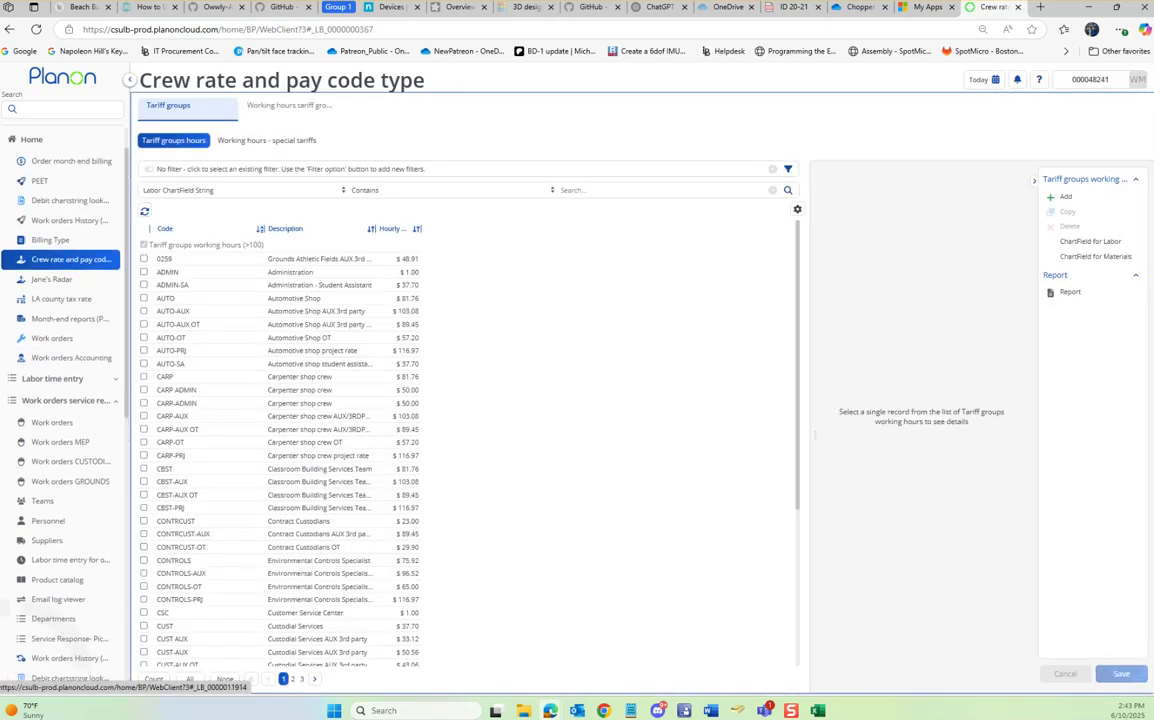
pyautogui.scroll(1, 70, 198)
pyautogui.click(70, 200)
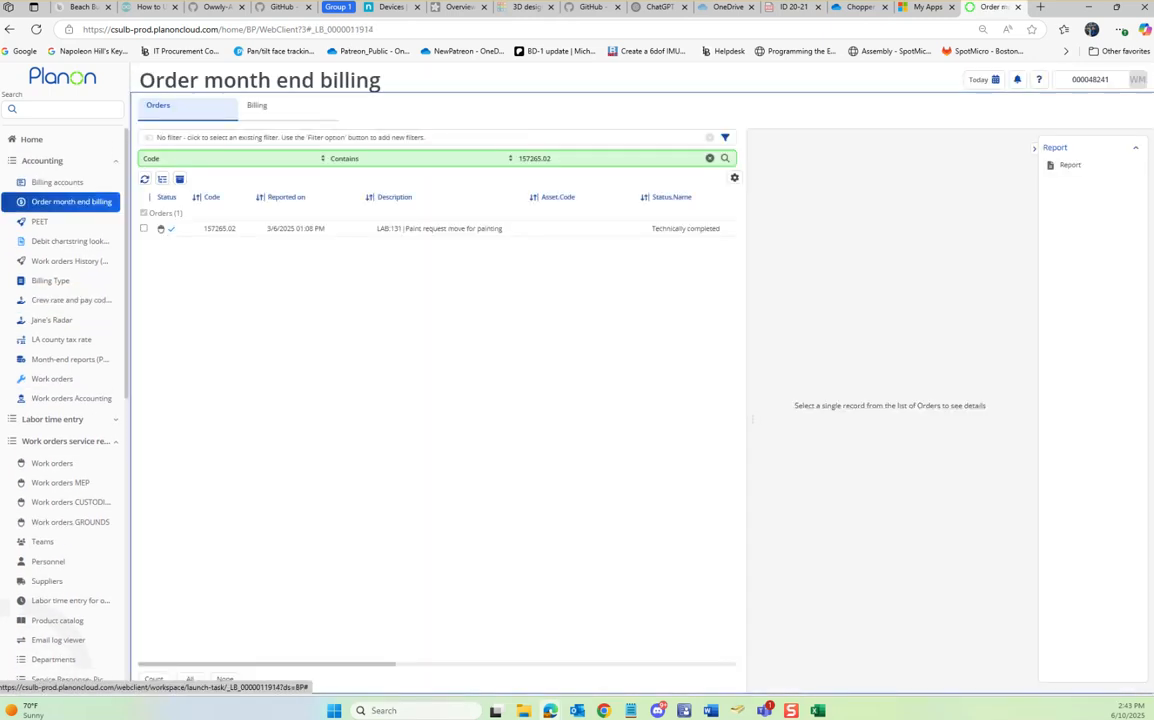
pyautogui.write('98250.50')
pyautogui.press('Return')
pyautogui.click(296, 229)
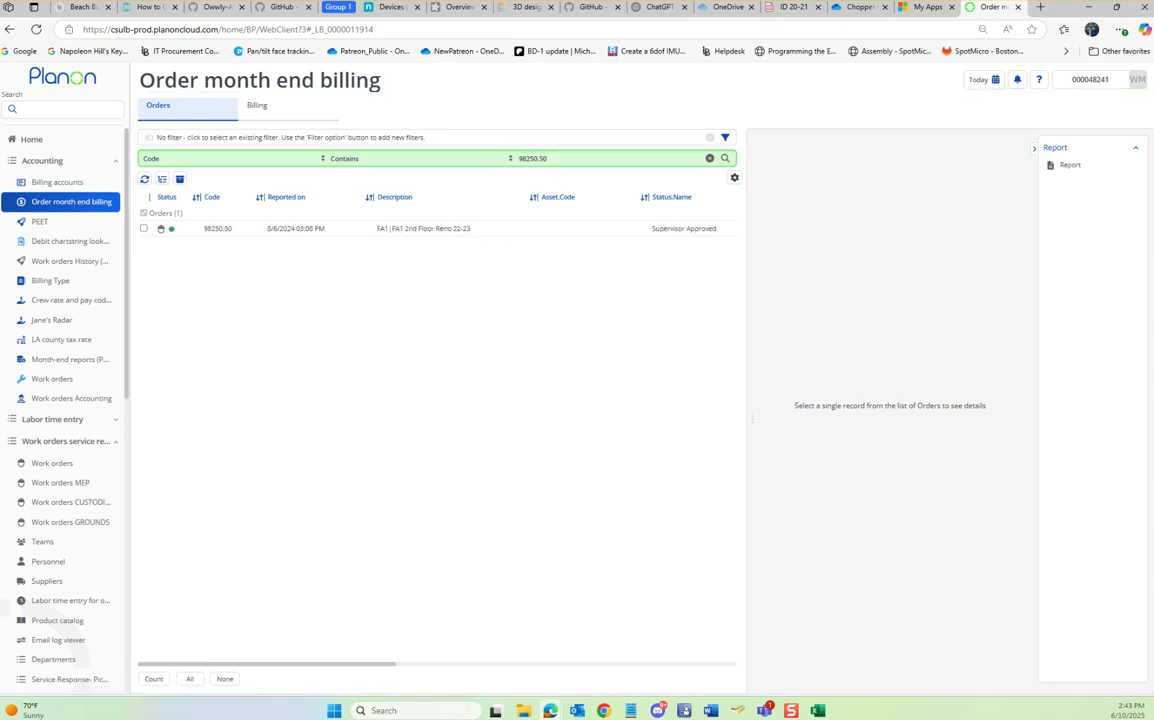
pyautogui.click(257, 106)
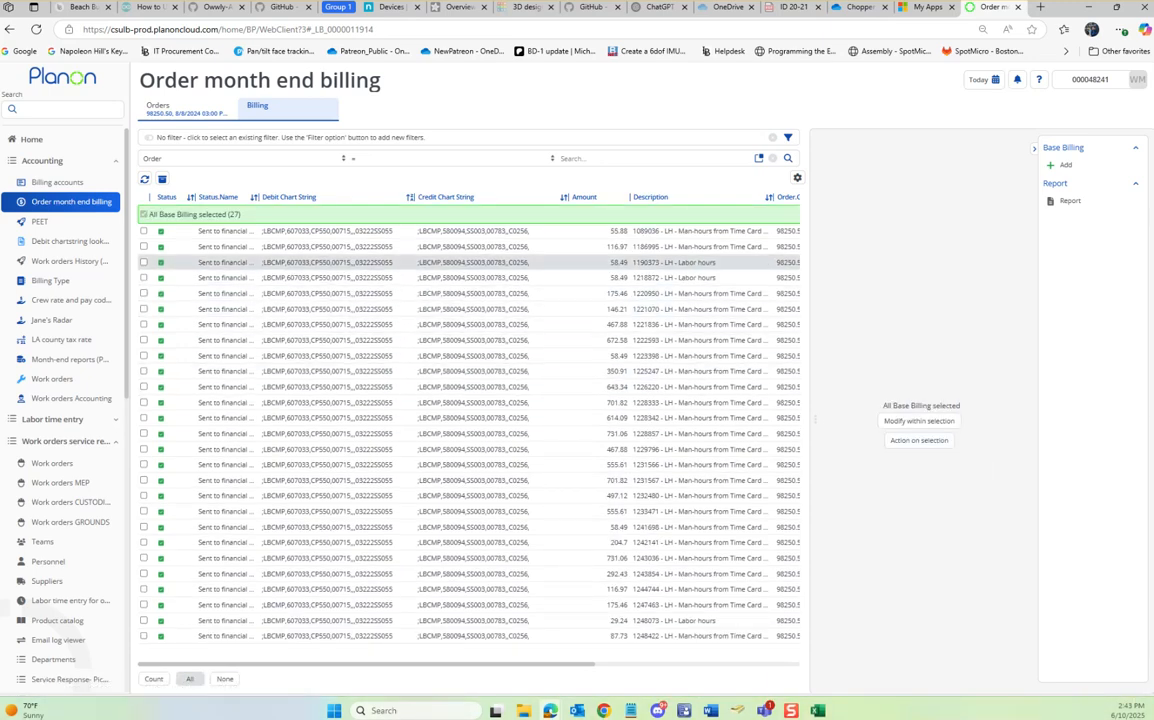
# Compare the billing lines' debit chart string with the "Process to" chartfield for 98250.50 in the Excel workbook.
pyautogui.moveTo(0, 20); pyautogui.dragTo(419, 358)
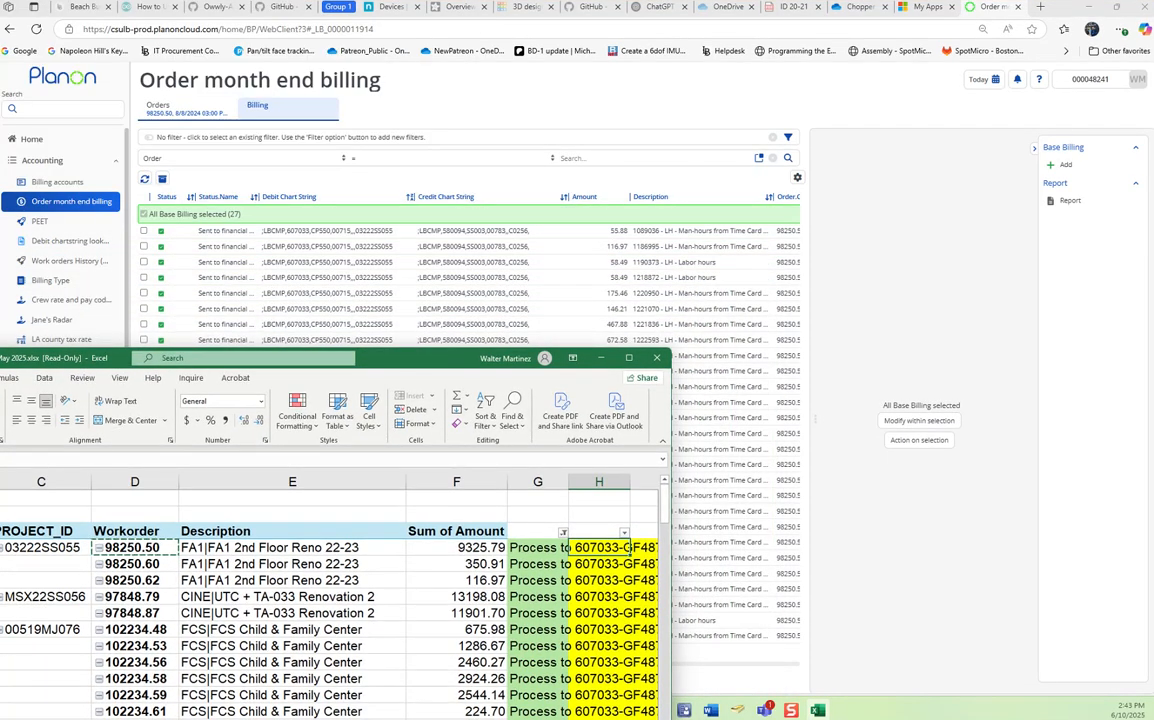
pyautogui.moveTo(671, 520); pyautogui.dragTo(1059, 520)
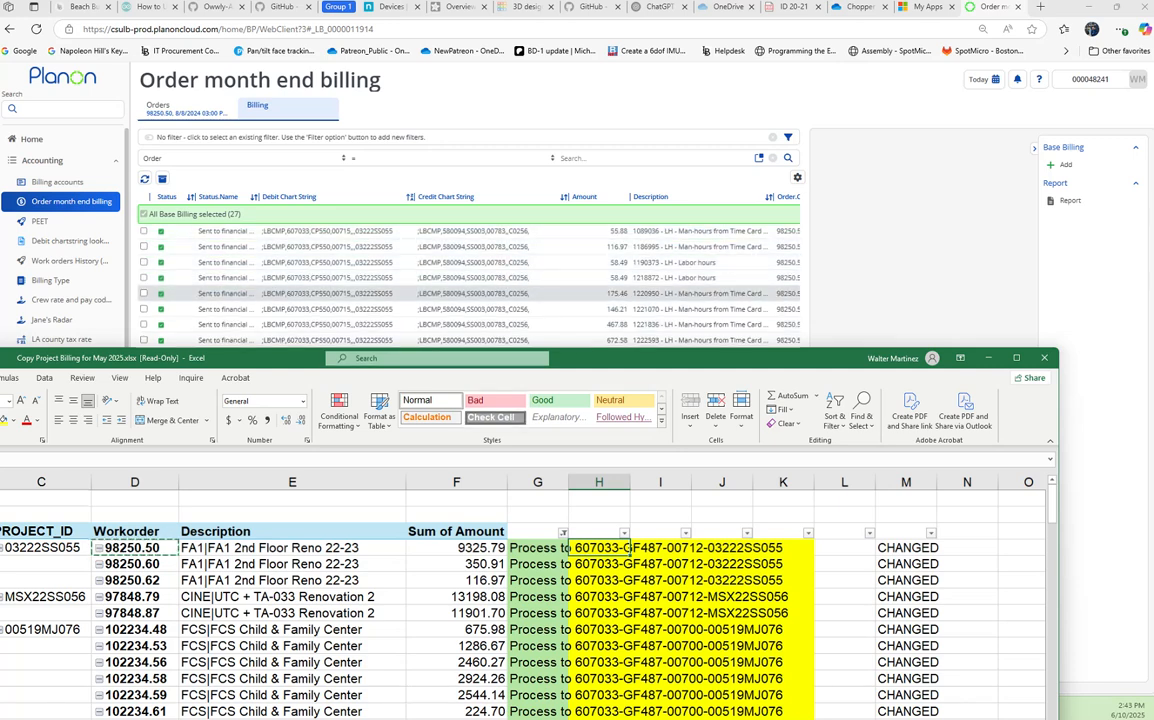
pyautogui.moveTo(640, 358); pyautogui.dragTo(0, 96)
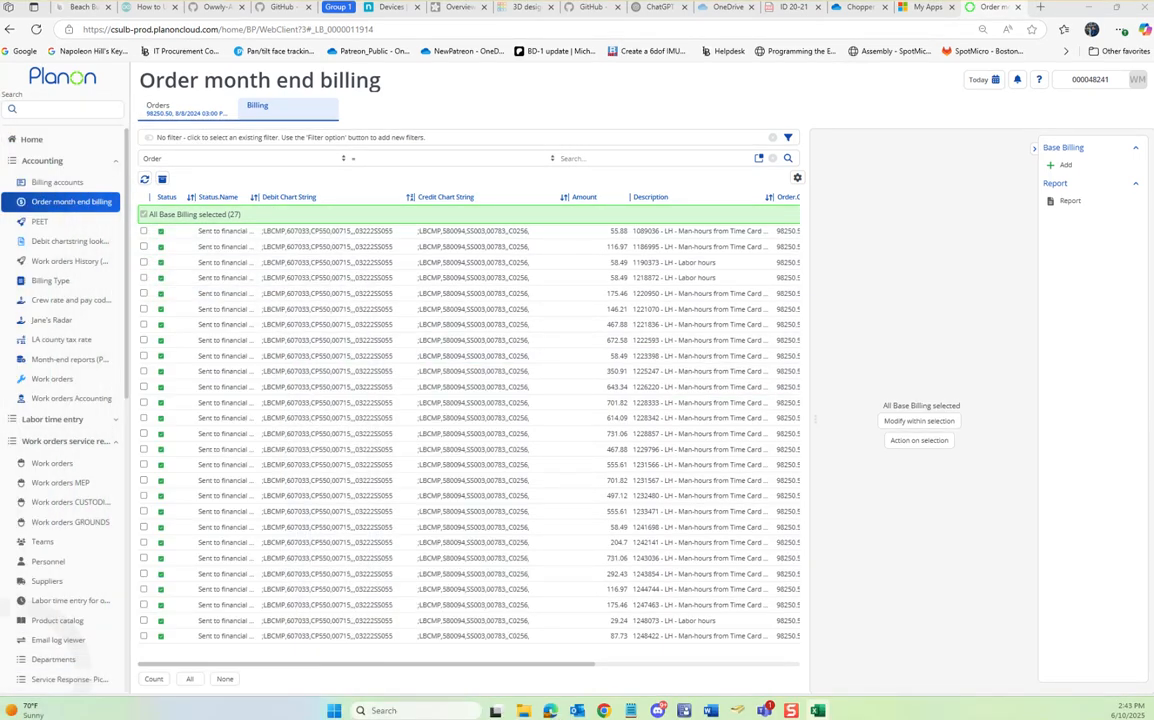
# Select all base billing lines of order 98250.50, delete them, and close the result dialog.
pyautogui.click(190, 679)
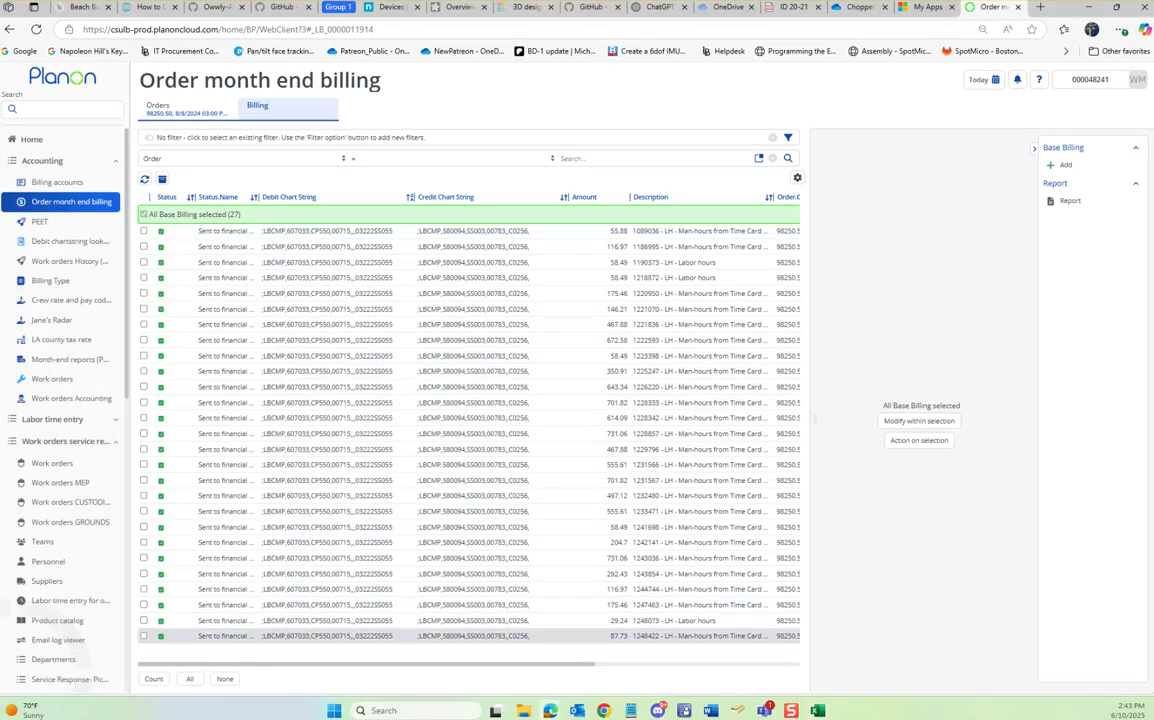
pyautogui.click(919, 440)
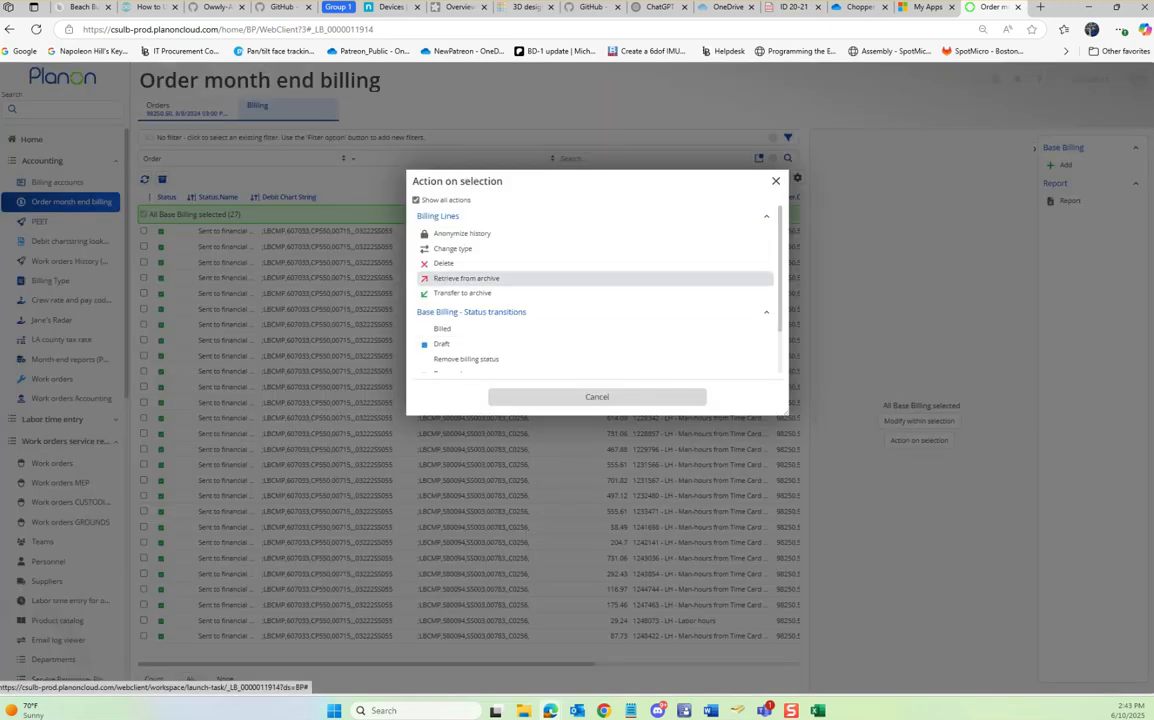
pyautogui.click(443, 263)
pyautogui.press('Return')
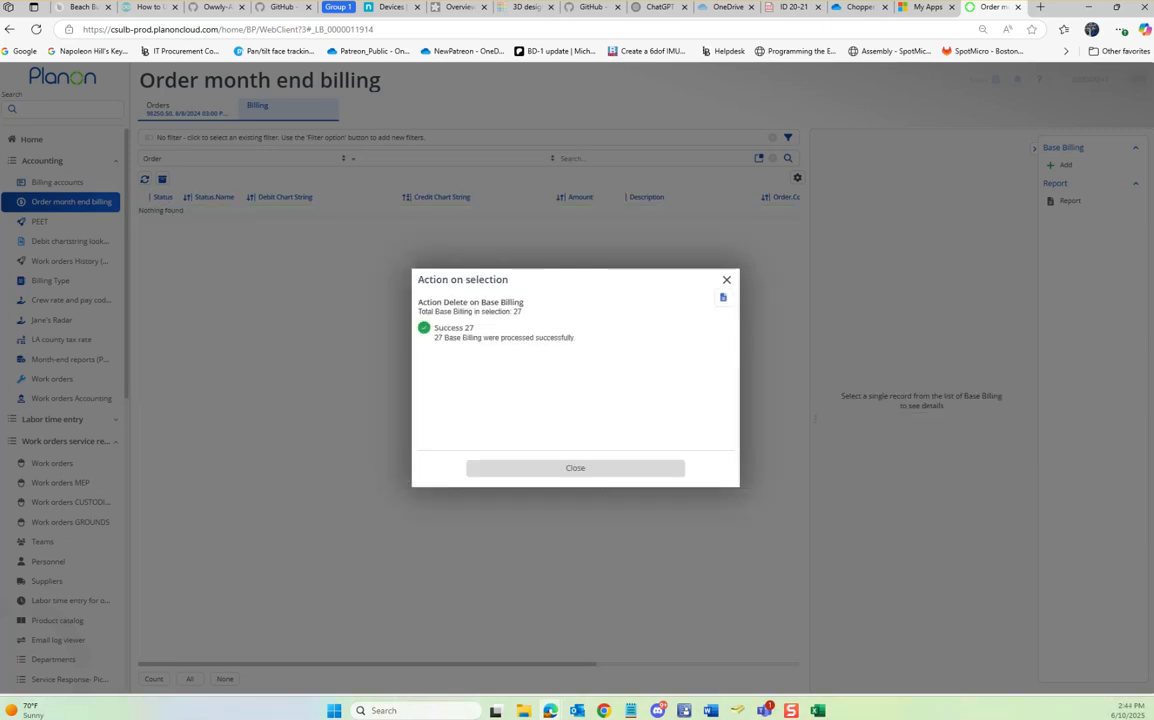
pyautogui.press('Return')
# Return to Work orders Accounting, reload and select order 98250.50, and open its billing allocations for changing.
pyautogui.click(71, 399)
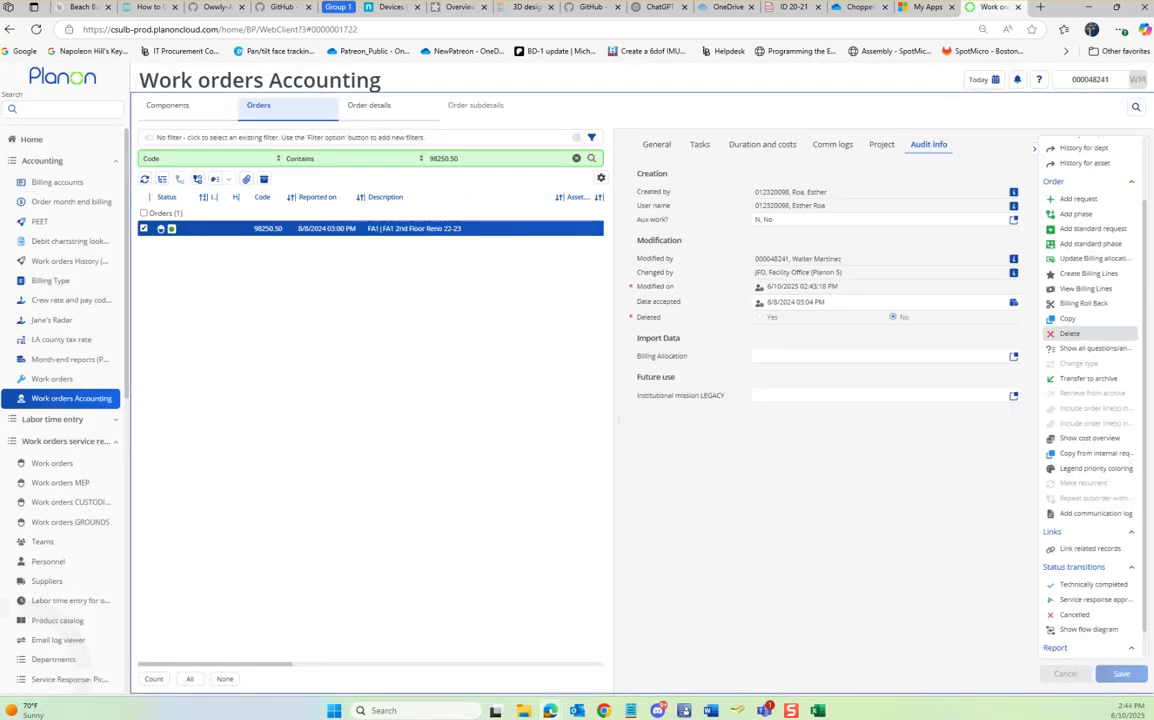
pyautogui.click(591, 158)
pyautogui.click(500, 229)
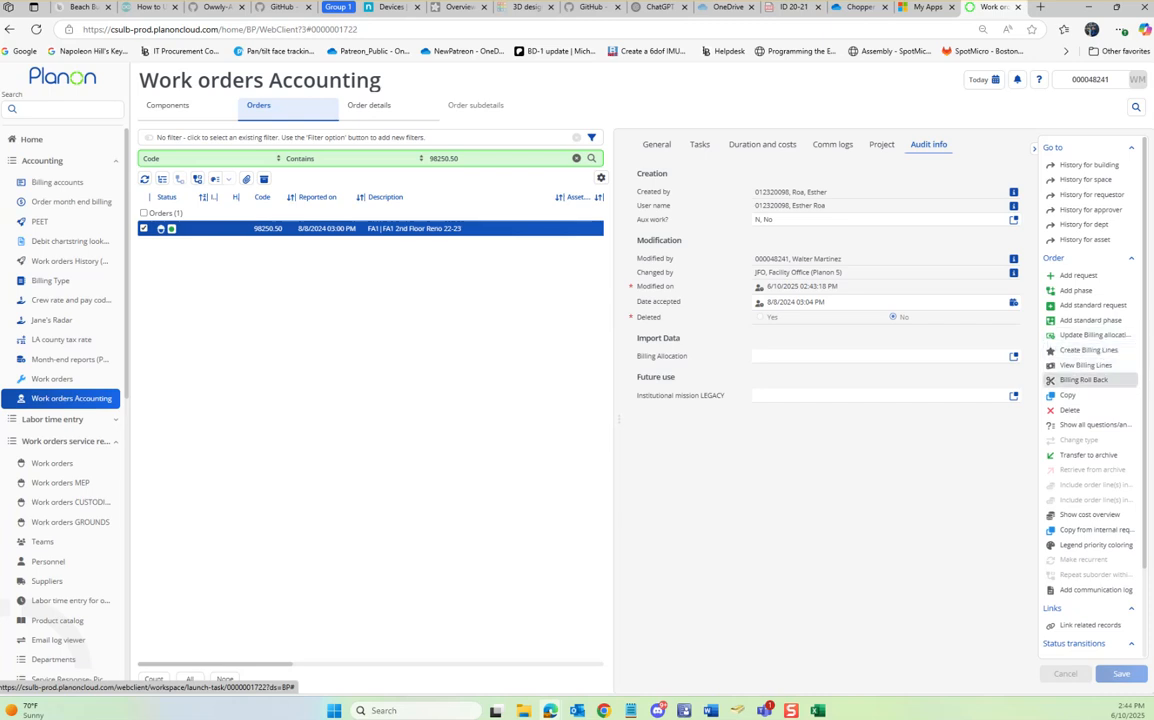
pyautogui.click(1093, 335)
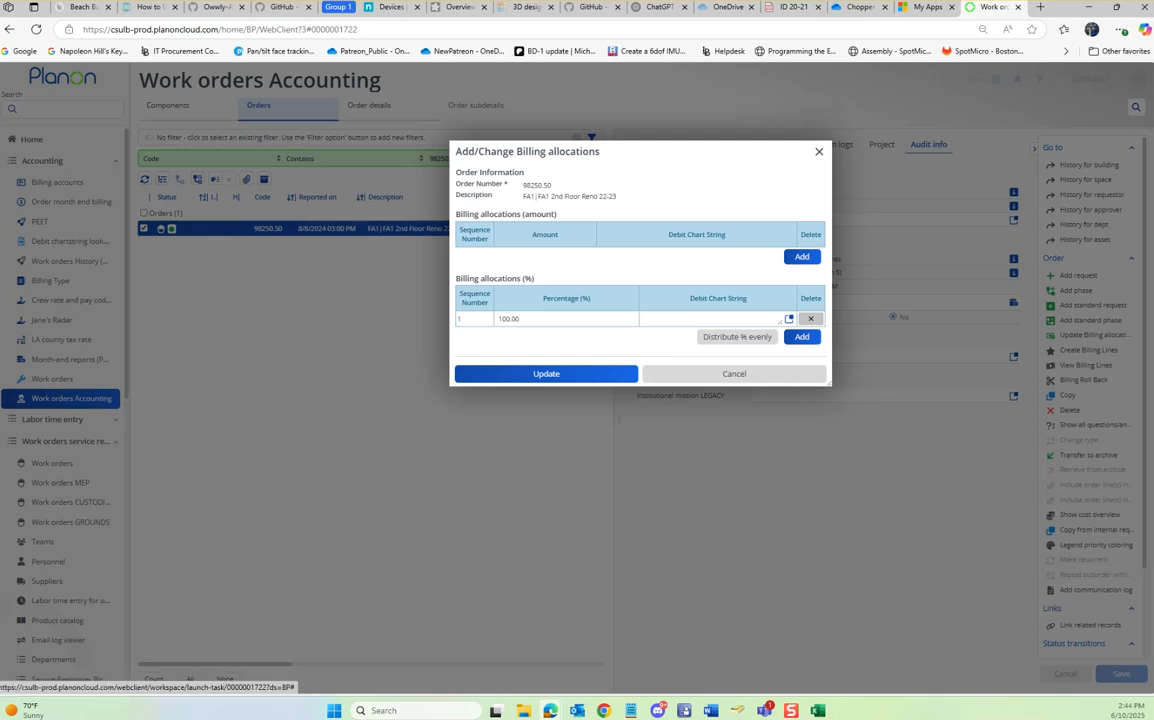
# Start a new debit chart string for the 100% allocation with LBCMP as the Business Unit.
pyautogui.click(789, 319)
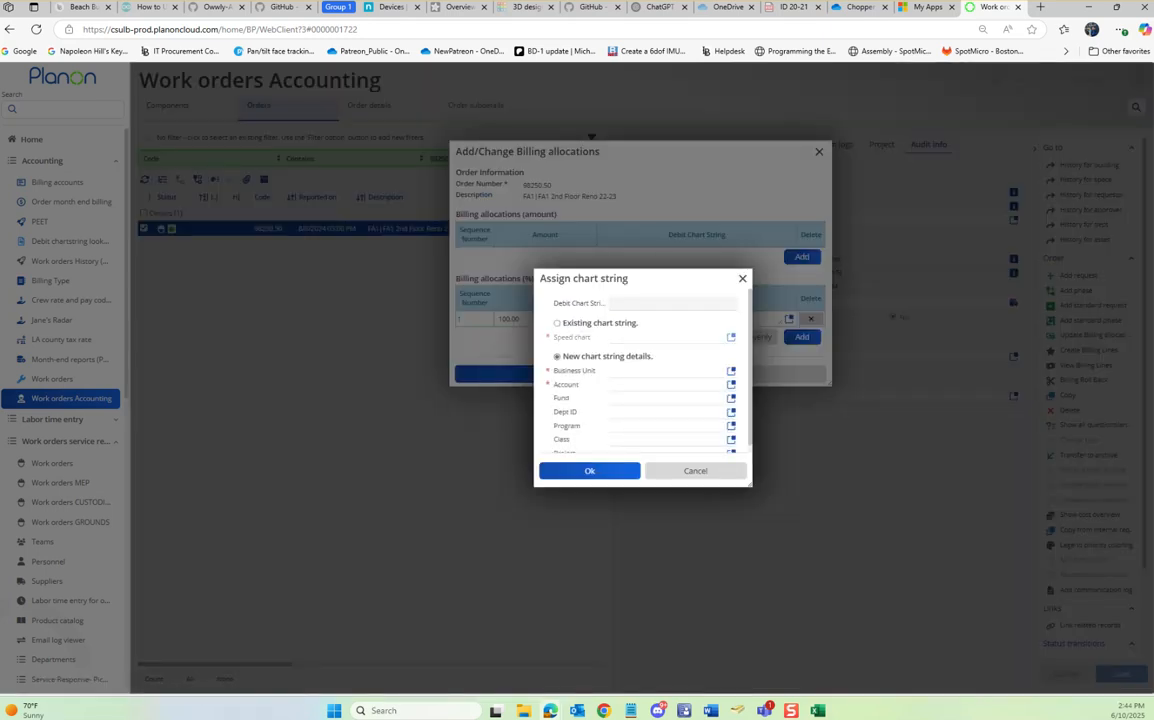
pyautogui.click(731, 371)
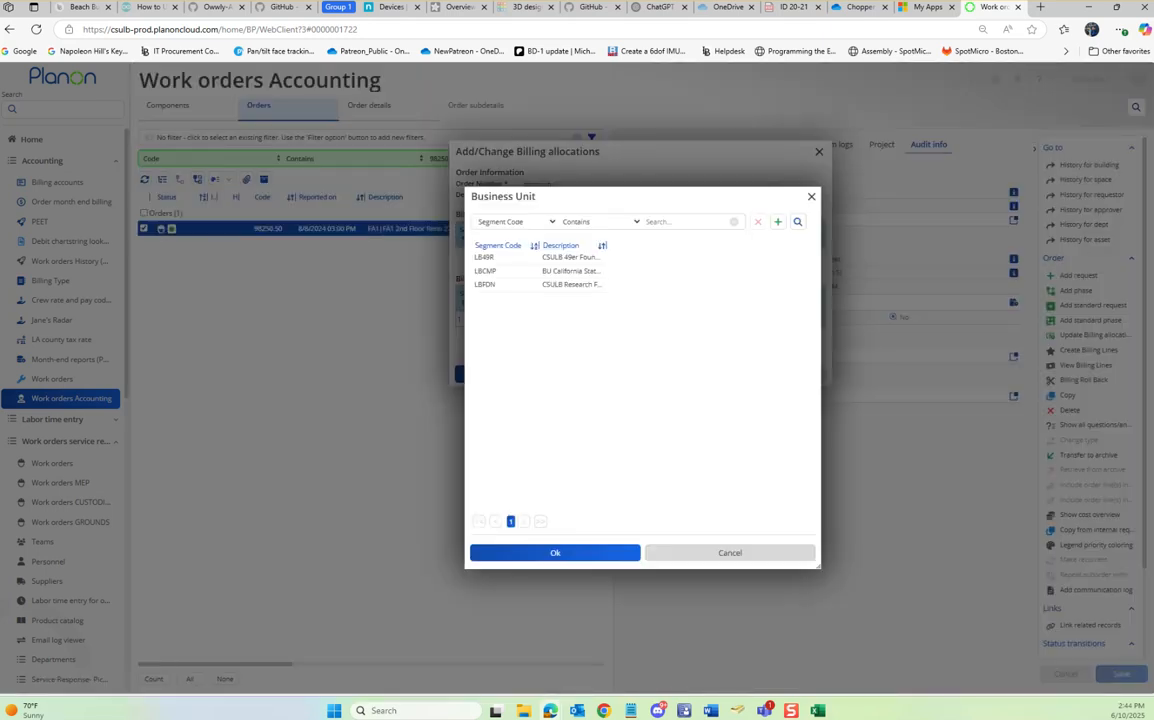
pyautogui.click(511, 271)
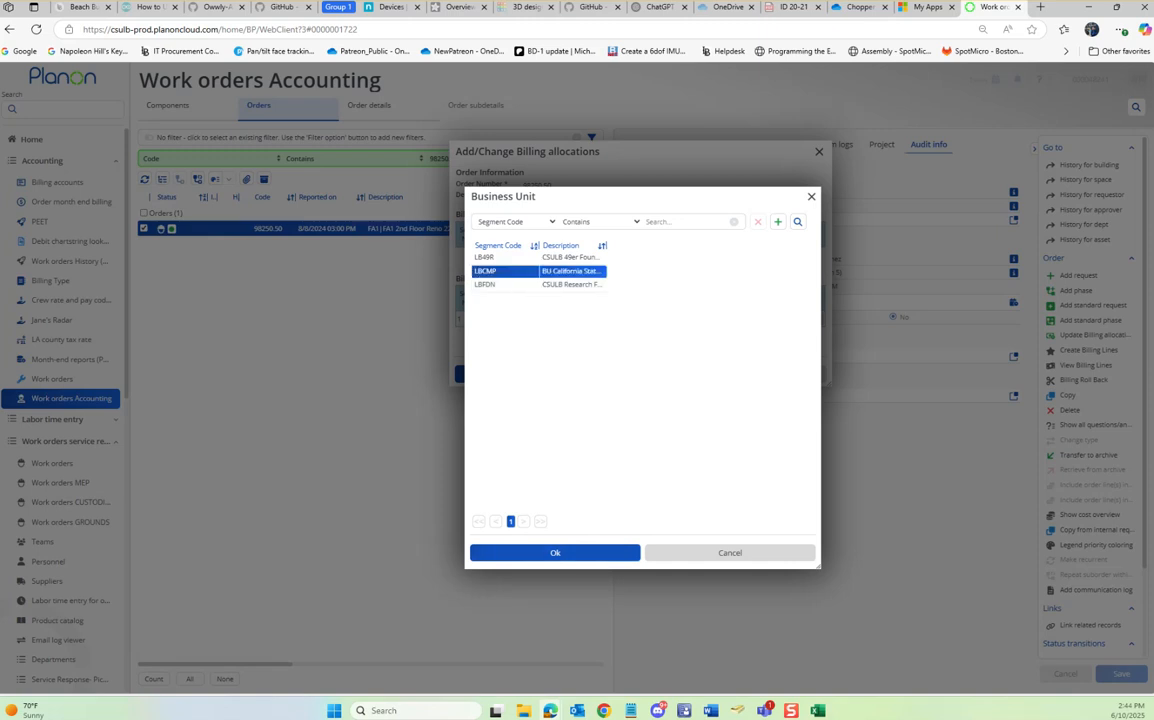
pyautogui.click(555, 553)
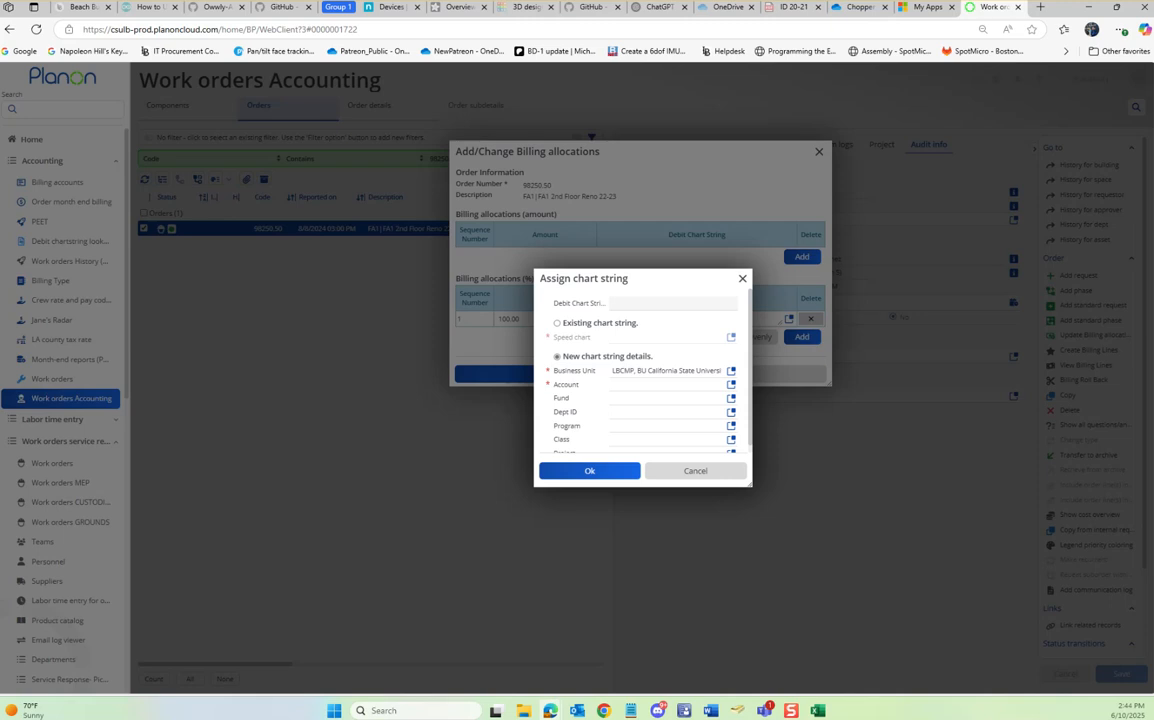
# Set the new chart string's Account to 607033, Construction Other and its Fund to GF487.
pyautogui.click(660, 385)
pyautogui.write('60')
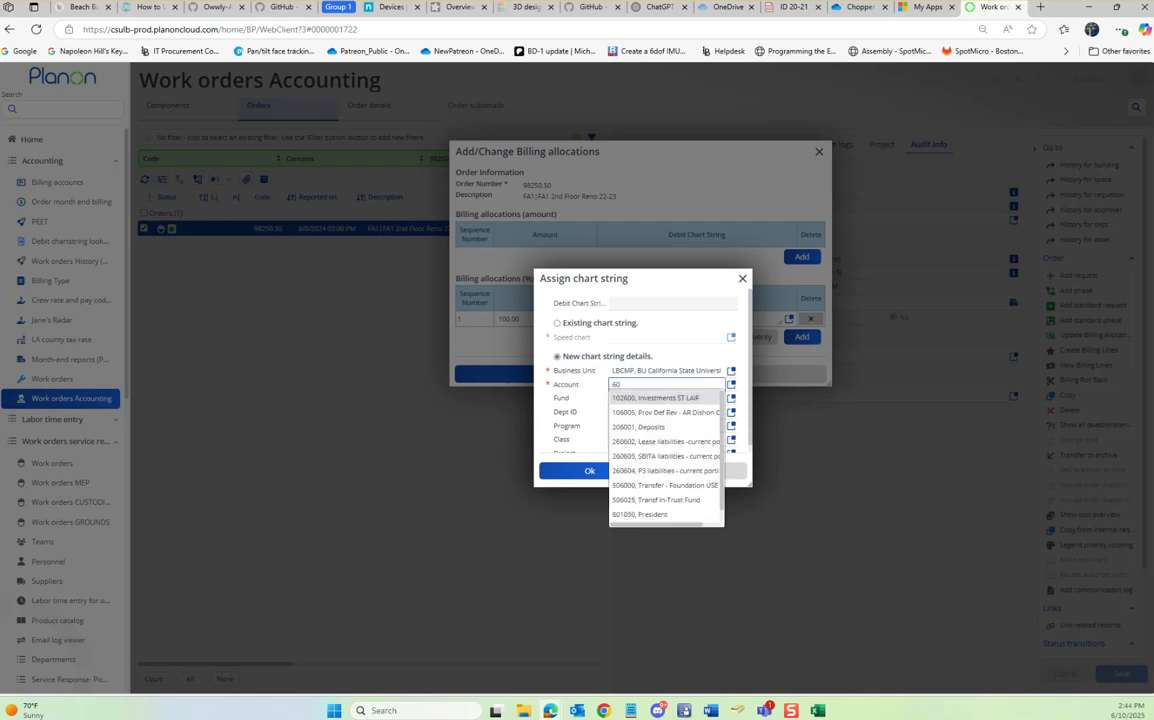
pyautogui.write('7033')
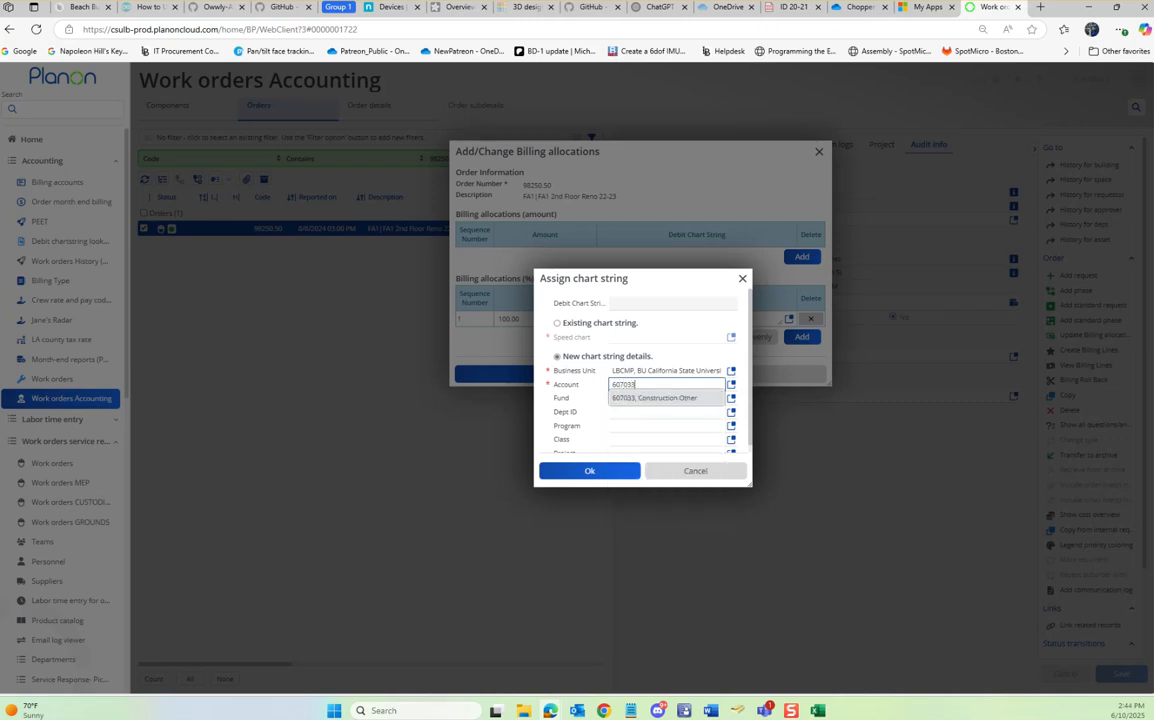
pyautogui.press('Return')
pyautogui.press('Tab')
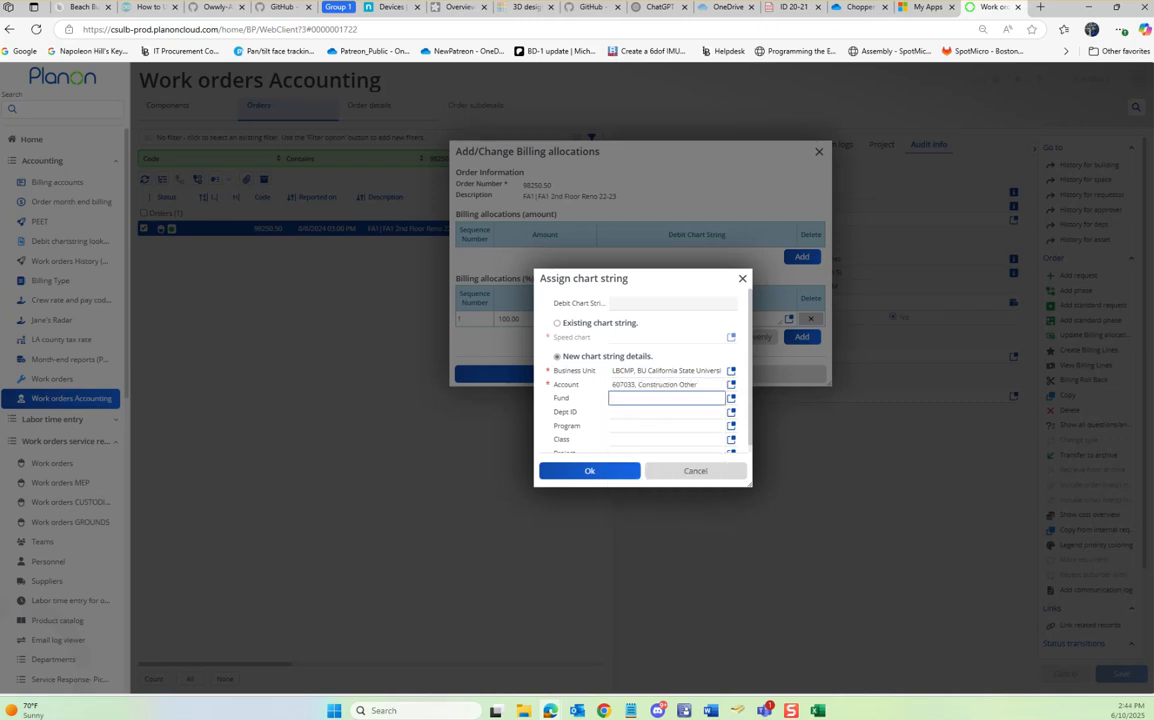
pyautogui.write('gf')
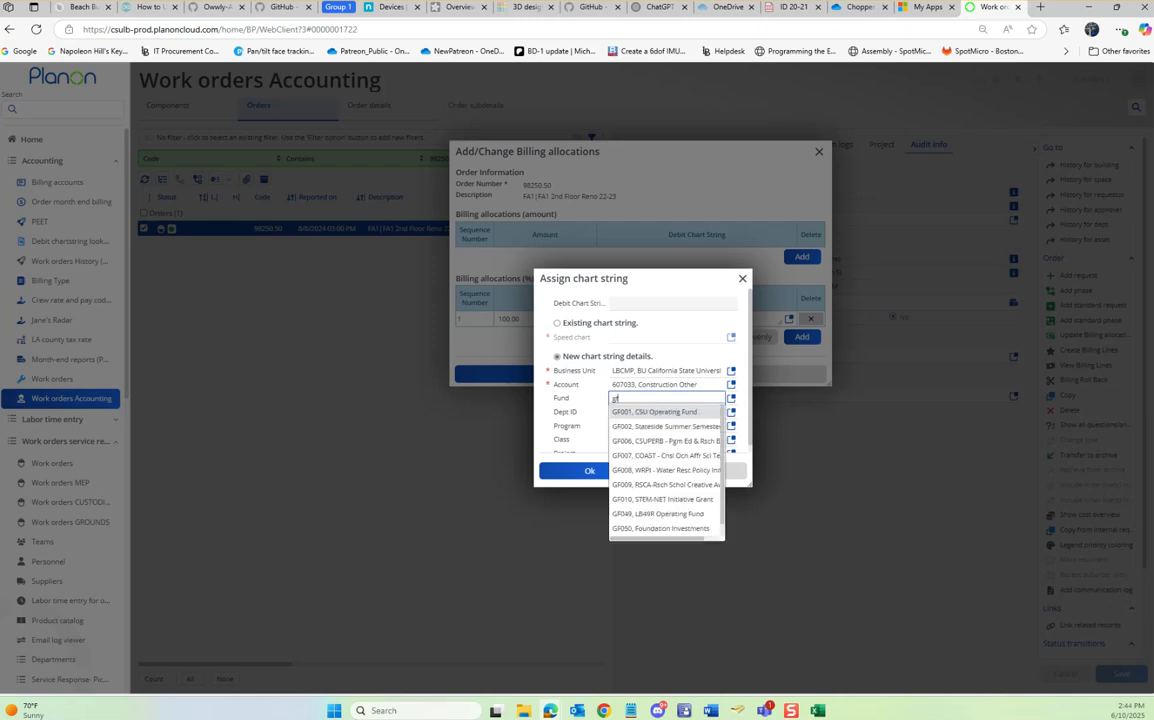
pyautogui.write('487')
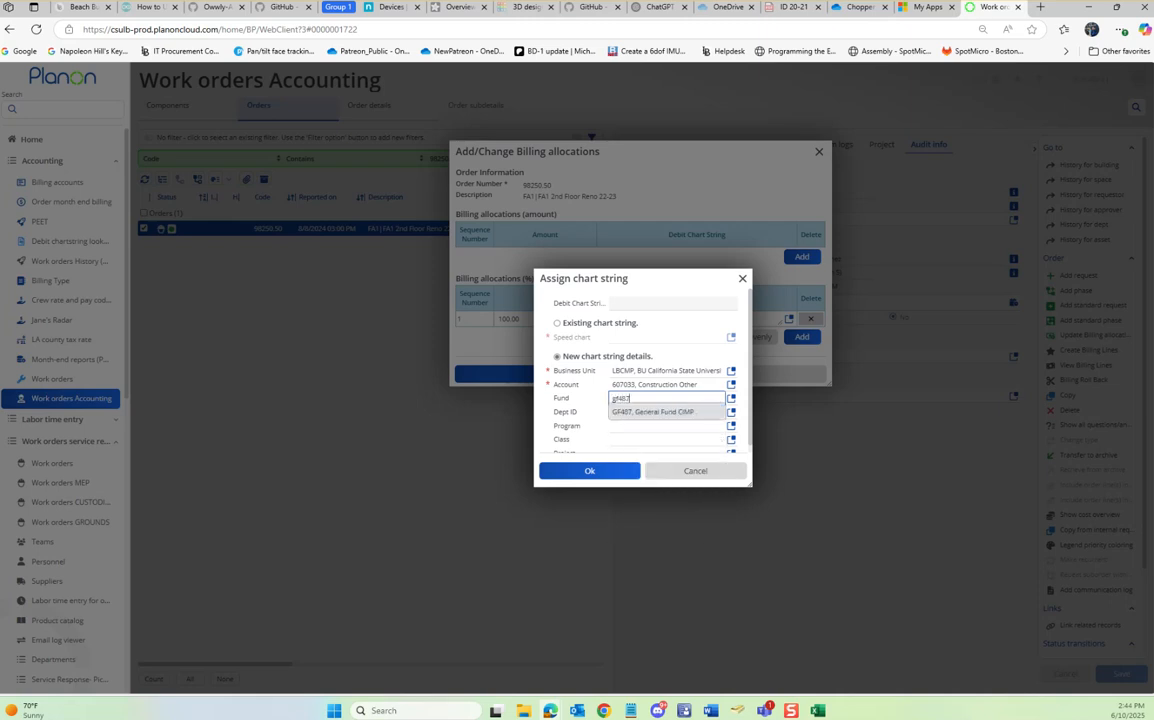
pyautogui.press('Return')
pyautogui.press('Tab')
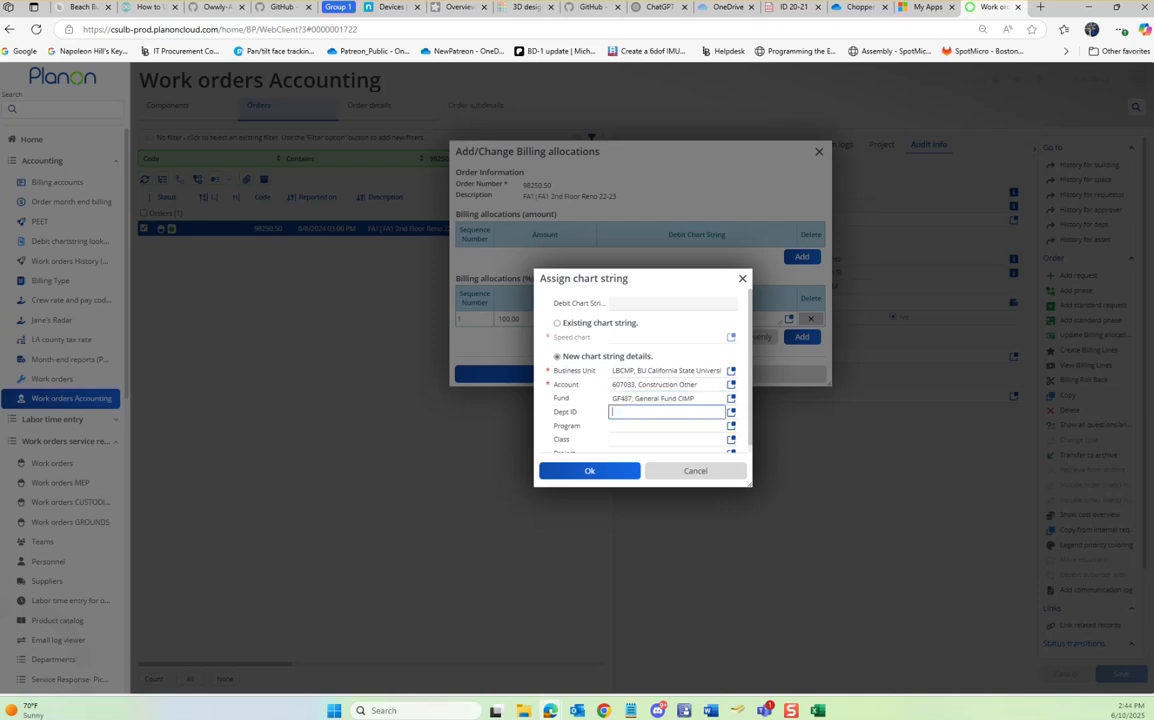
# Set the new chart string's Dept ID to 00712 and its Project to 03222SS055, FA1 2nd Floor Renovation.
pyautogui.write('00')
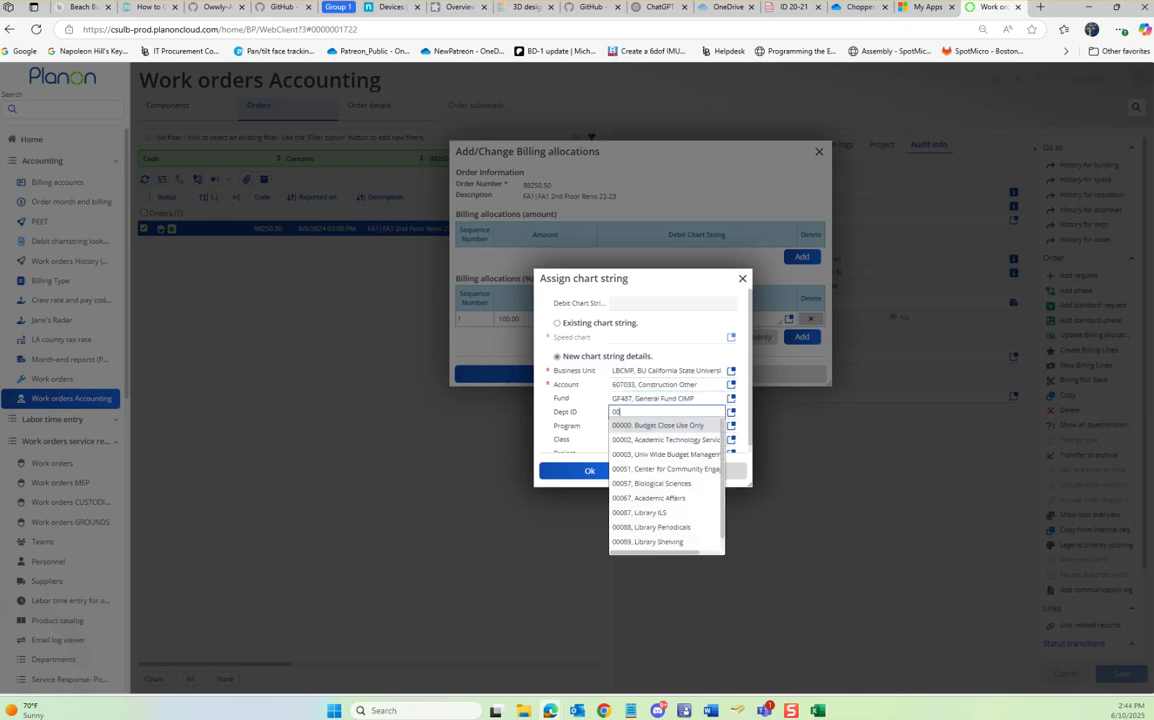
pyautogui.write('712')
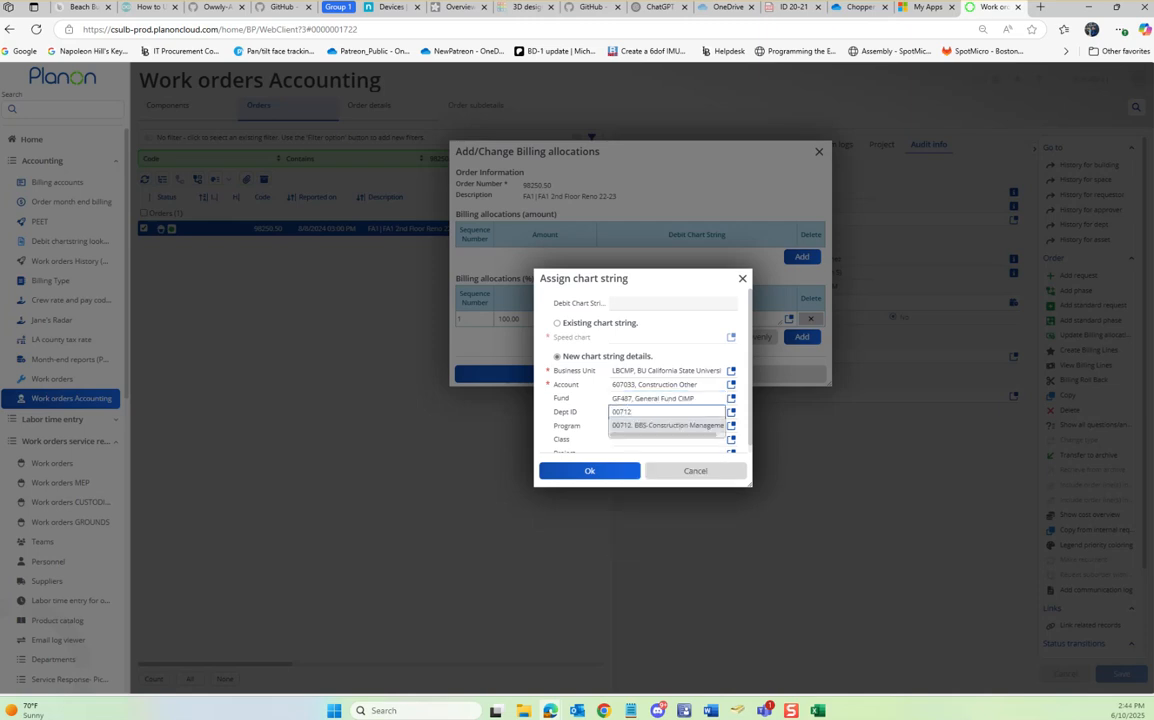
pyautogui.press('Return')
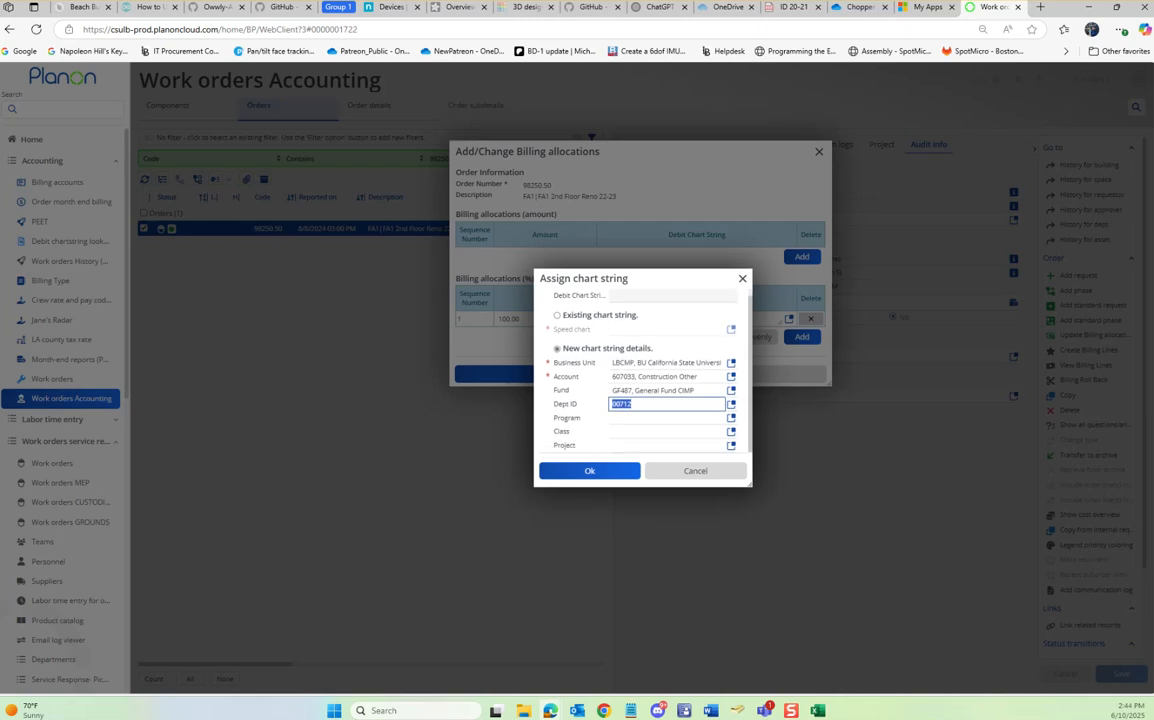
pyautogui.click(666, 445)
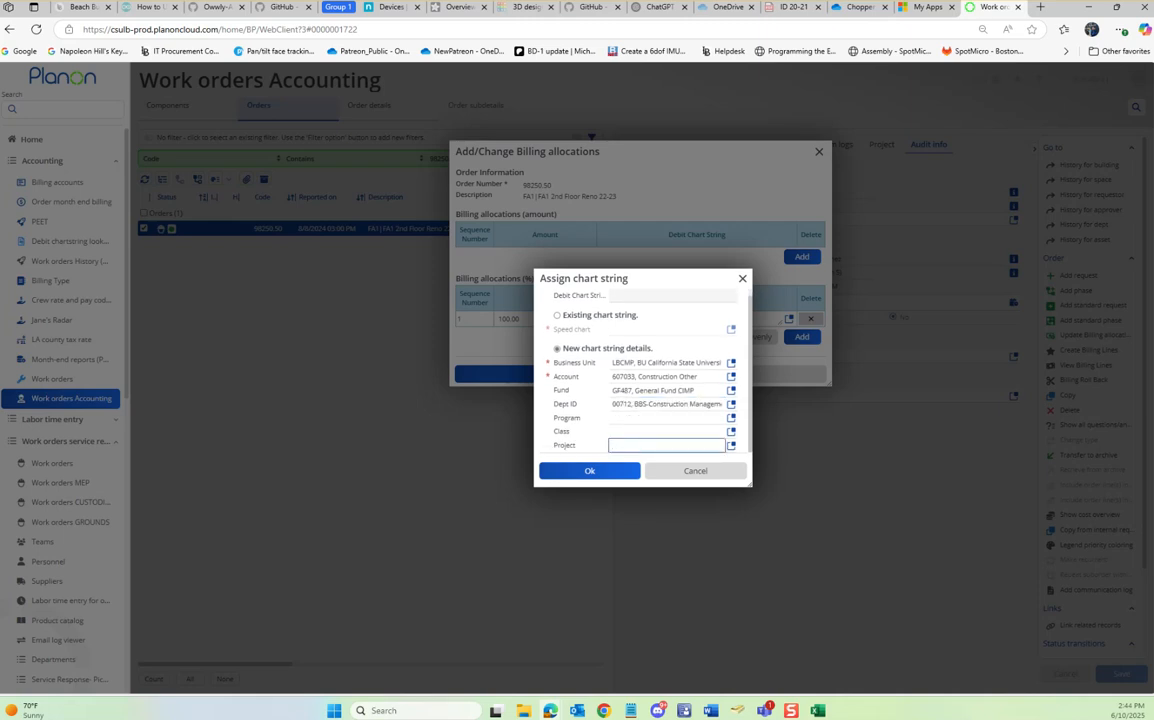
pyautogui.write('0322')
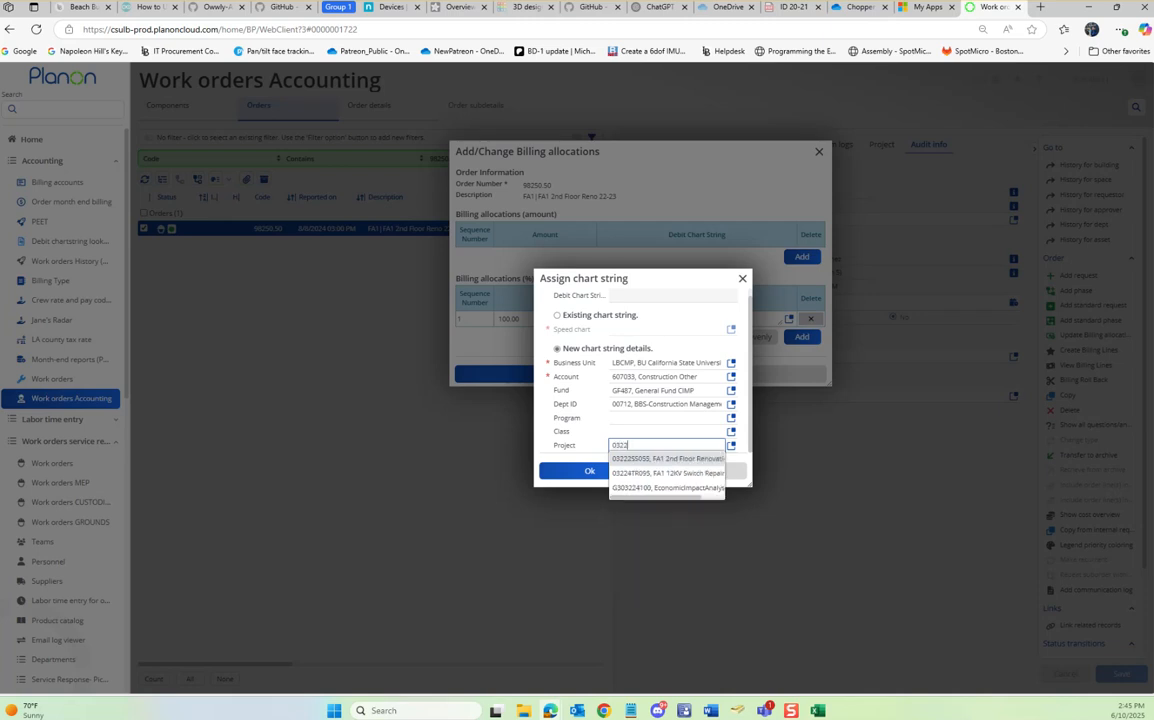
pyautogui.write('2ss')
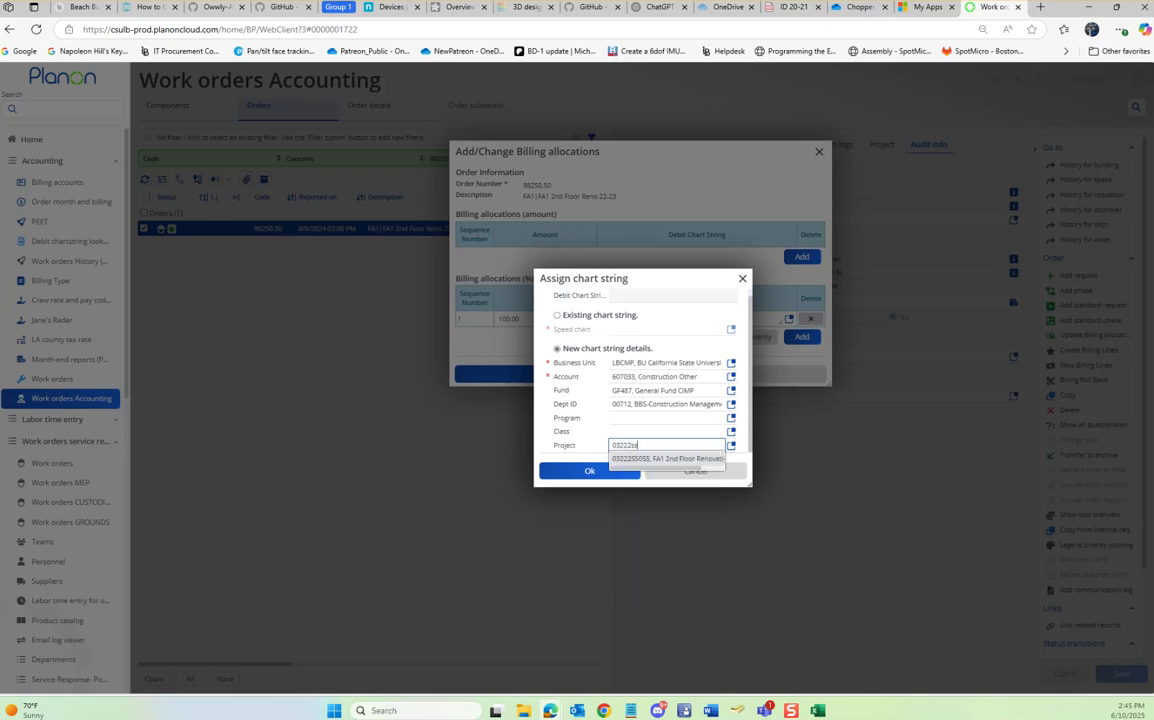
pyautogui.write('055')
pyautogui.press('Return')
# Confirm the new chart string, apply it to the billing allocation of order 98250.50, and close the allocation dialogs.
pyautogui.click(666, 432)
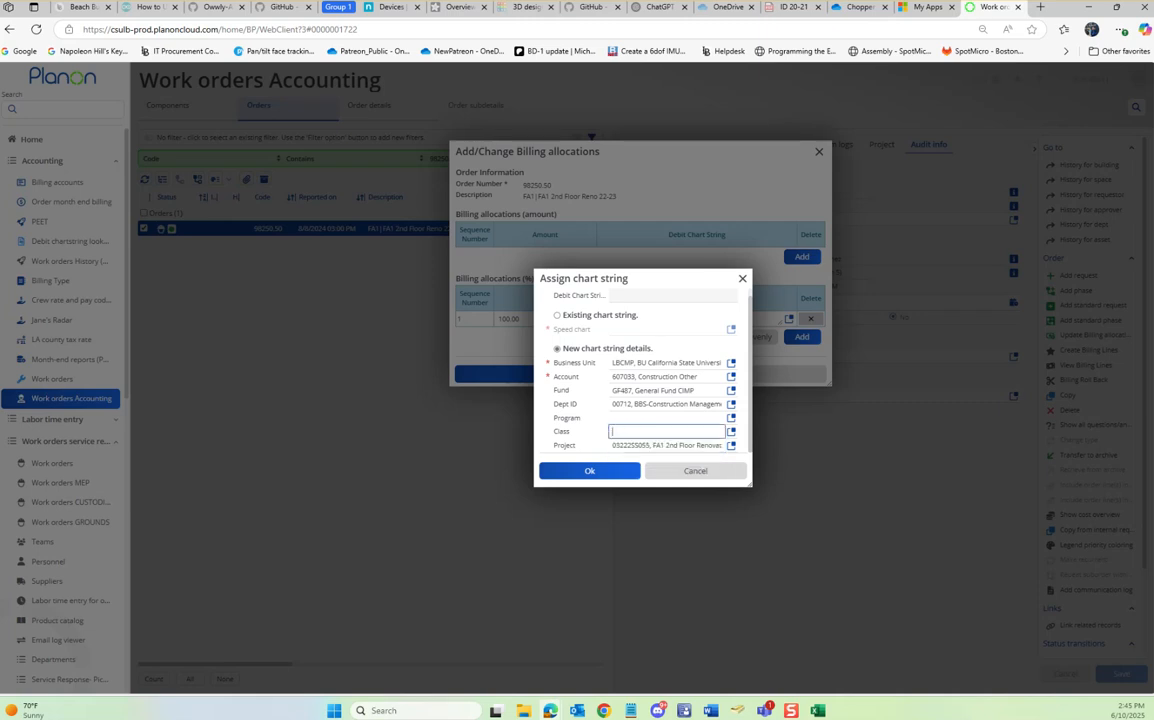
pyautogui.press('Return')
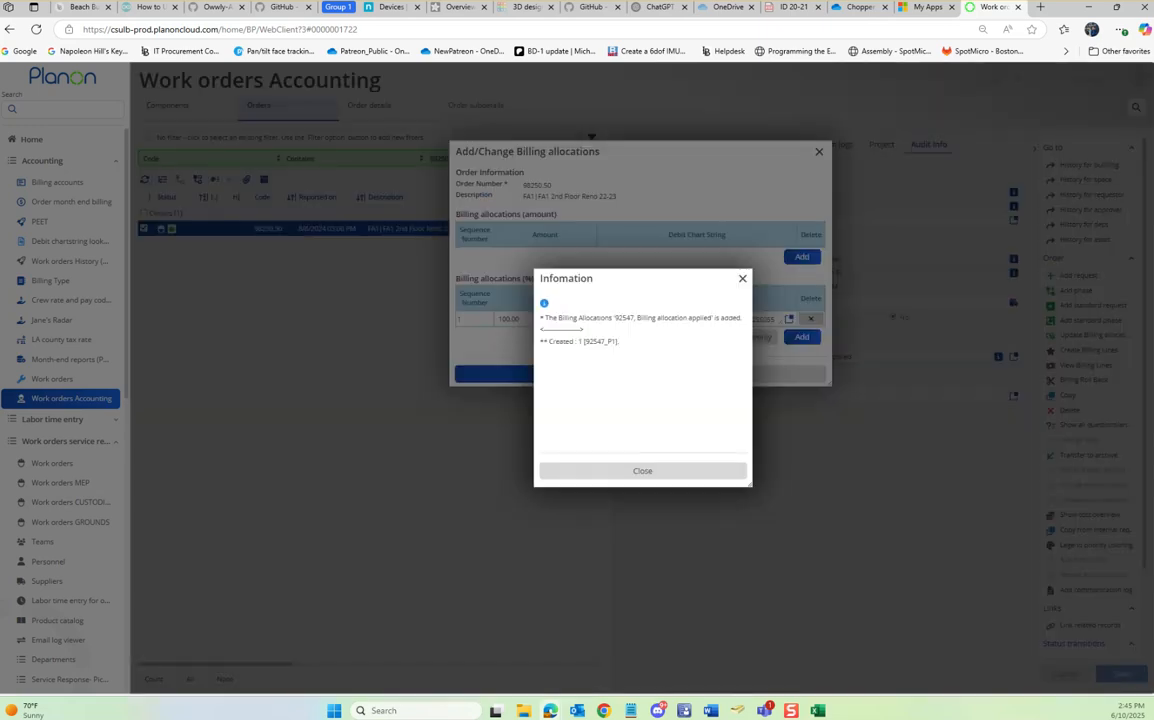
pyautogui.press('Escape')
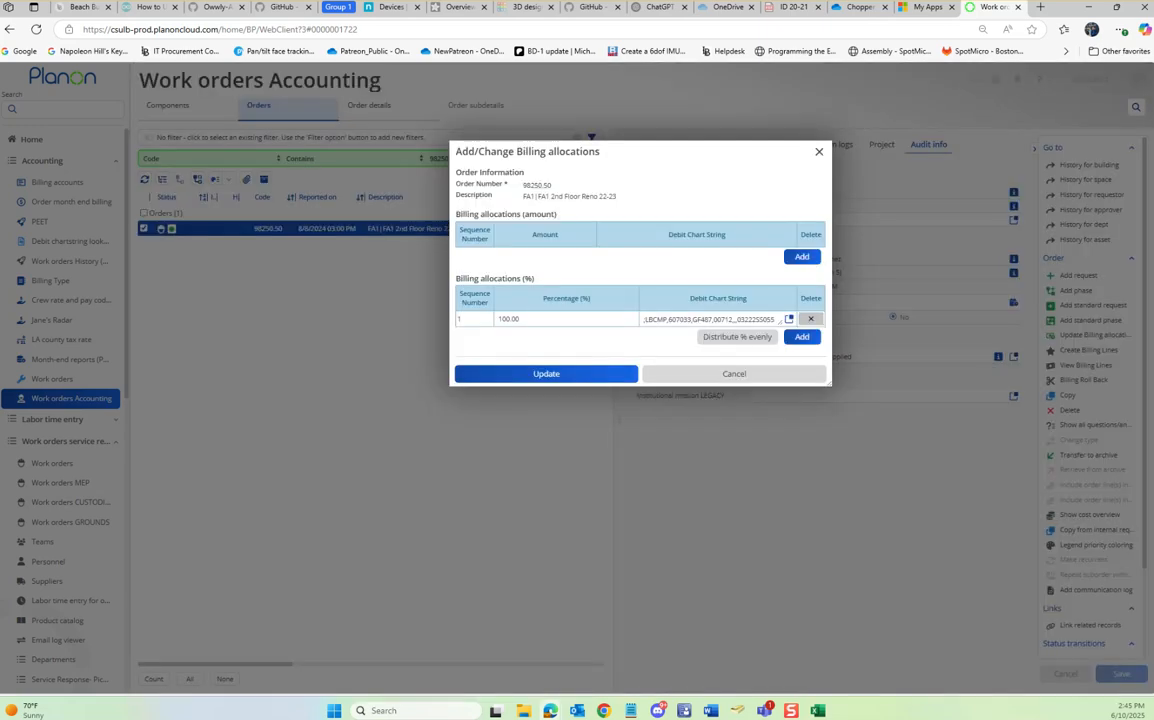
pyautogui.click(819, 151)
# Copy the order's billing allocation number 92547 into column L of the 98250.50 row in the Excel billing workbook.
pyautogui.click(838, 356)
pyautogui.hotkey('ctrl', 'c')
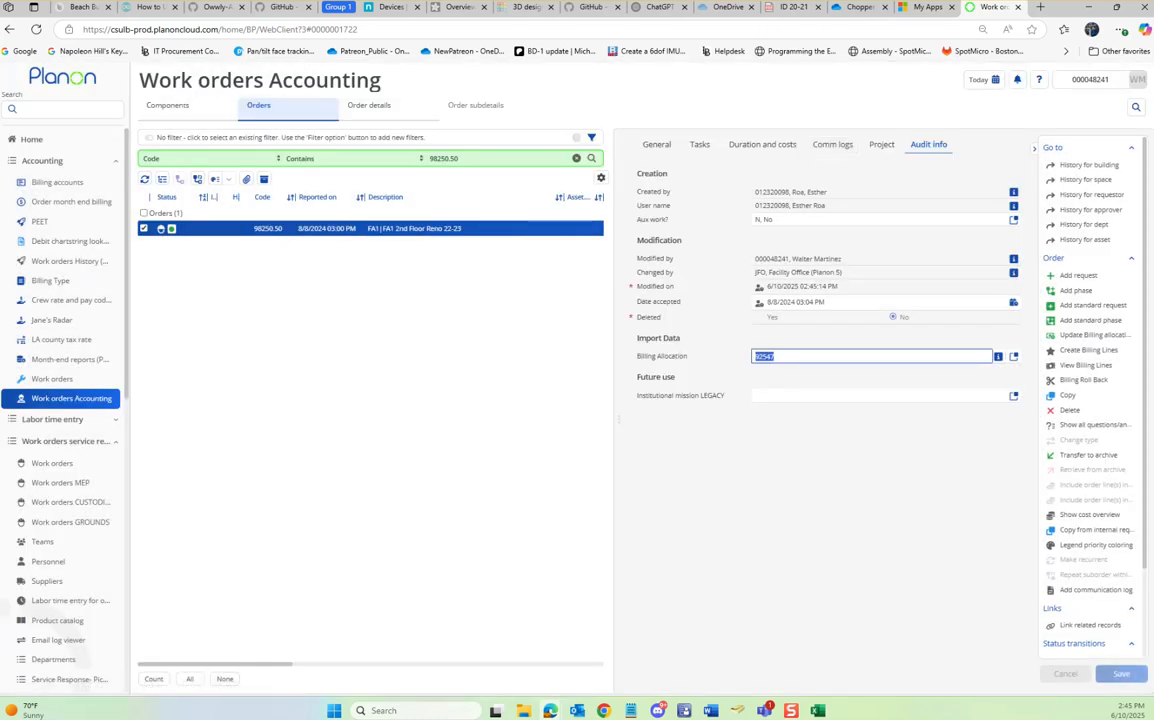
pyautogui.hotkey('alt', 'Tab')
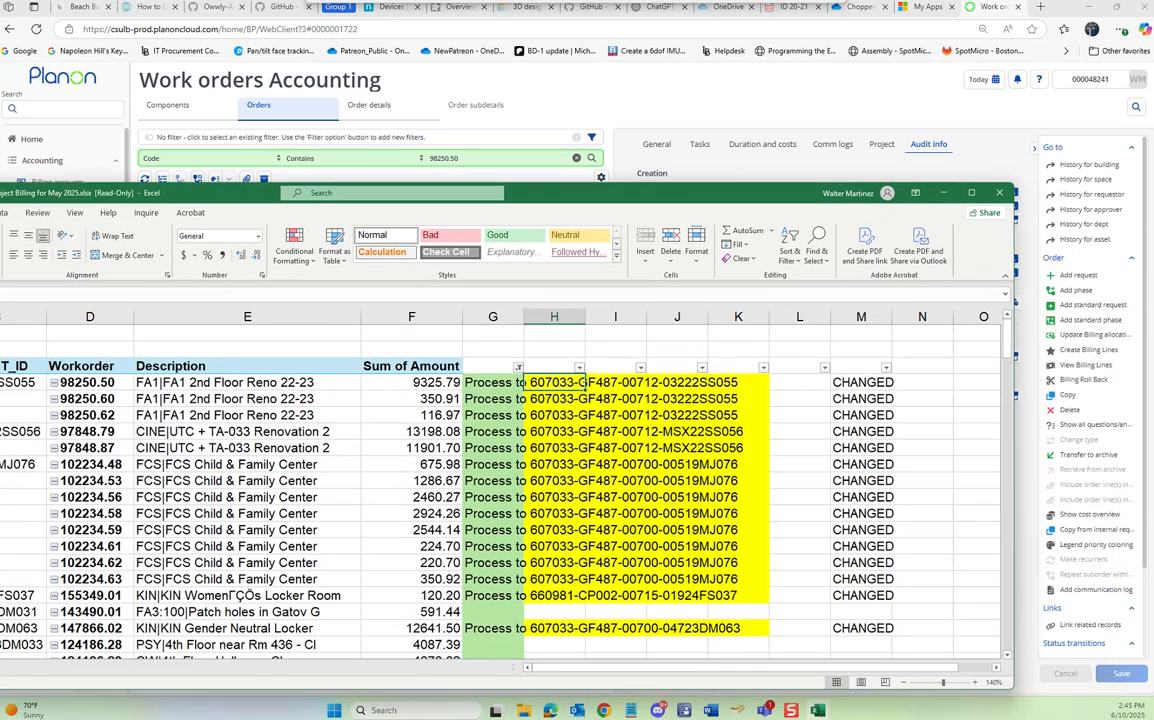
pyautogui.click(799, 383)
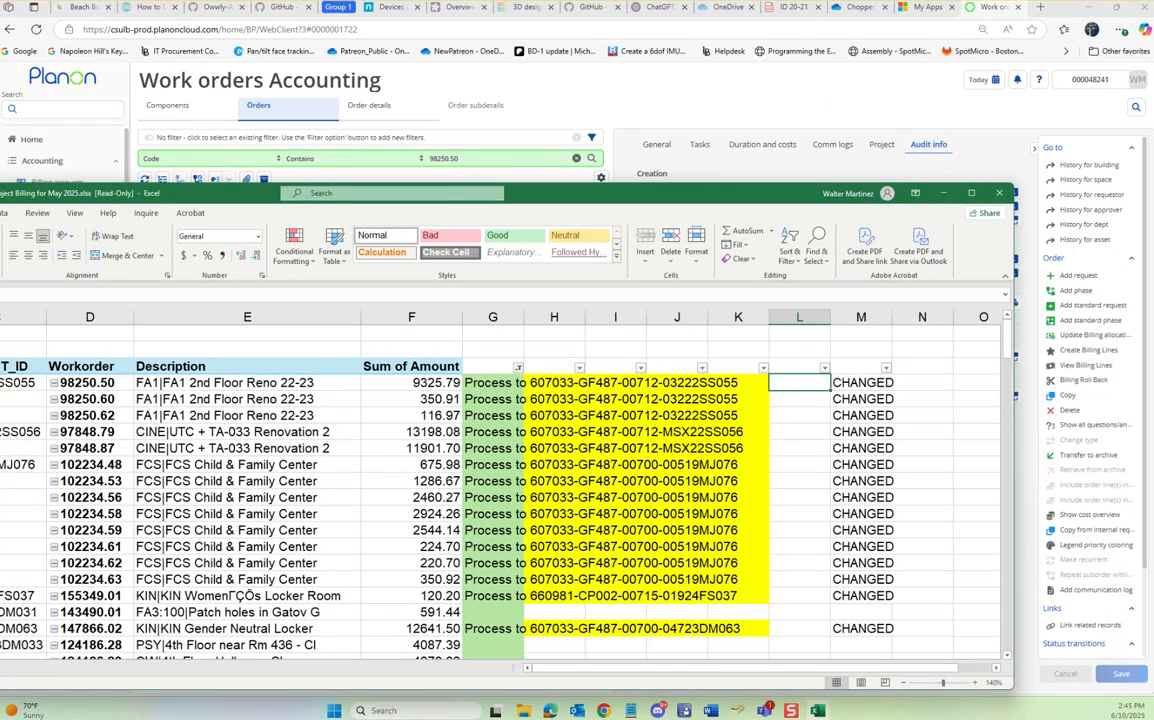
pyautogui.hotkey('ctrl', 'v')
# Examine which neighbouring FA1 2nd Floor Reno rows share the chart string of order 98250.50, and move the workbook aside.
pyautogui.press('Down')
pyautogui.press('Down')
pyautogui.press('Down')
pyautogui.press('Down')
pyautogui.doubleClick(738, 383)
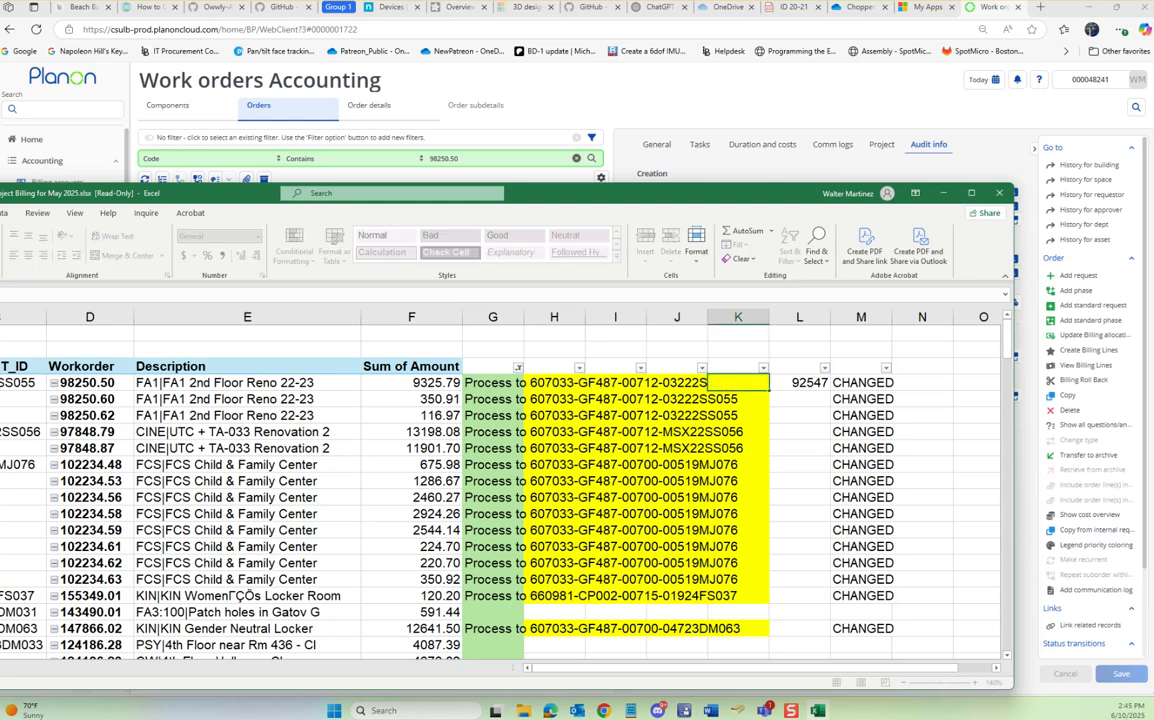
pyautogui.click(799, 415)
pyautogui.moveTo(738, 383); pyautogui.dragTo(738, 415)
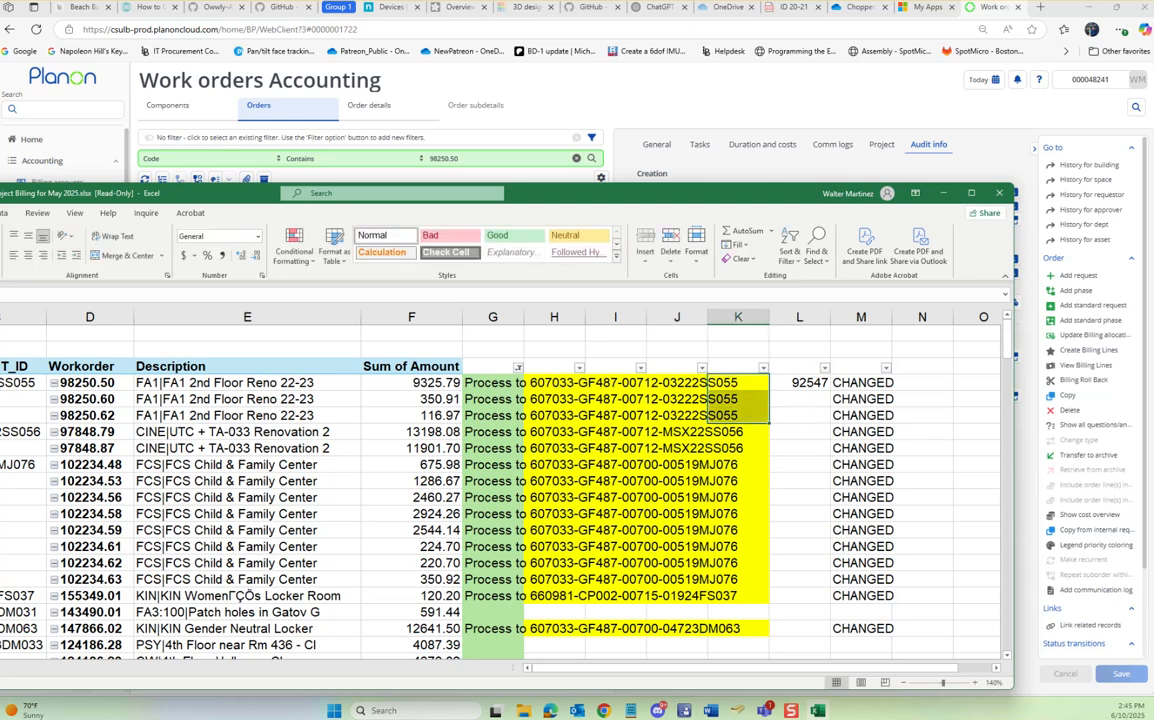
pyautogui.click(799, 399)
pyautogui.click(799, 383)
pyautogui.moveTo(680, 193); pyautogui.dragTo(0, 116)
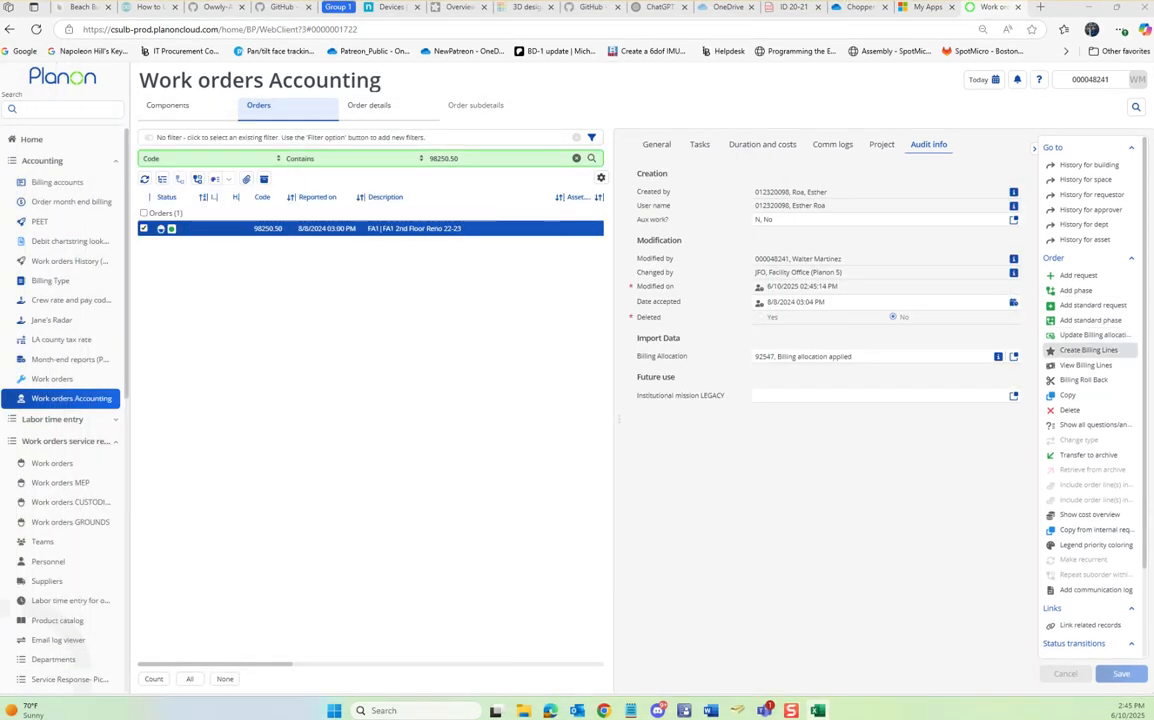
# Create new billing lines for order 98250.50 in Planon and close the result and creation dialogs.
pyautogui.click(1085, 350)
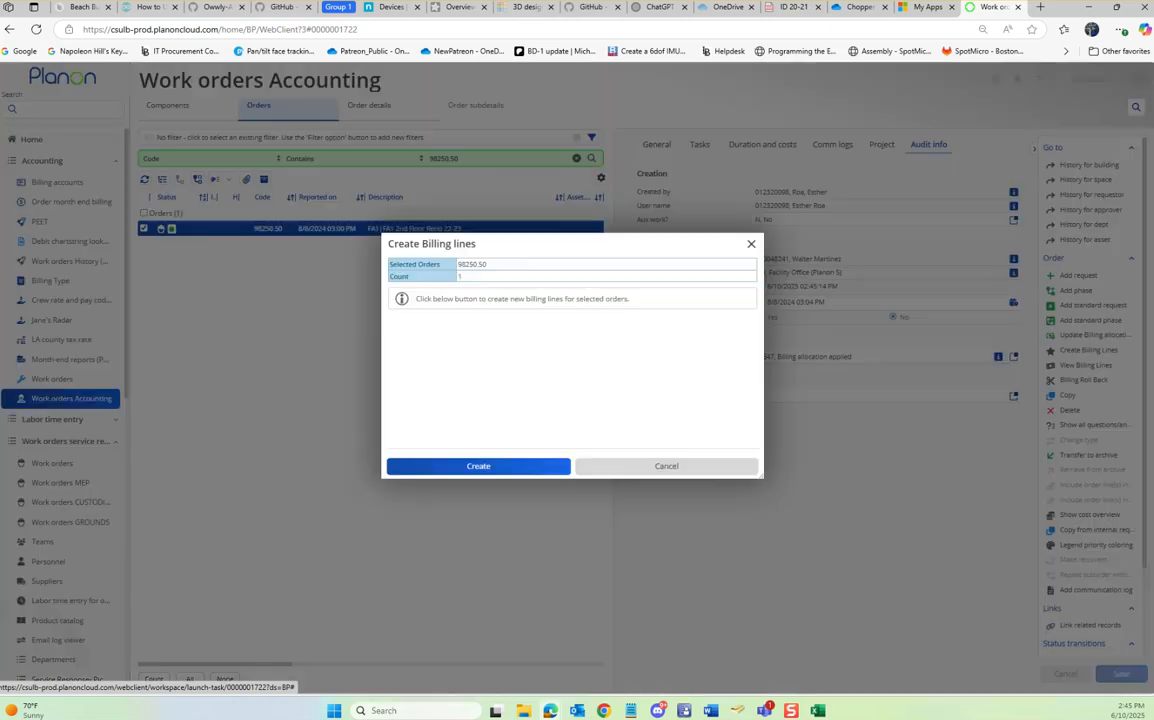
pyautogui.click(478, 466)
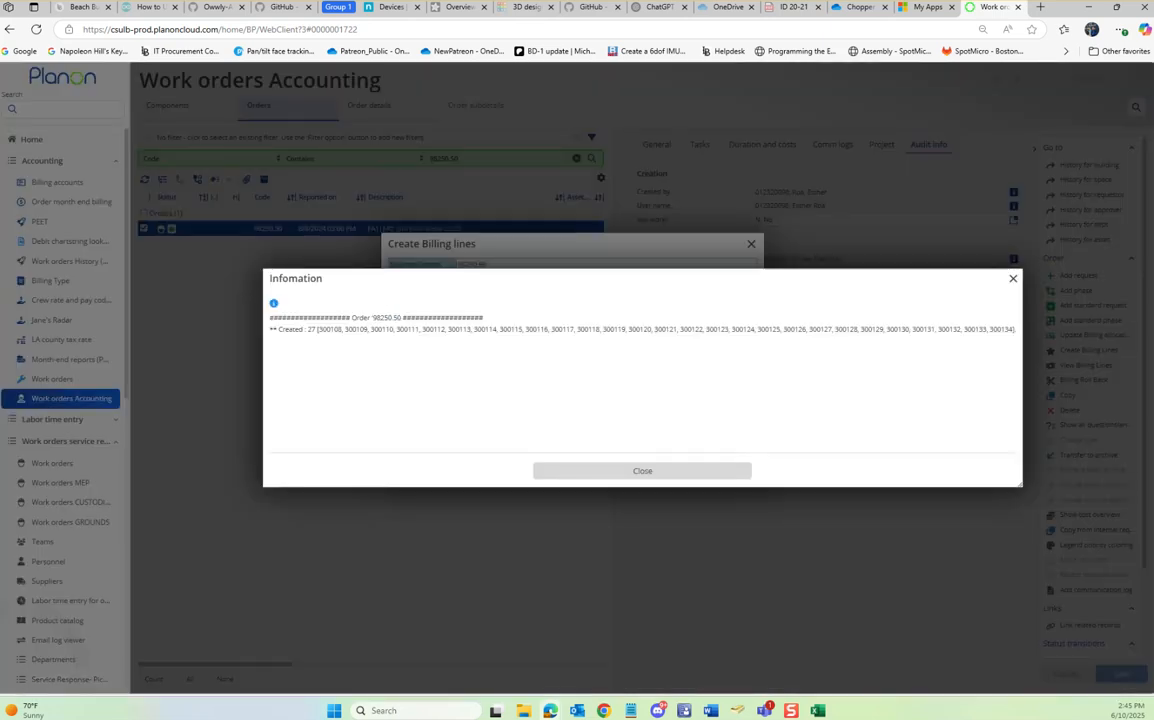
pyautogui.click(642, 471)
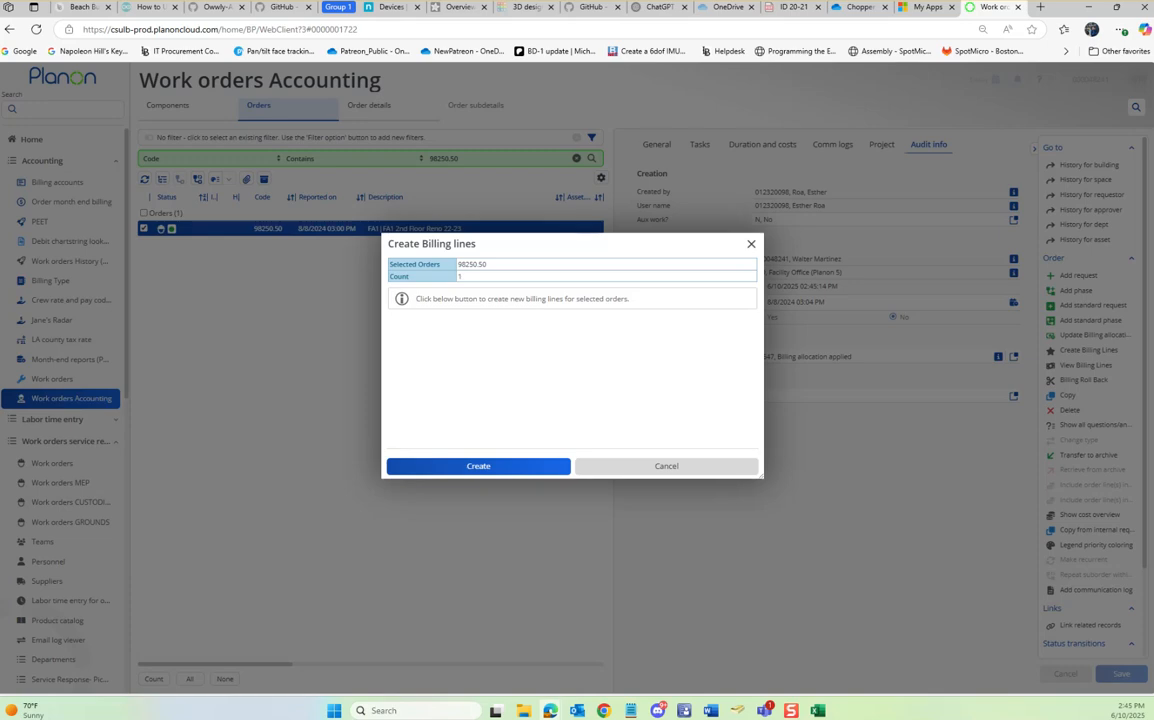
pyautogui.click(751, 244)
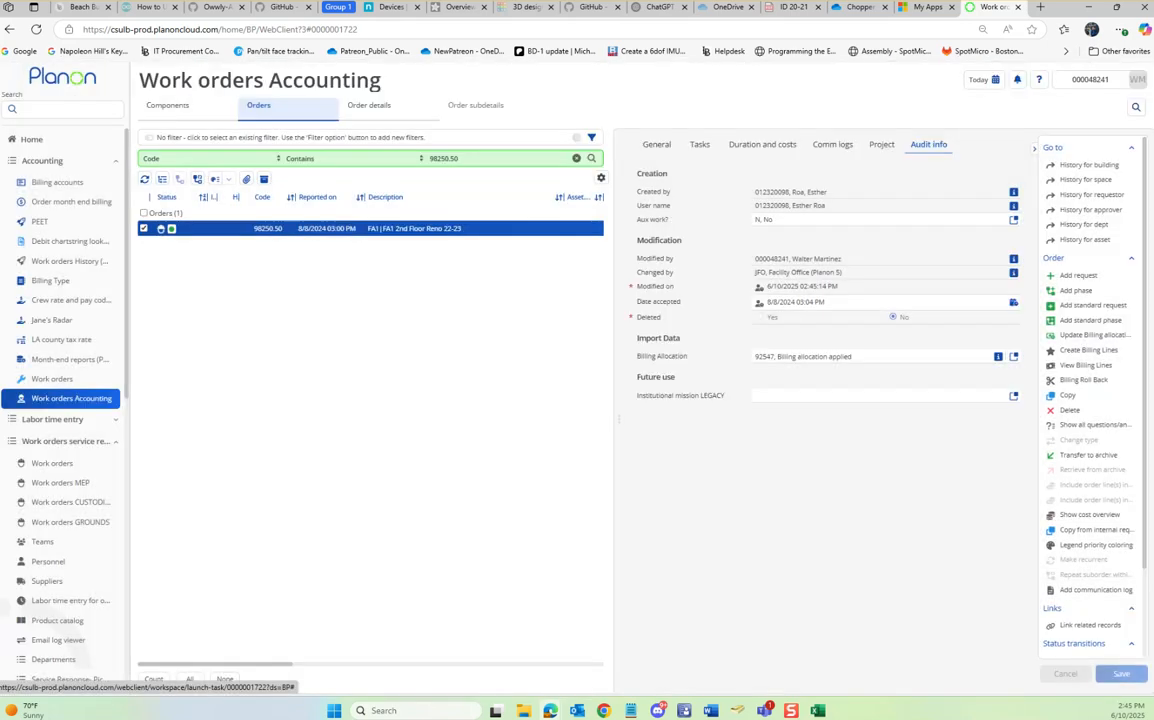
# Select all base billing lines of the order in Order month end billing and change their status to Validated.
pyautogui.click(71, 202)
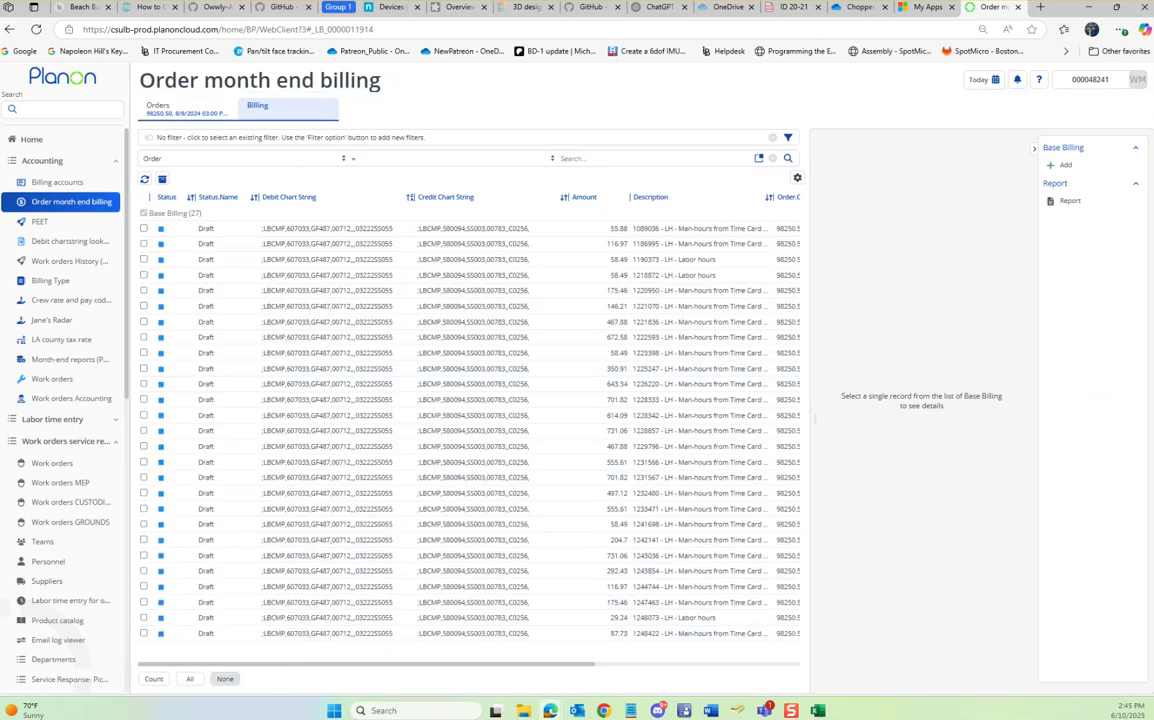
pyautogui.click(189, 679)
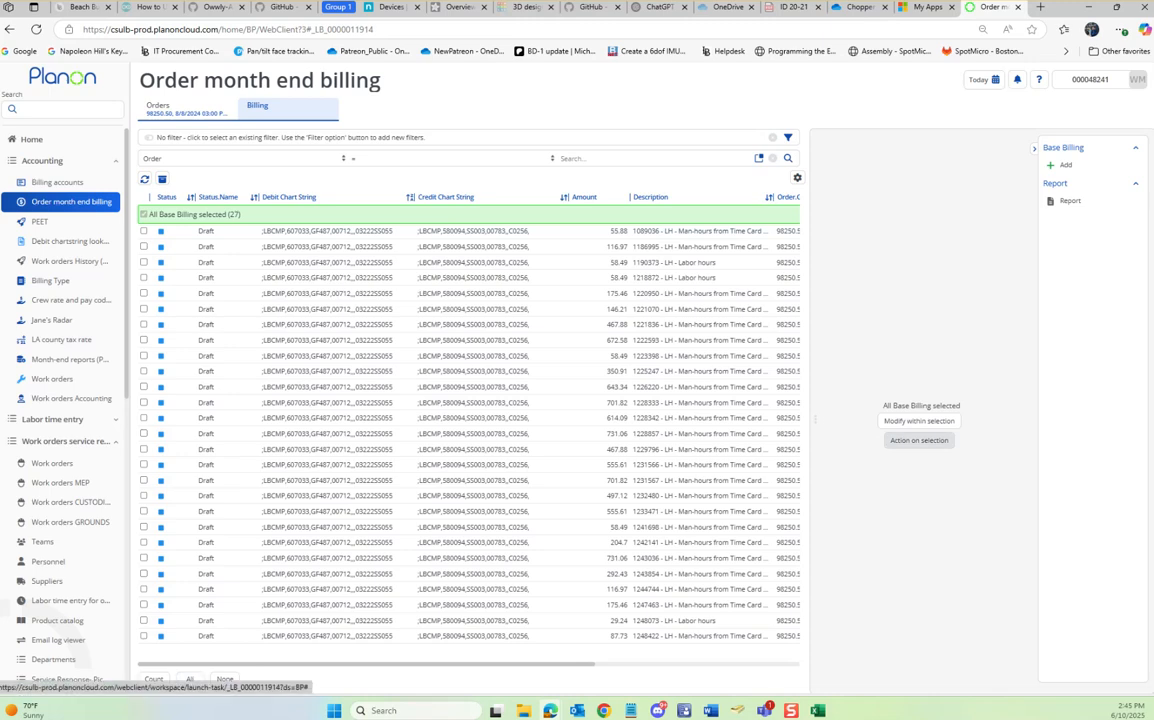
pyautogui.click(919, 440)
pyautogui.scroll(-3, 597, 300)
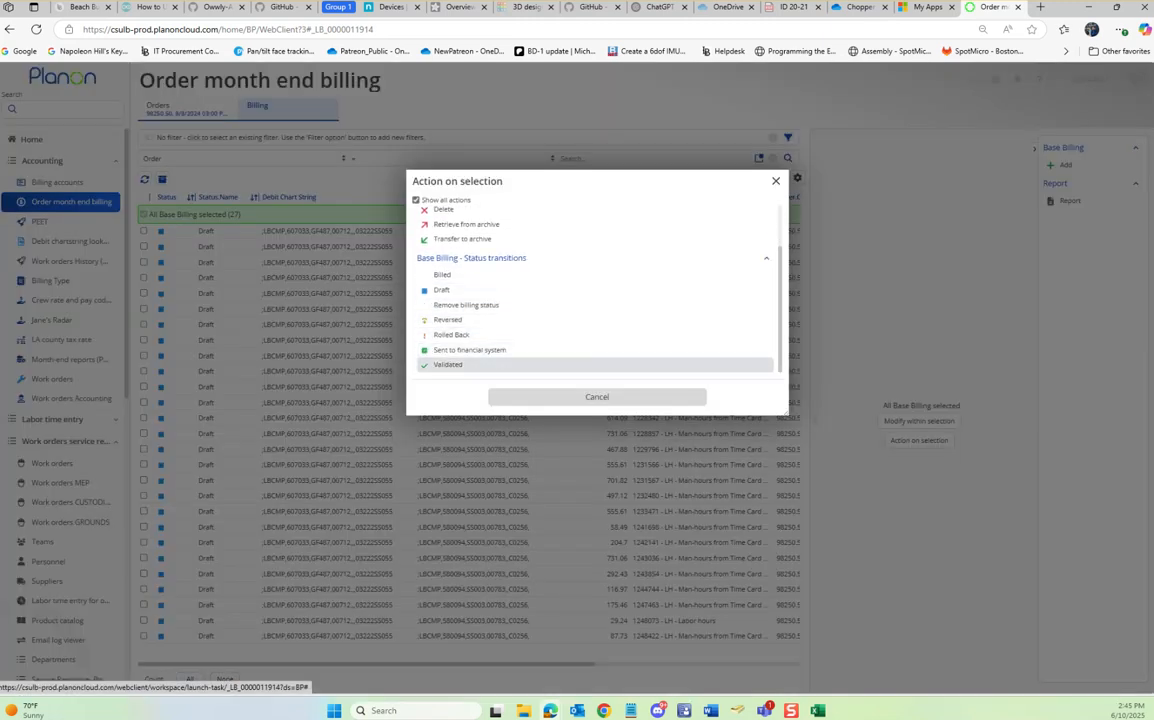
pyautogui.click(447, 364)
pyautogui.click(572, 442)
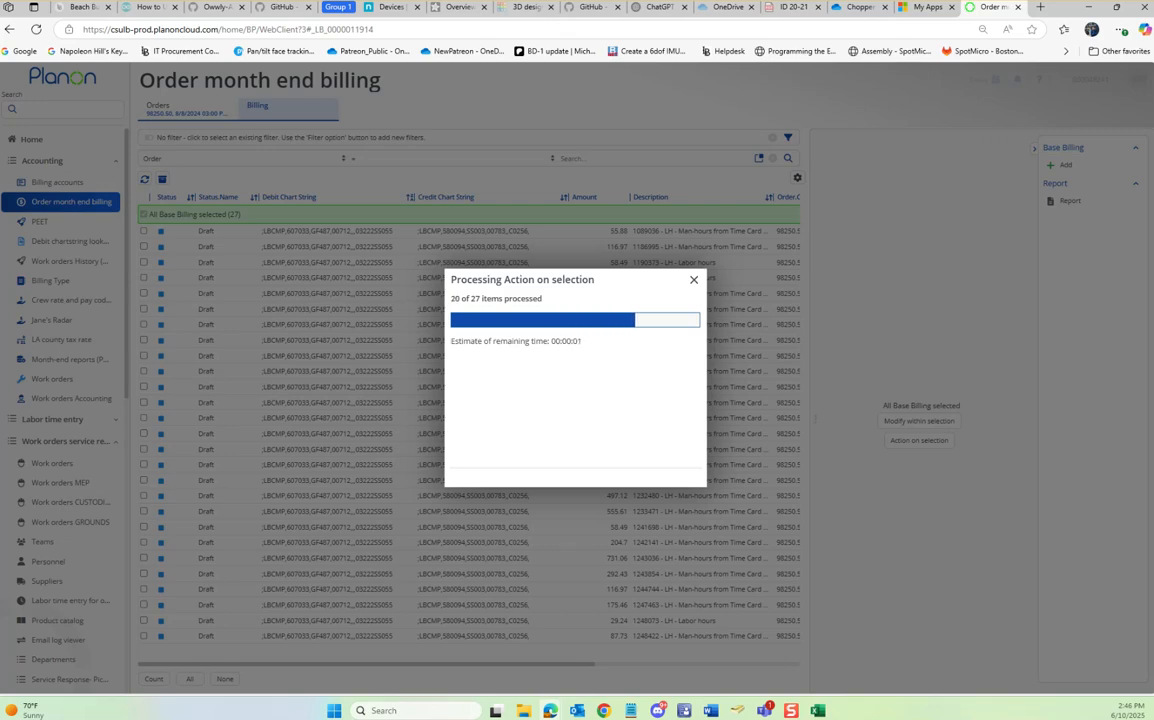
pyautogui.click(575, 466)
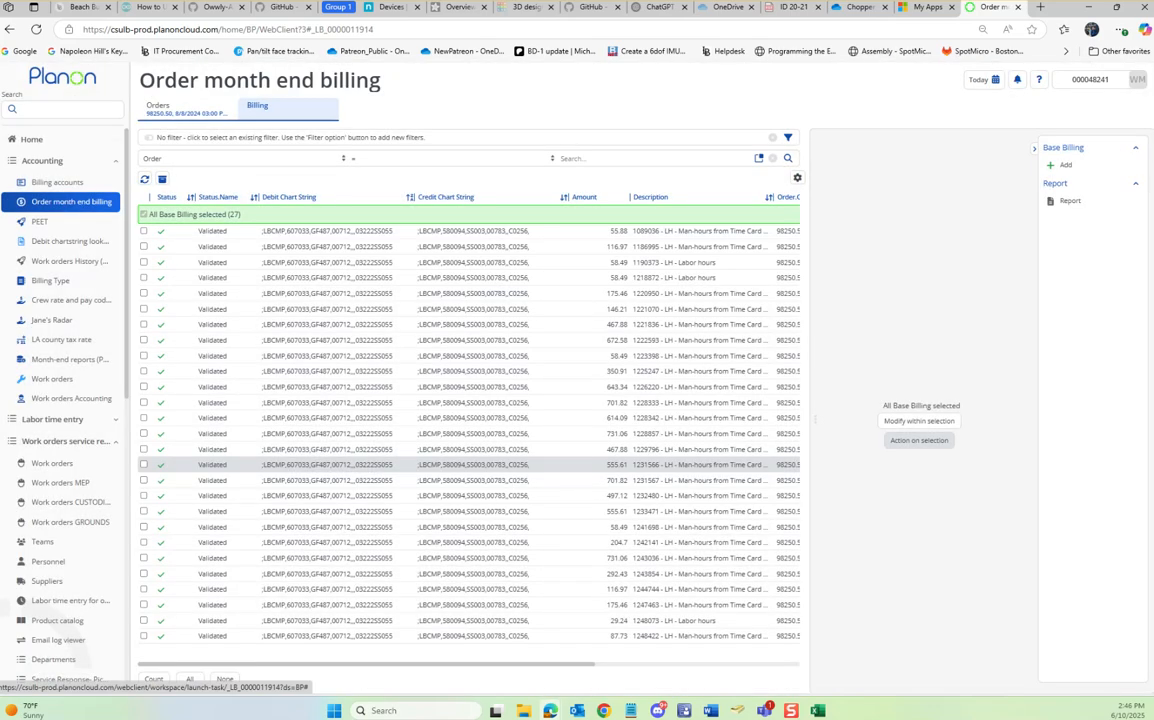
# Change the status of all selected base billing lines to Sent to financial system and close the result dialog.
pyautogui.click(919, 440)
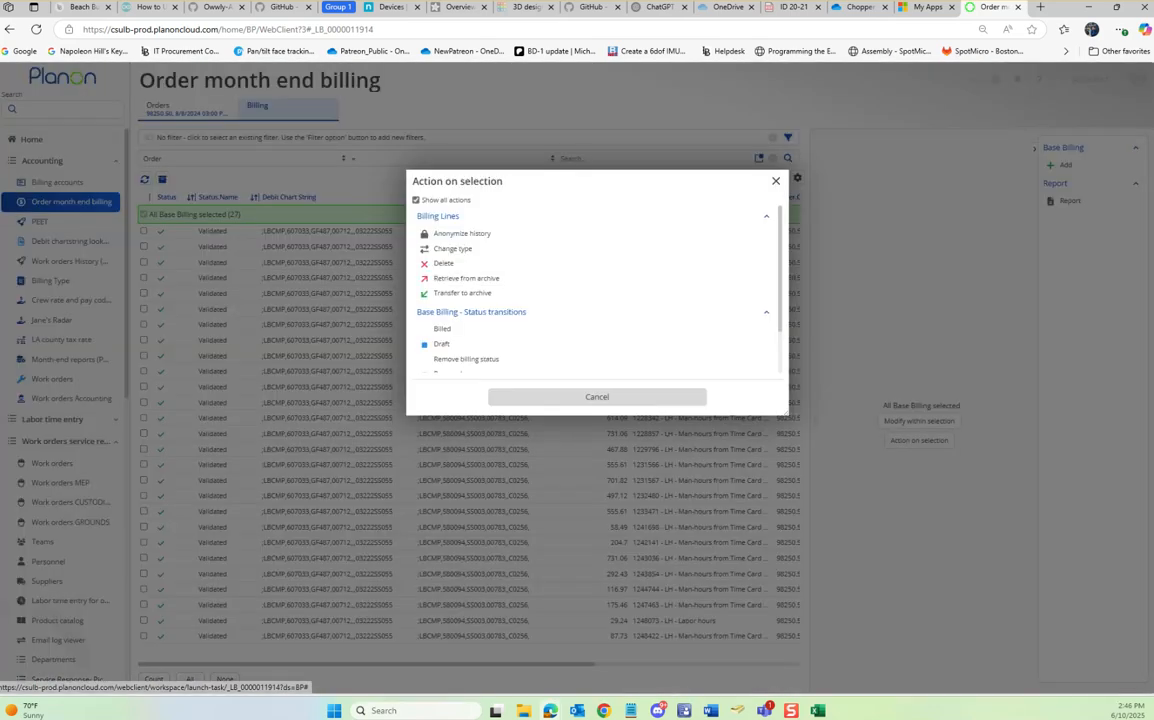
pyautogui.scroll(-2, 560, 333)
pyautogui.click(470, 350)
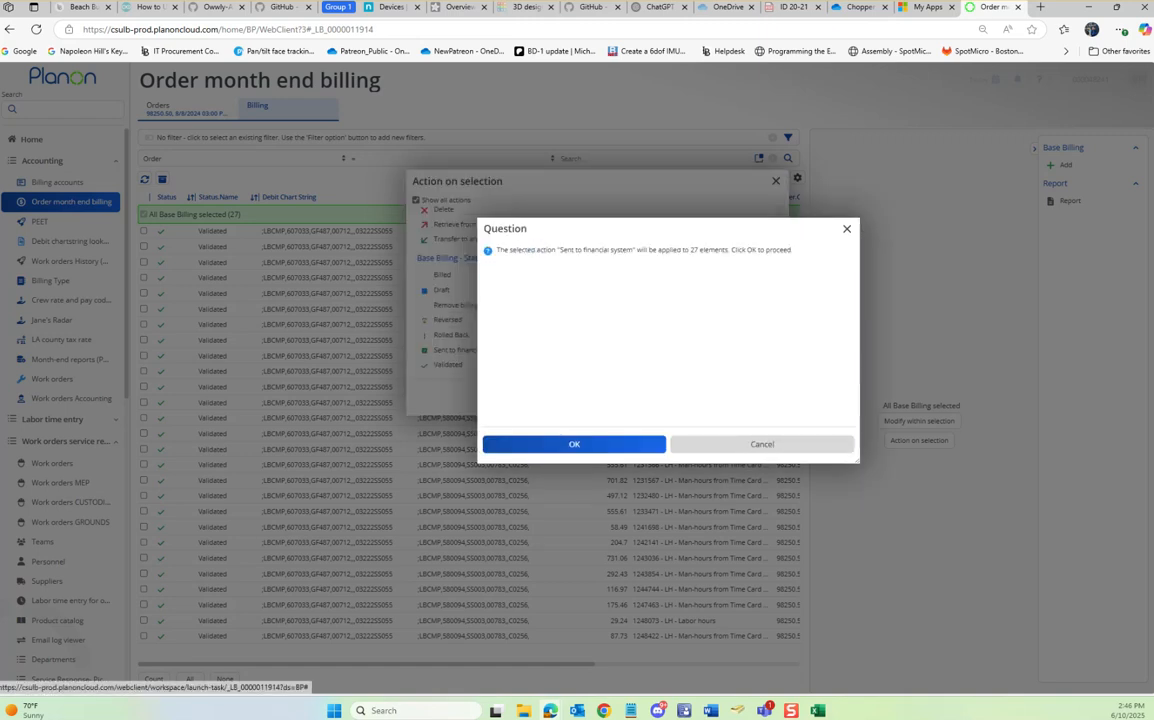
pyautogui.click(570, 440)
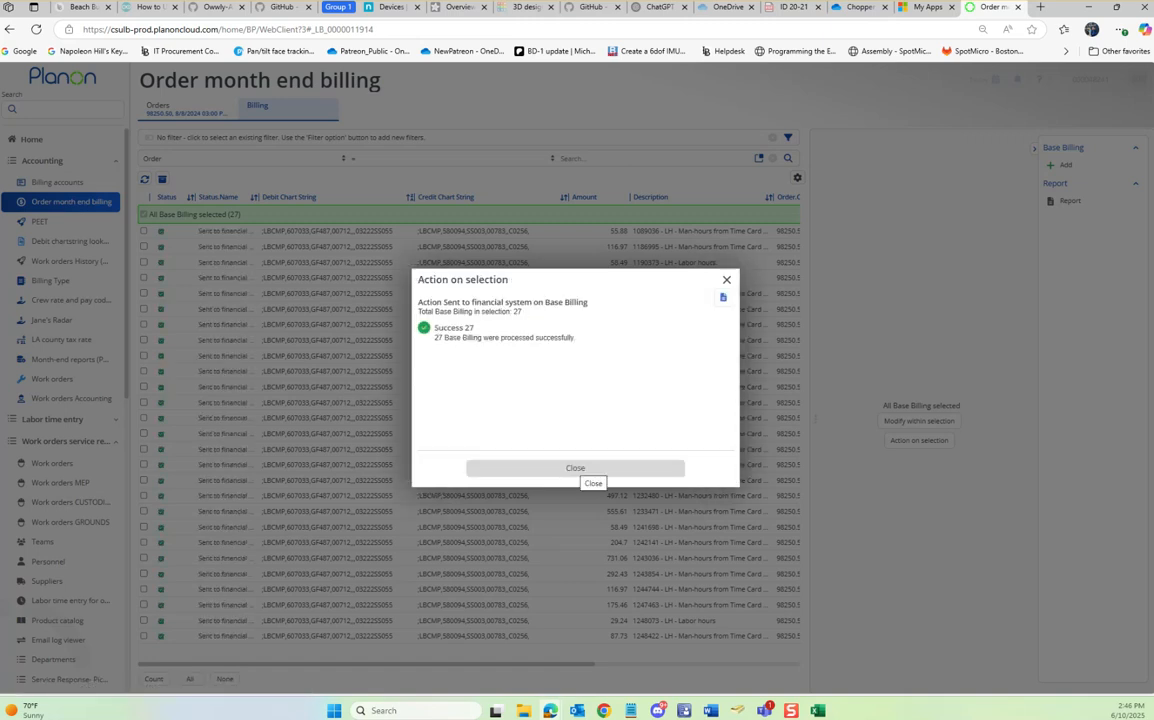
pyautogui.click(578, 469)
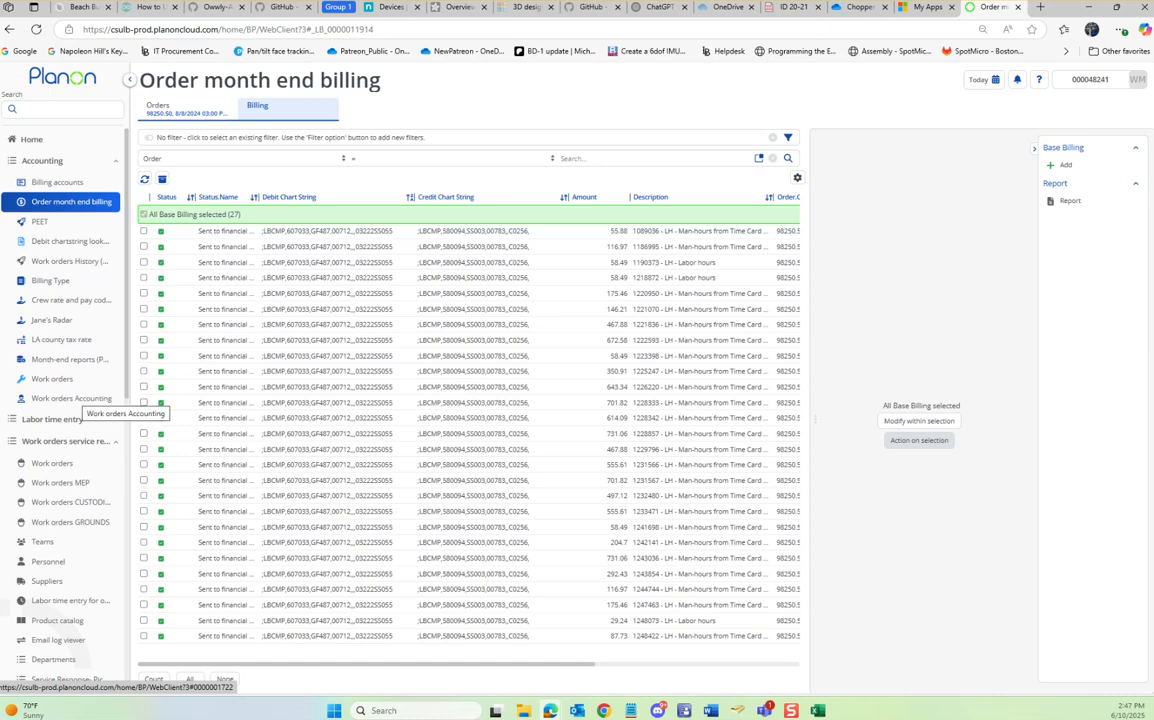
# Return to Work orders Accounting, reselect order 98250.50, and apply the service response approval status transition.
pyautogui.click(70, 398)
pyautogui.click(71, 202)
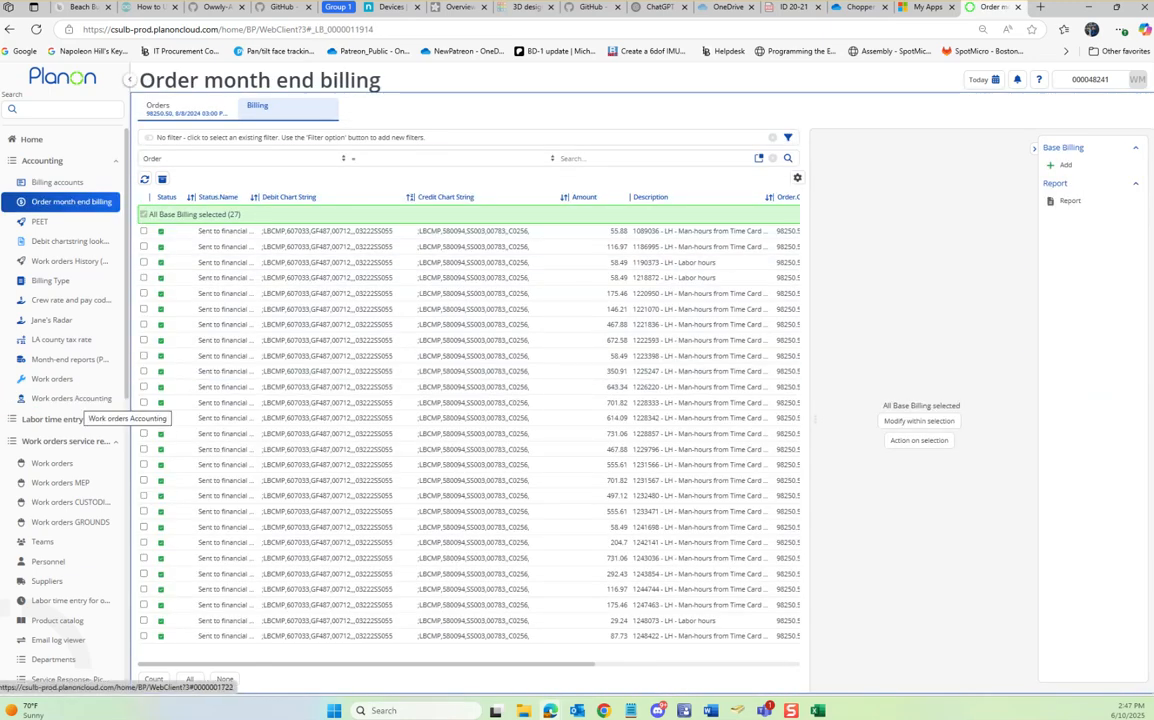
pyautogui.click(70, 398)
pyautogui.click(144, 229)
pyautogui.click(144, 229)
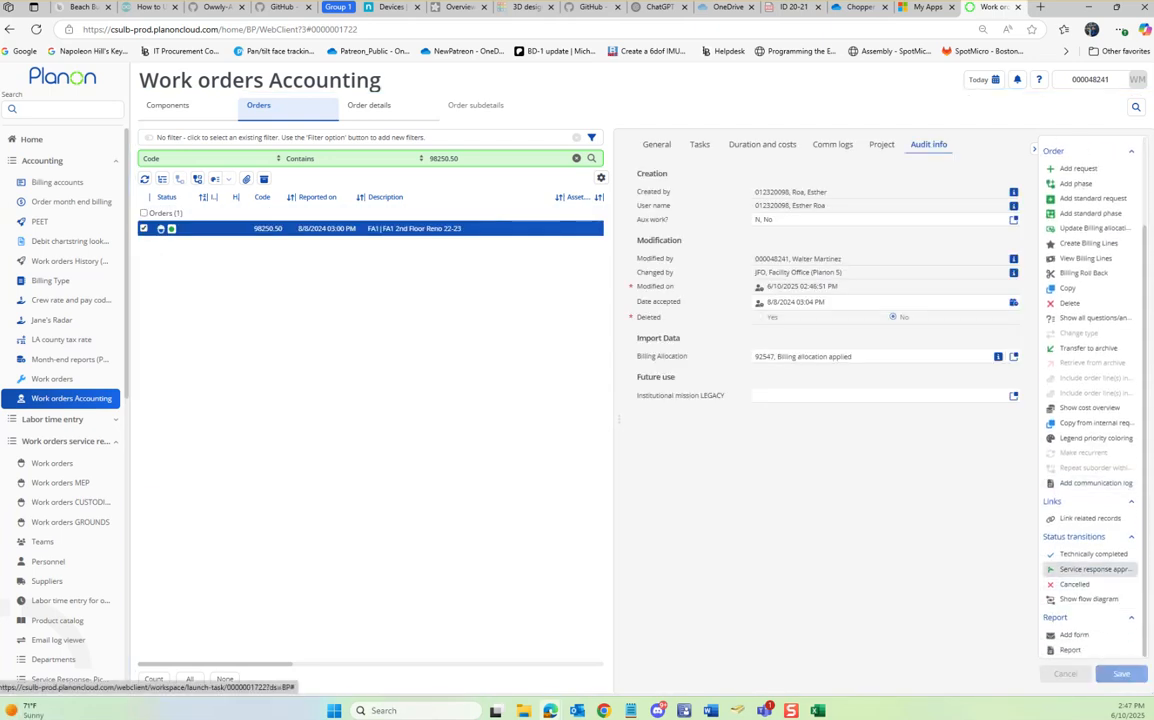
pyautogui.click(1094, 569)
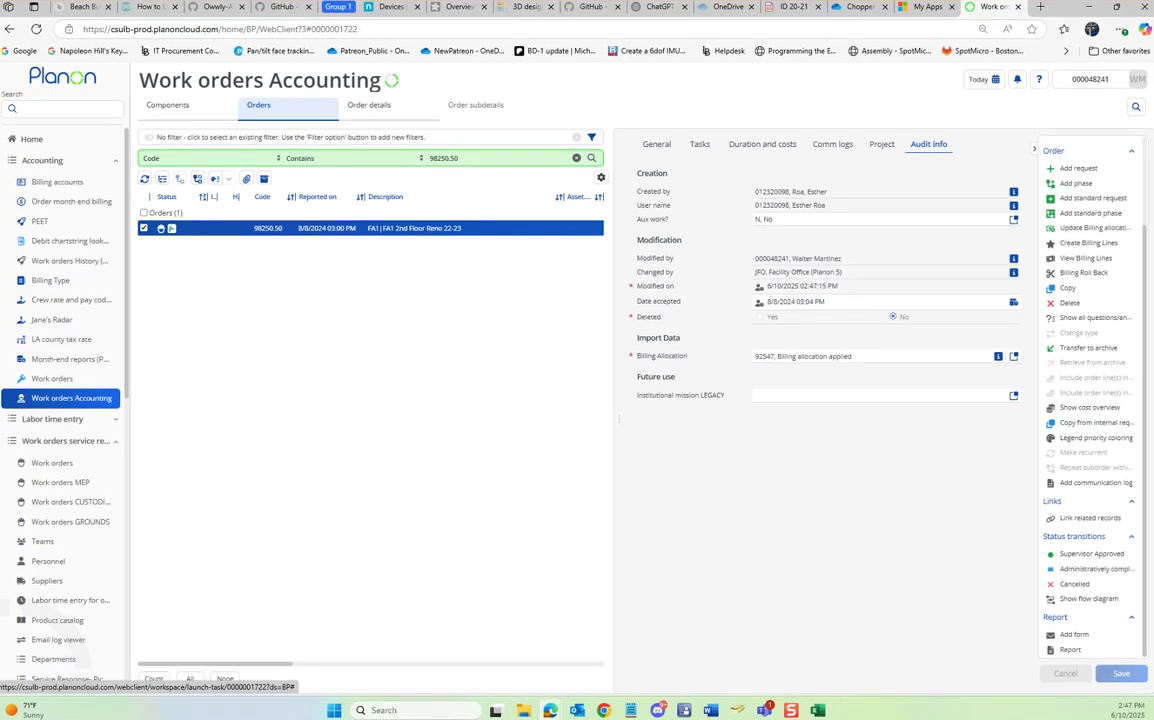
# Bring the billing workbook back into view and examine the recorded allocation number for reuse on the next row with the same chart string.
pyautogui.moveTo(0, 240); pyautogui.dragTo(560, 199)
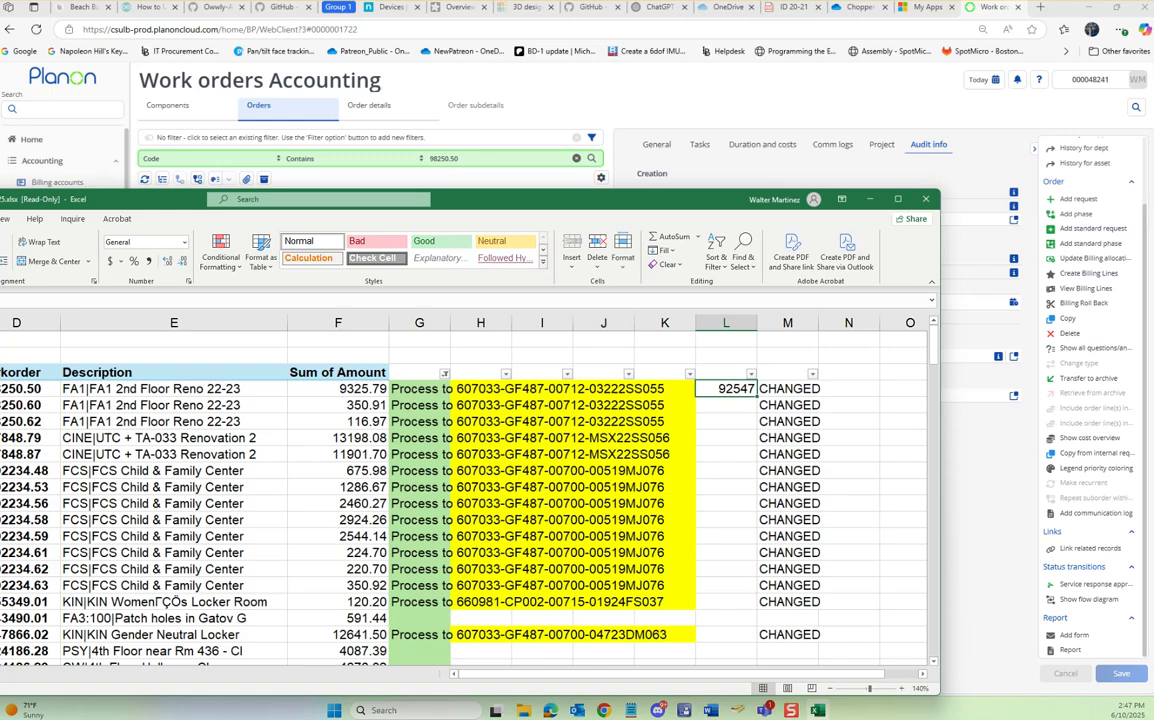
pyautogui.moveTo(560, 199); pyautogui.dragTo(497, 262)
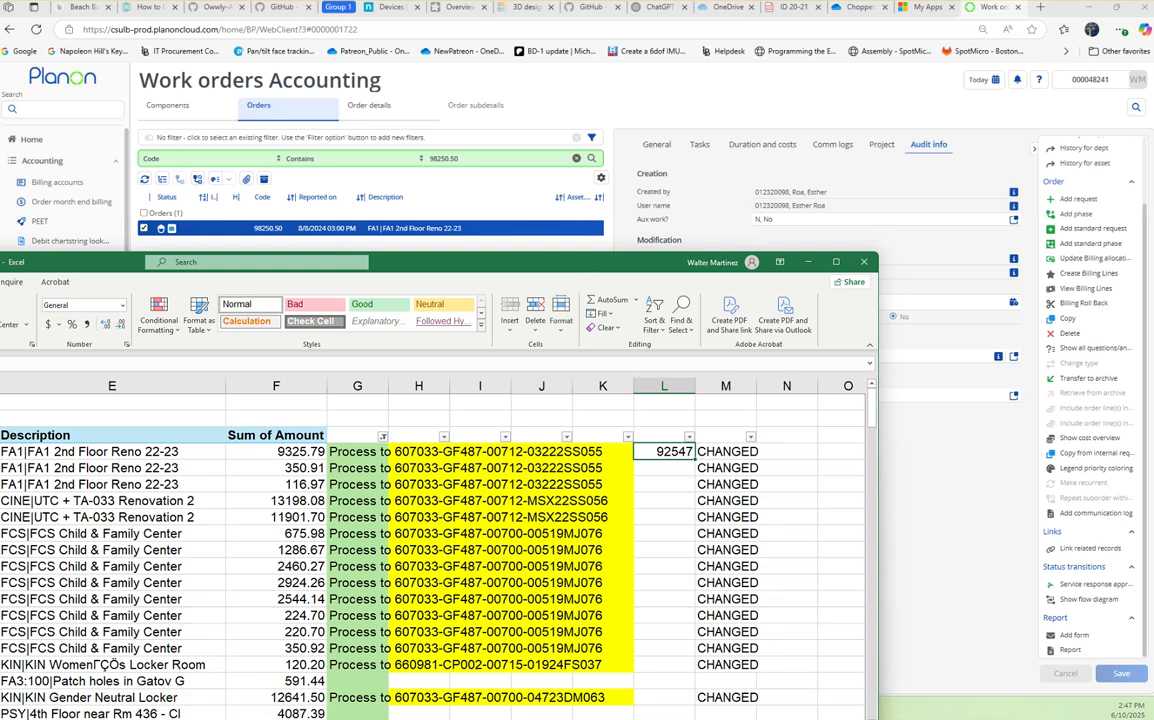
pyautogui.click(541, 468)
pyautogui.click(664, 468)
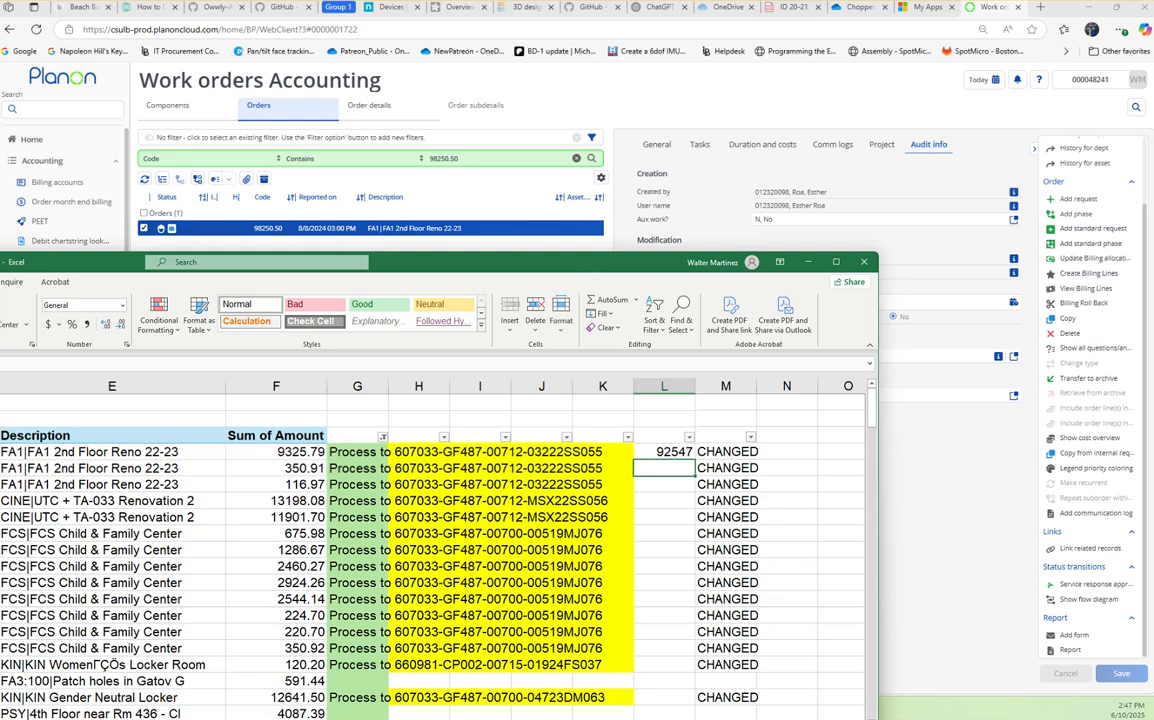
pyautogui.click(664, 452)
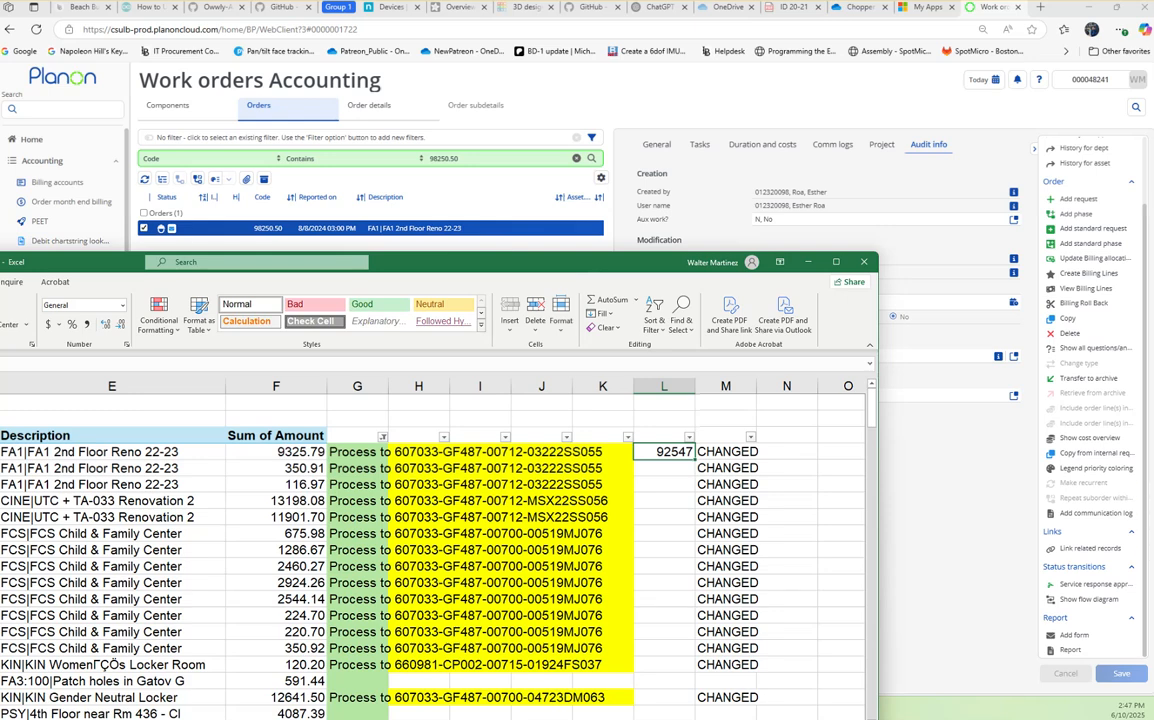
# Look up the next work order, 98250.60, in the billing workbook, then find and select it in Planon's Work orders Accounting.
pyautogui.moveTo(530, 262); pyautogui.dragTo(794, 258)
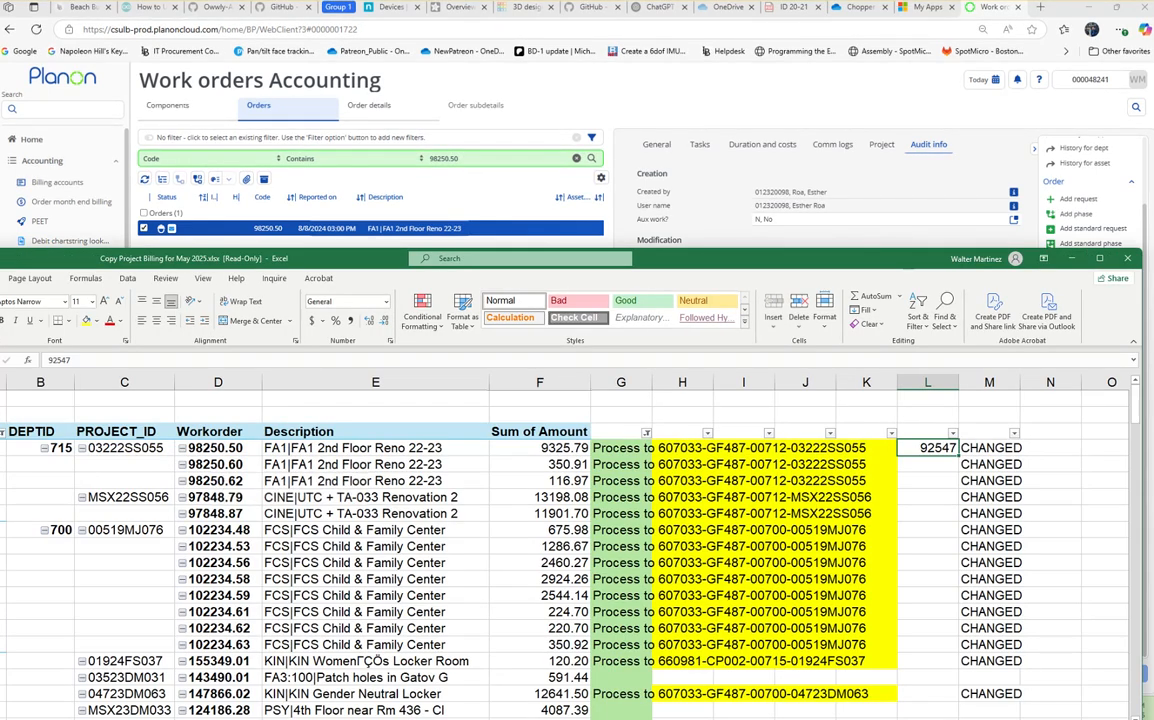
pyautogui.click(216, 465)
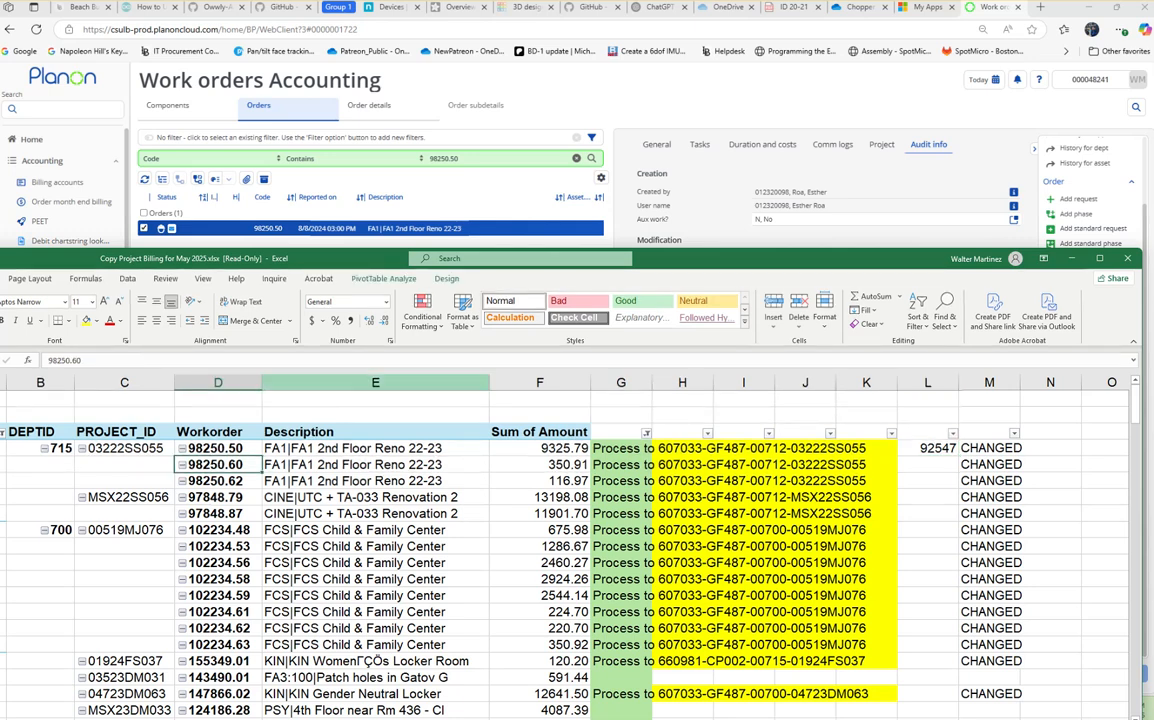
pyautogui.click(458, 158)
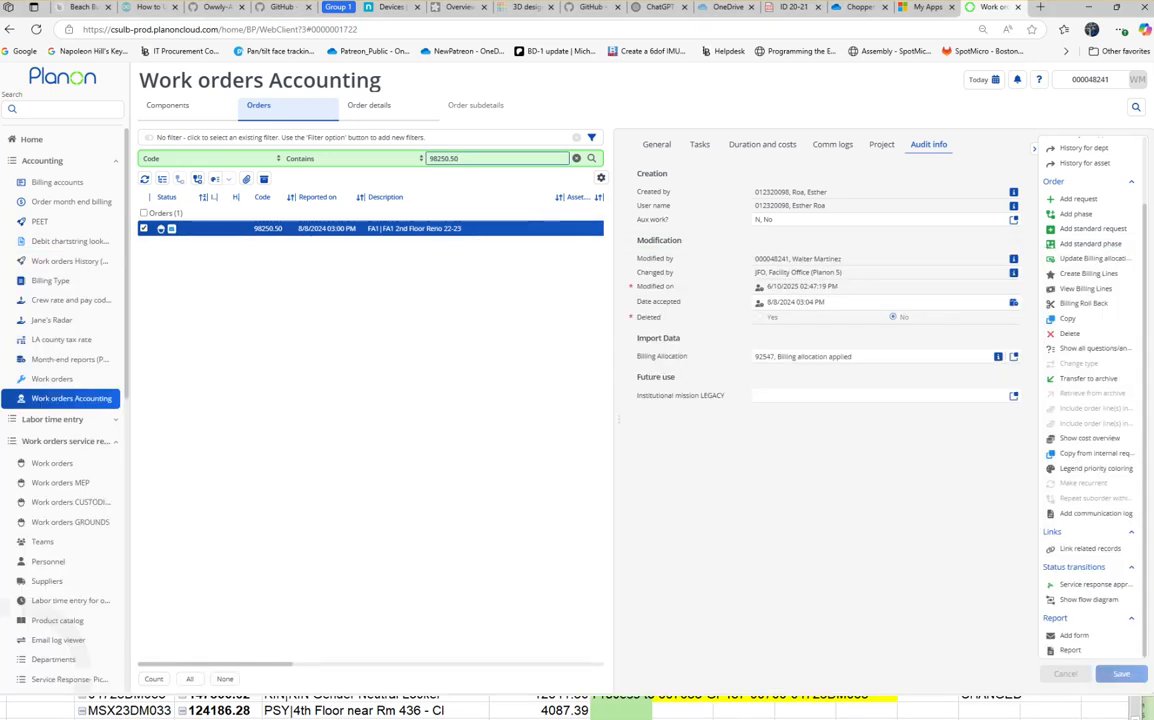
pyautogui.press('BackSpace')
pyautogui.press('BackSpace')
pyautogui.write('60')
pyautogui.press('Return')
pyautogui.click(400, 228)
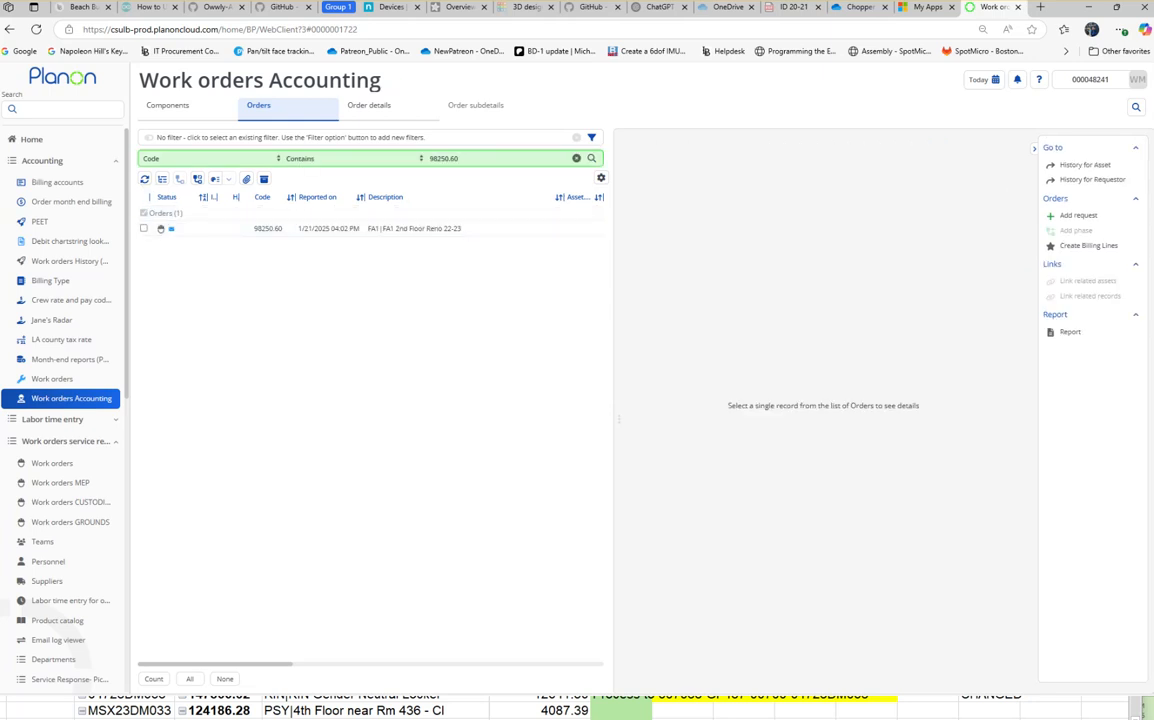
# Apply the service response approval and then the Supervisor Approved status transition to order 98250.60.
pyautogui.scroll(-1, 1090, 400)
pyautogui.click(1095, 584)
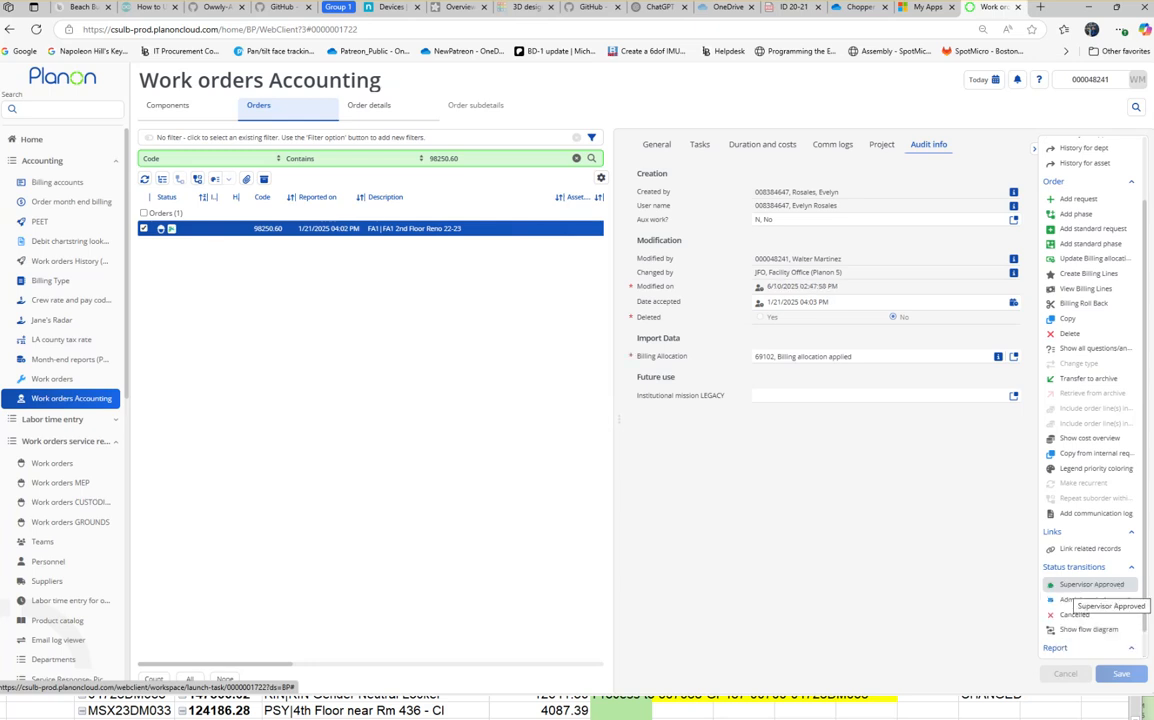
pyautogui.click(1092, 585)
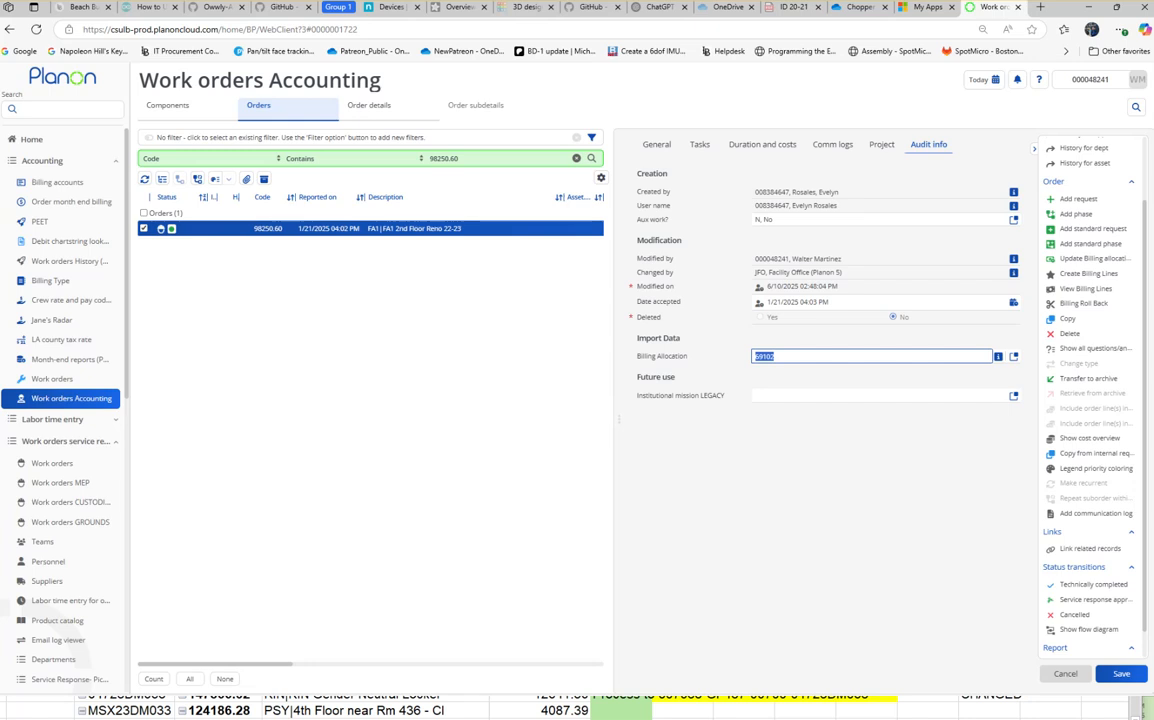
# Set the order's Billing Allocation to 92547, check the number against the billing workbook, and save the order.
pyautogui.click(1121, 674)
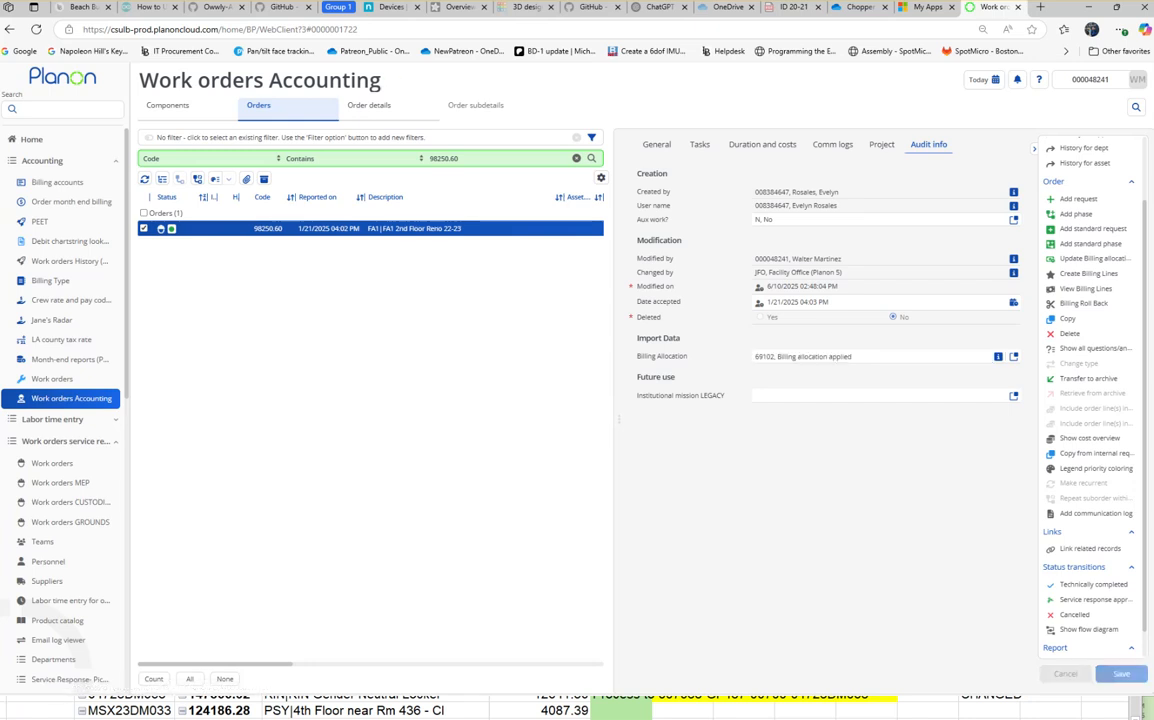
pyautogui.click(870, 357)
pyautogui.press('BackSpace')
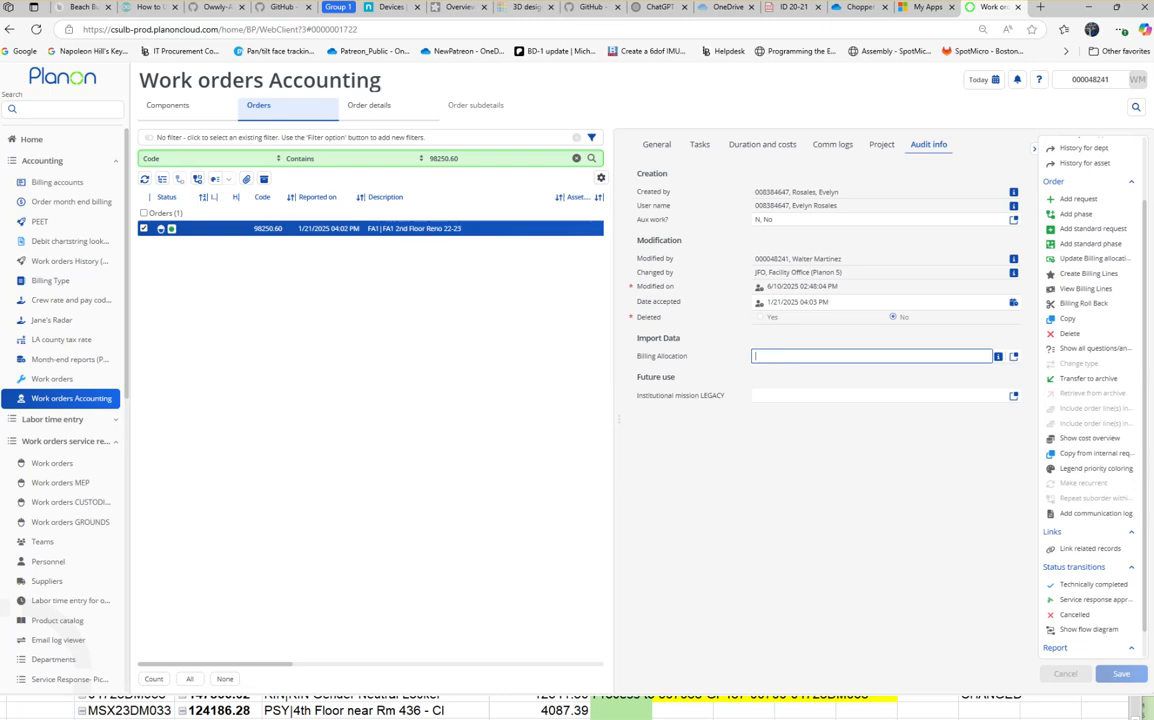
pyautogui.write('92547')
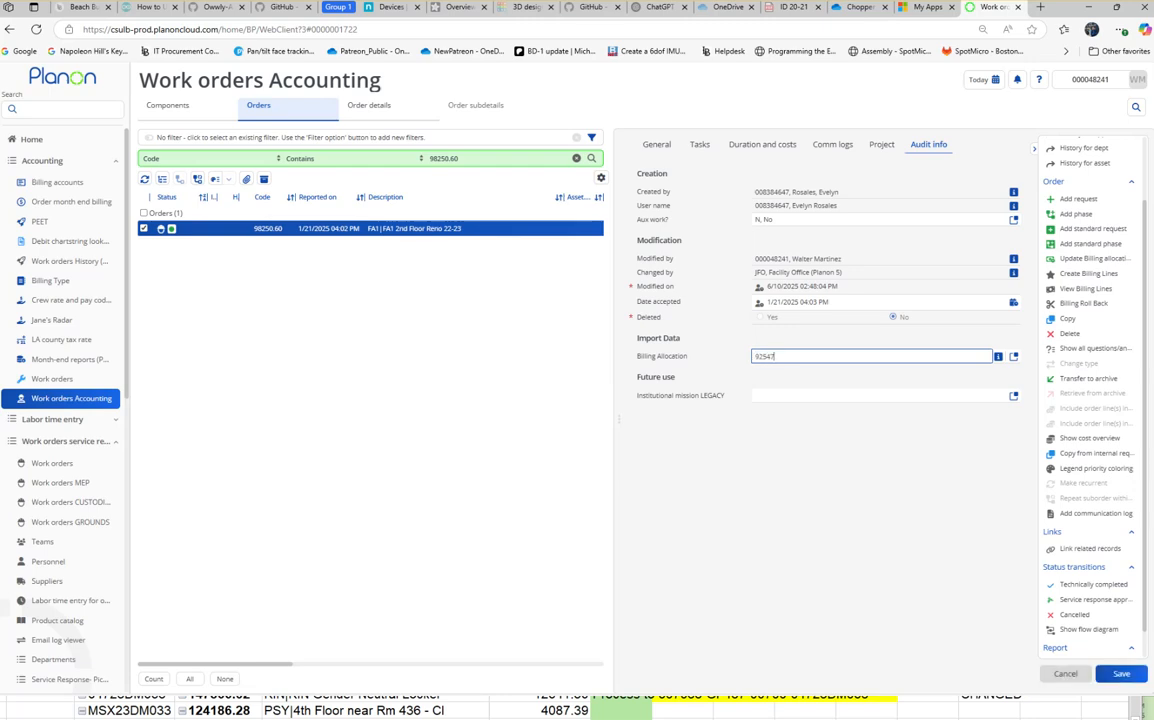
pyautogui.click(1121, 674)
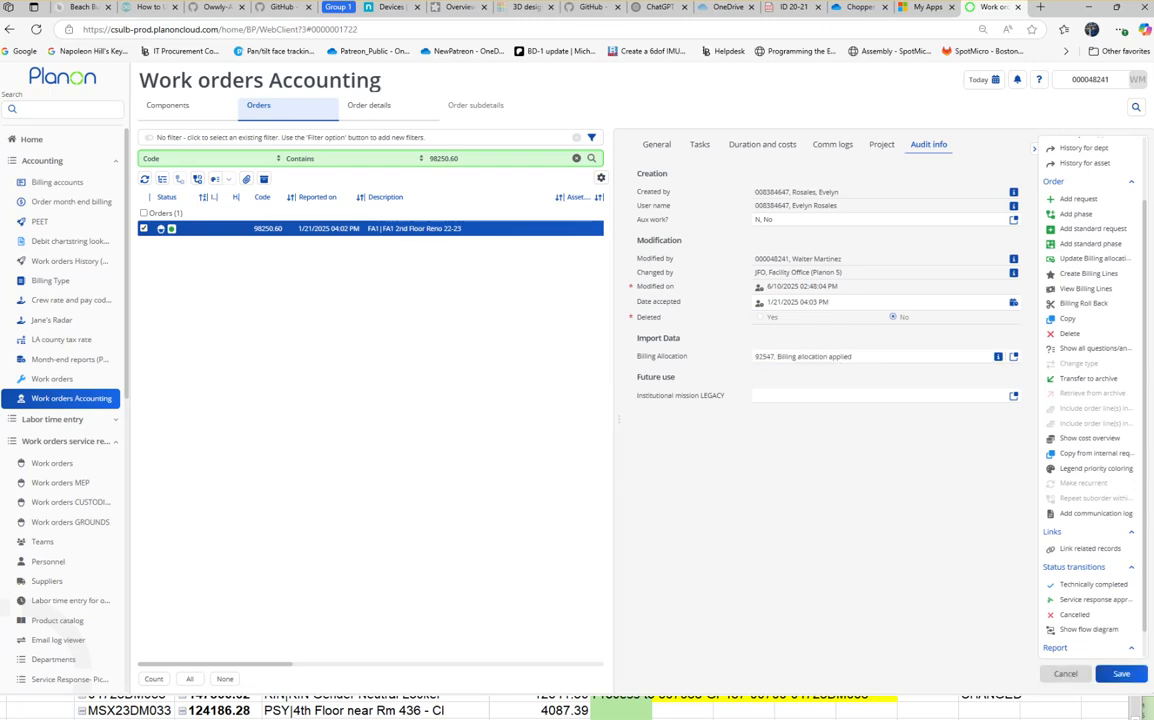
pyautogui.hotkey('alt', 'Tab')
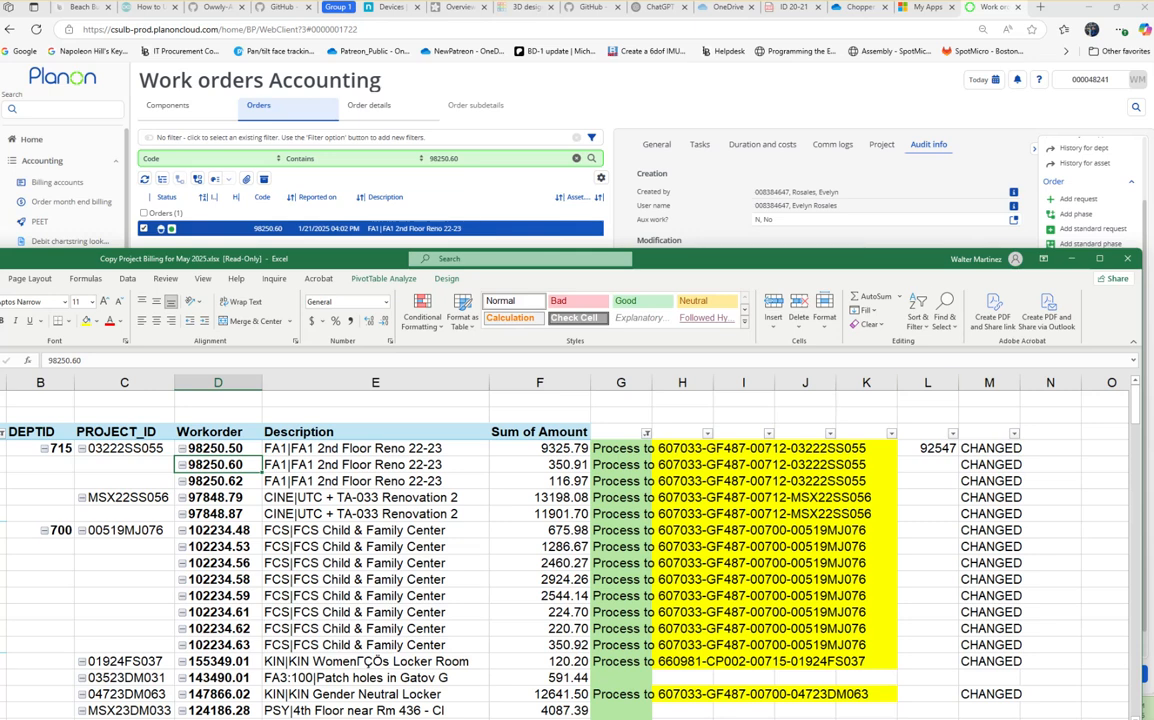
pyautogui.hotkey('alt', 'Tab')
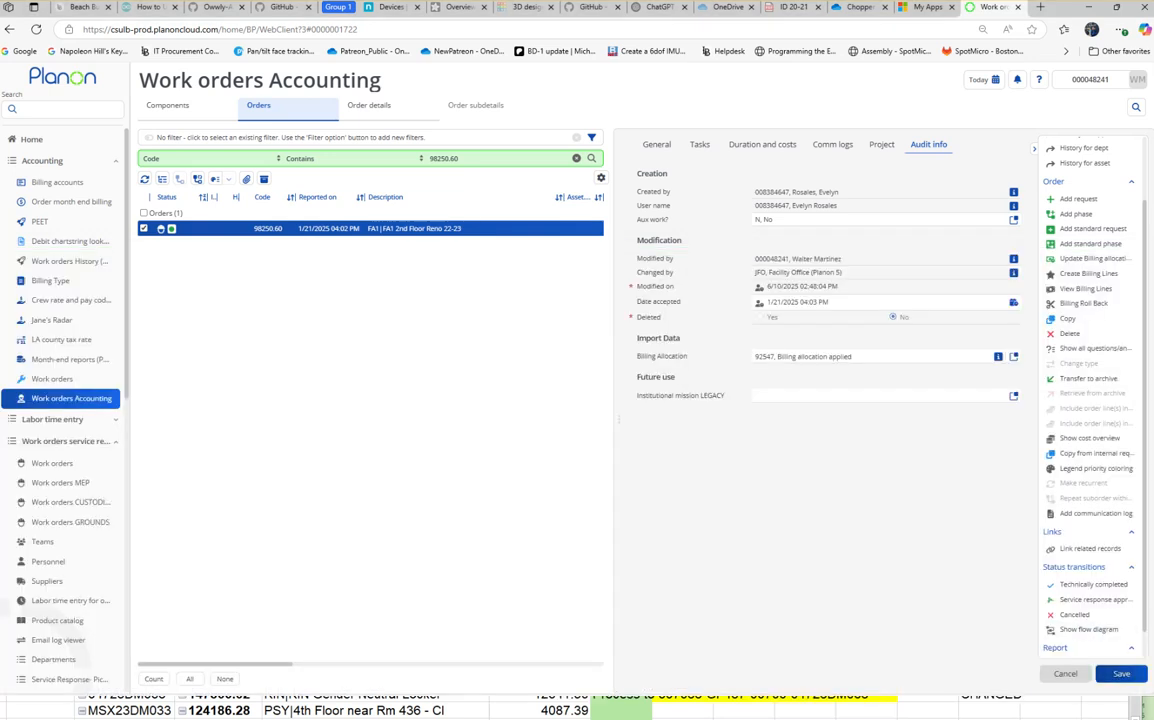
pyautogui.click(1121, 674)
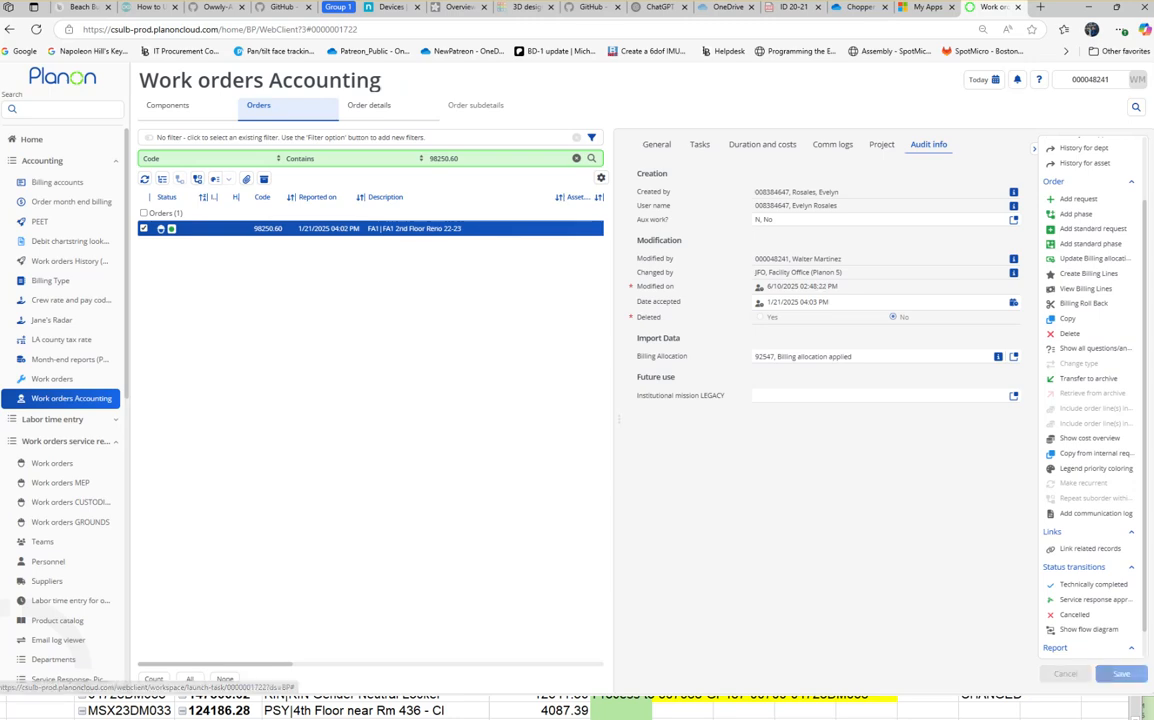
# Find order 98250.60 by its code in Order month end billing and select it.
pyautogui.click(71, 201)
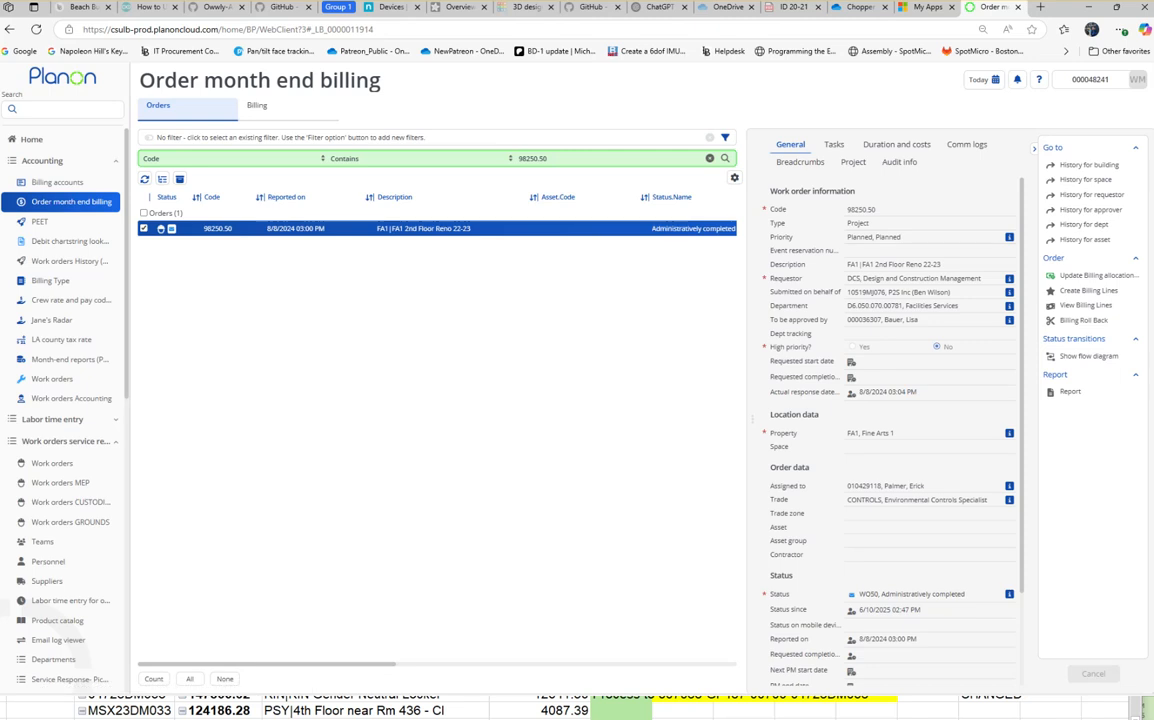
pyautogui.click(558, 158)
pyautogui.press('BackSpace')
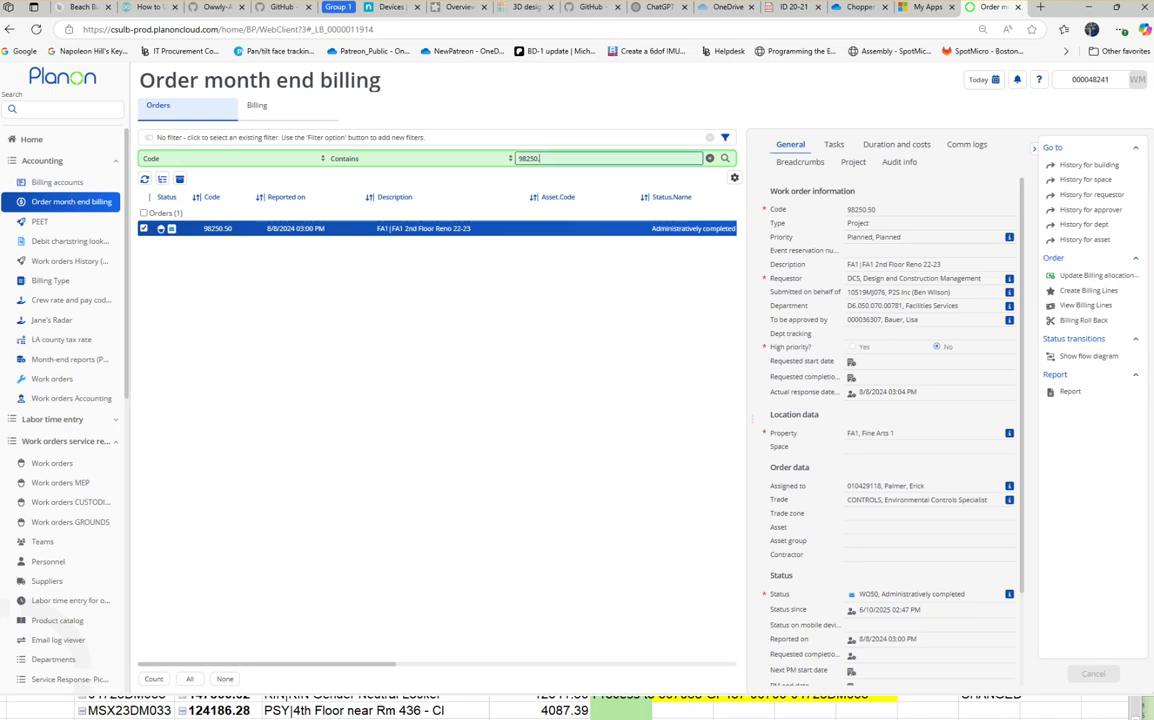
pyautogui.write('60')
pyautogui.press('Return')
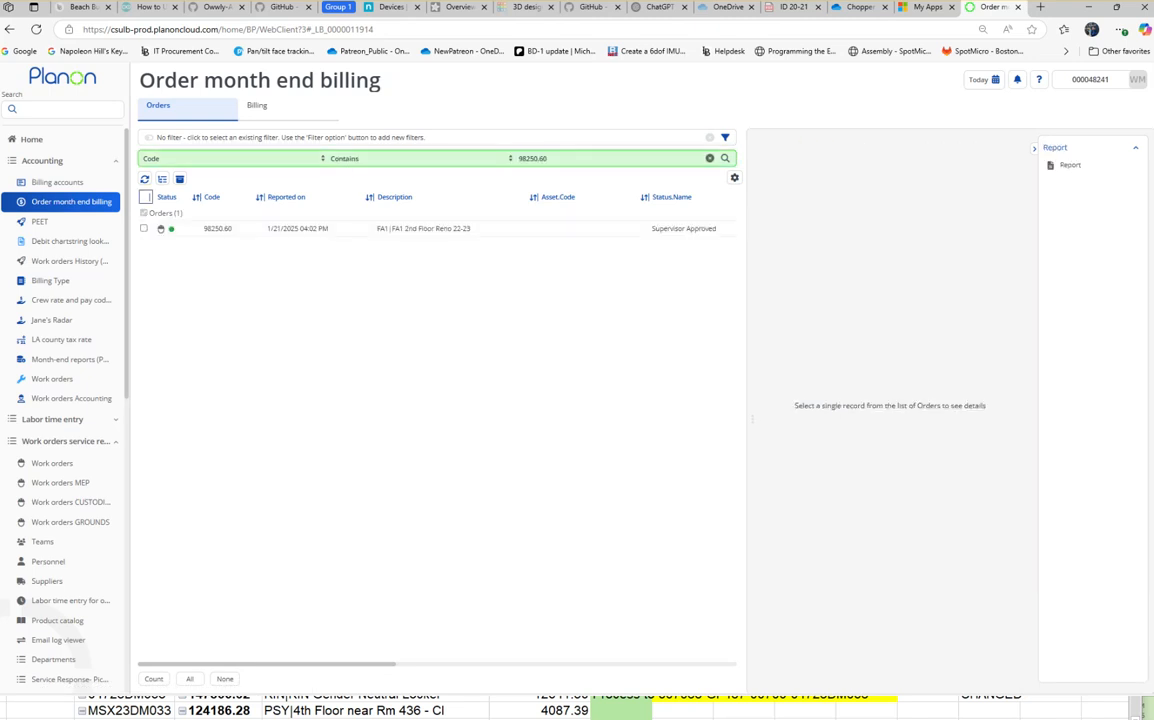
pyautogui.click(232, 229)
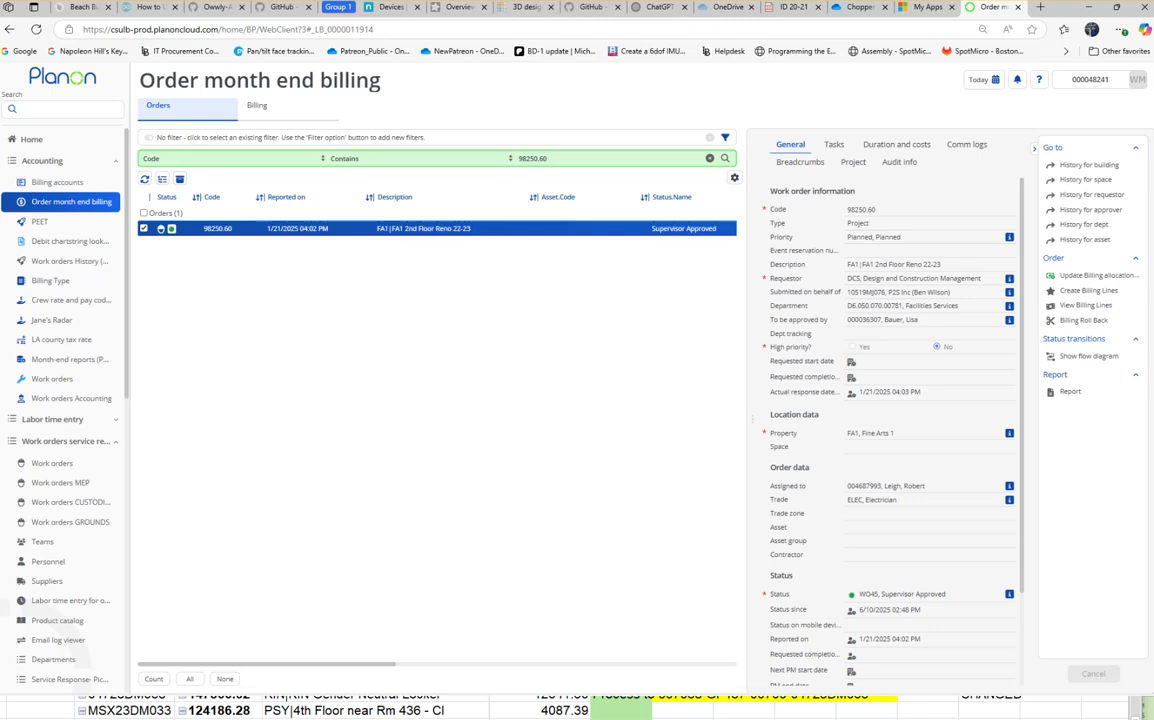
# Delete all base billing lines of order 98250.60 and close the result dialog.
pyautogui.click(258, 106)
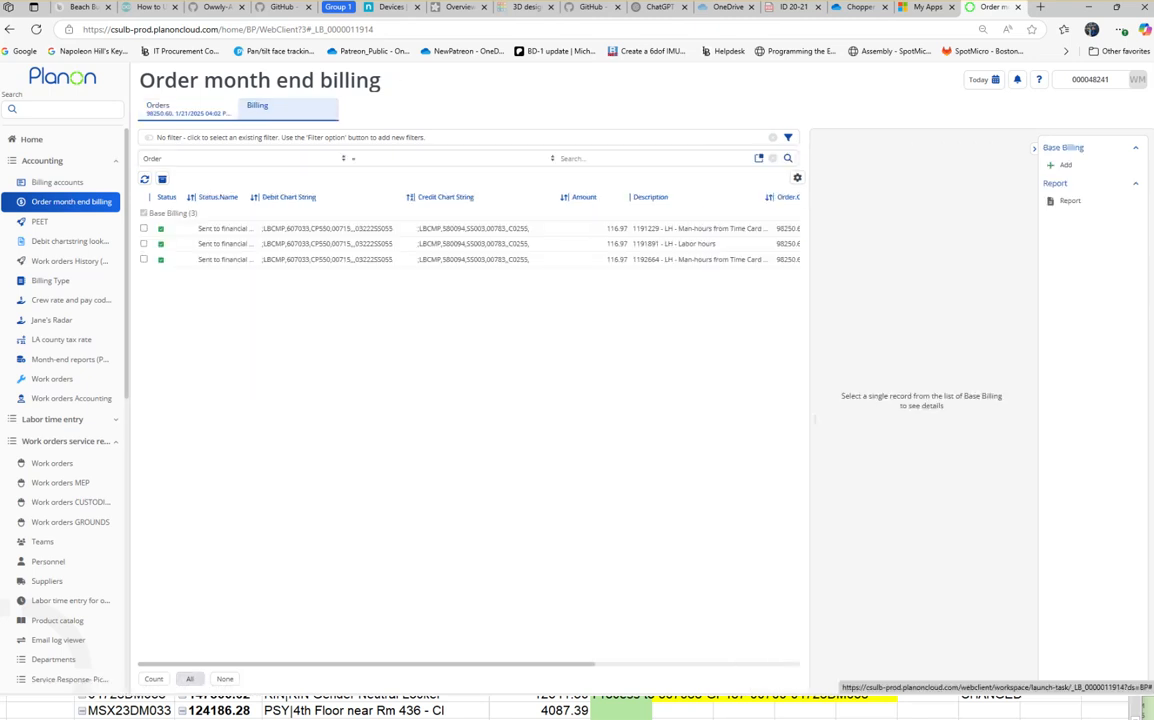
pyautogui.click(170, 213)
pyautogui.click(919, 440)
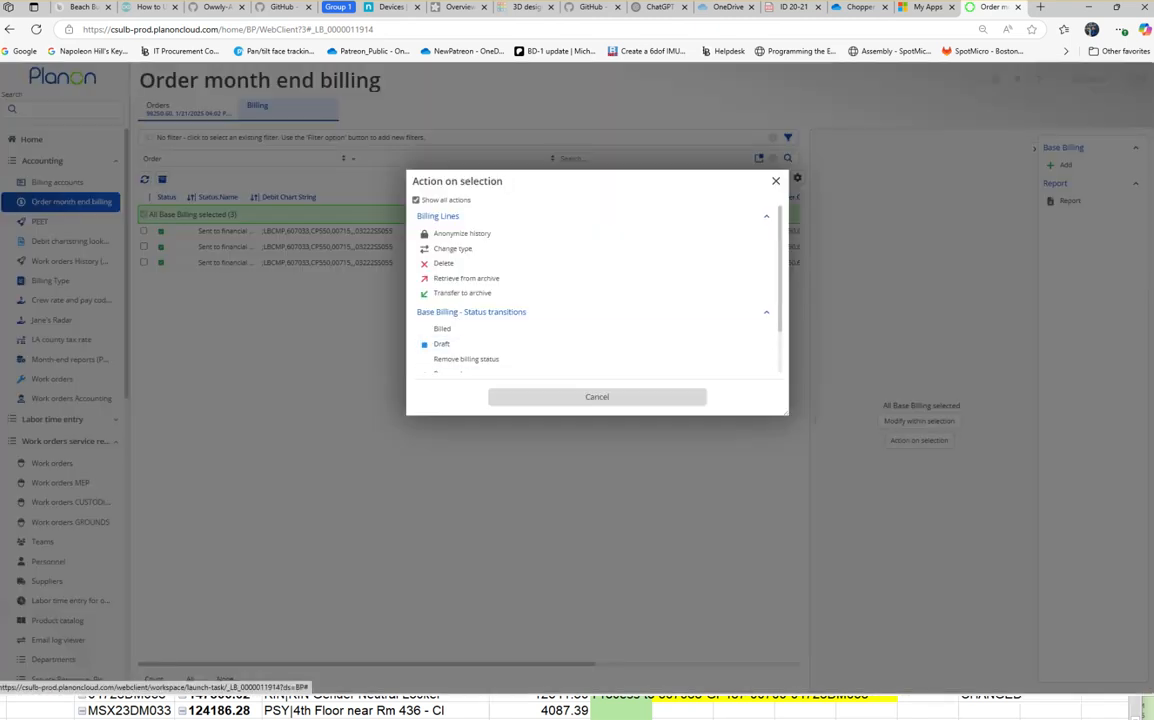
pyautogui.click(443, 263)
pyautogui.click(574, 444)
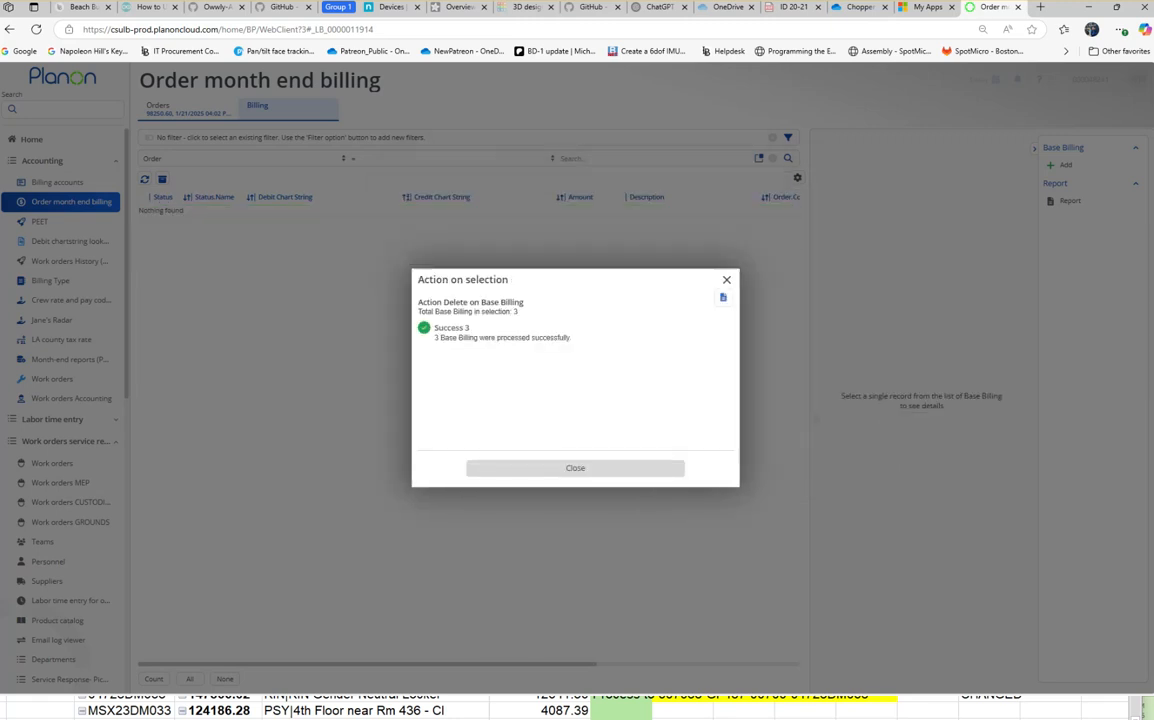
pyautogui.click(575, 468)
# Return to Work orders Accounting, create new billing lines for order 98250.60, and close the dialogs.
pyautogui.click(71, 398)
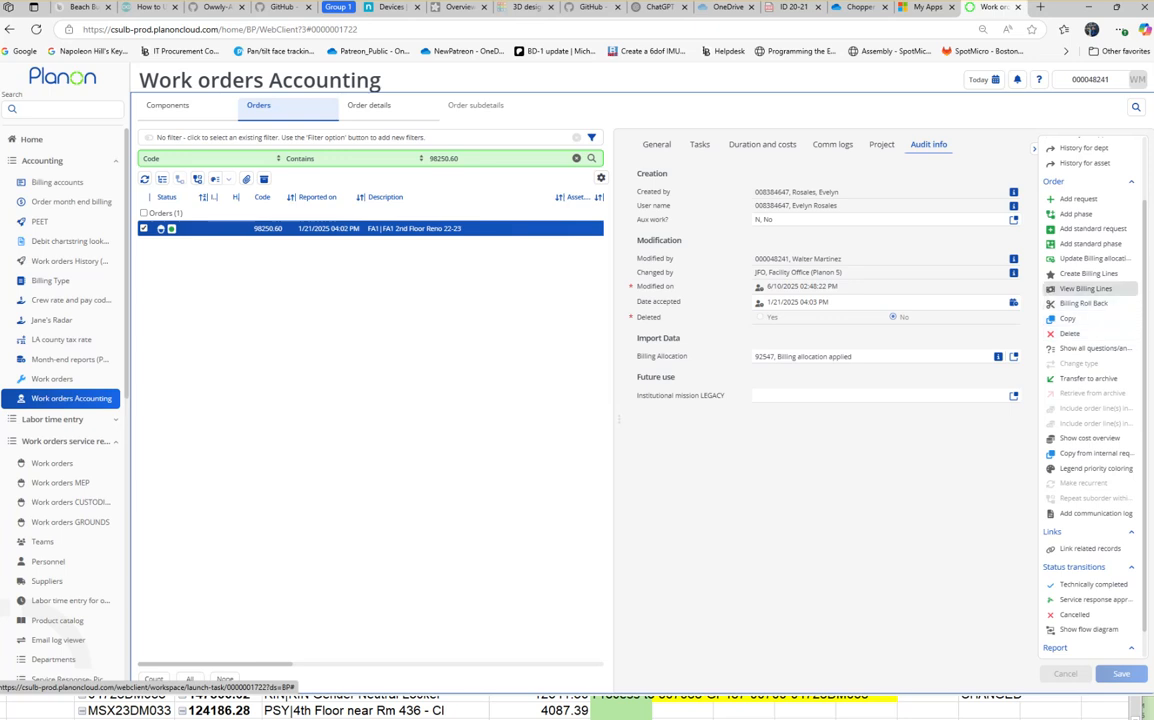
pyautogui.click(1088, 273)
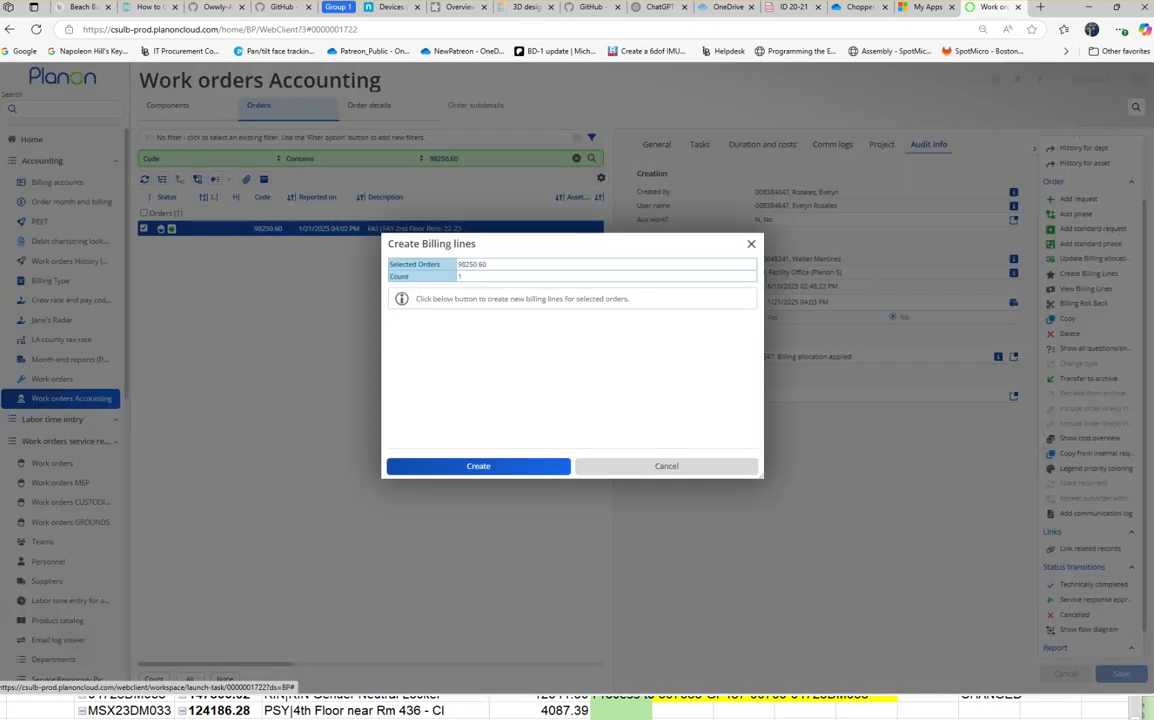
pyautogui.click(478, 466)
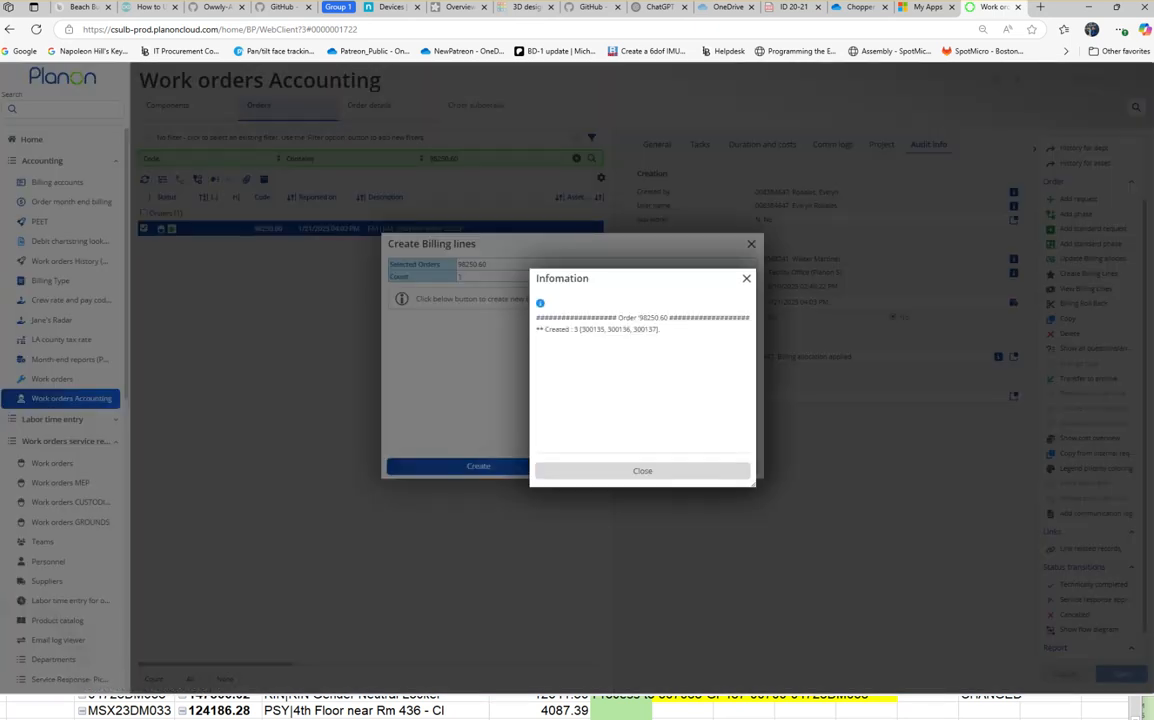
pyautogui.click(642, 471)
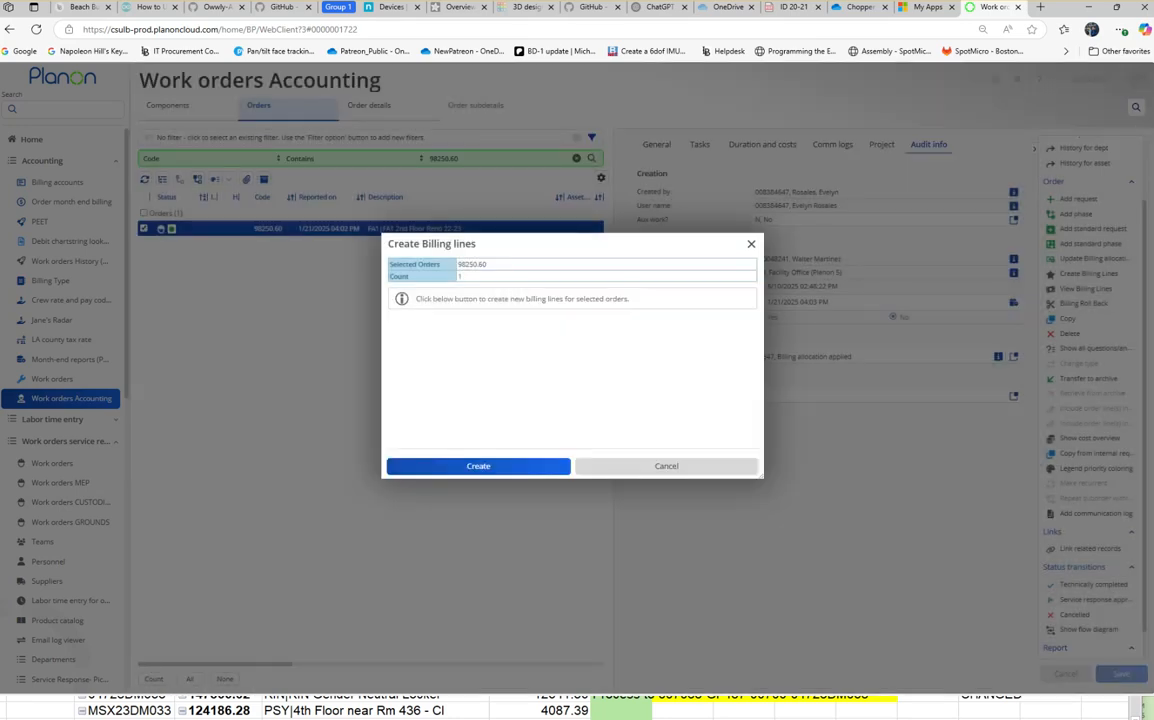
pyautogui.click(666, 466)
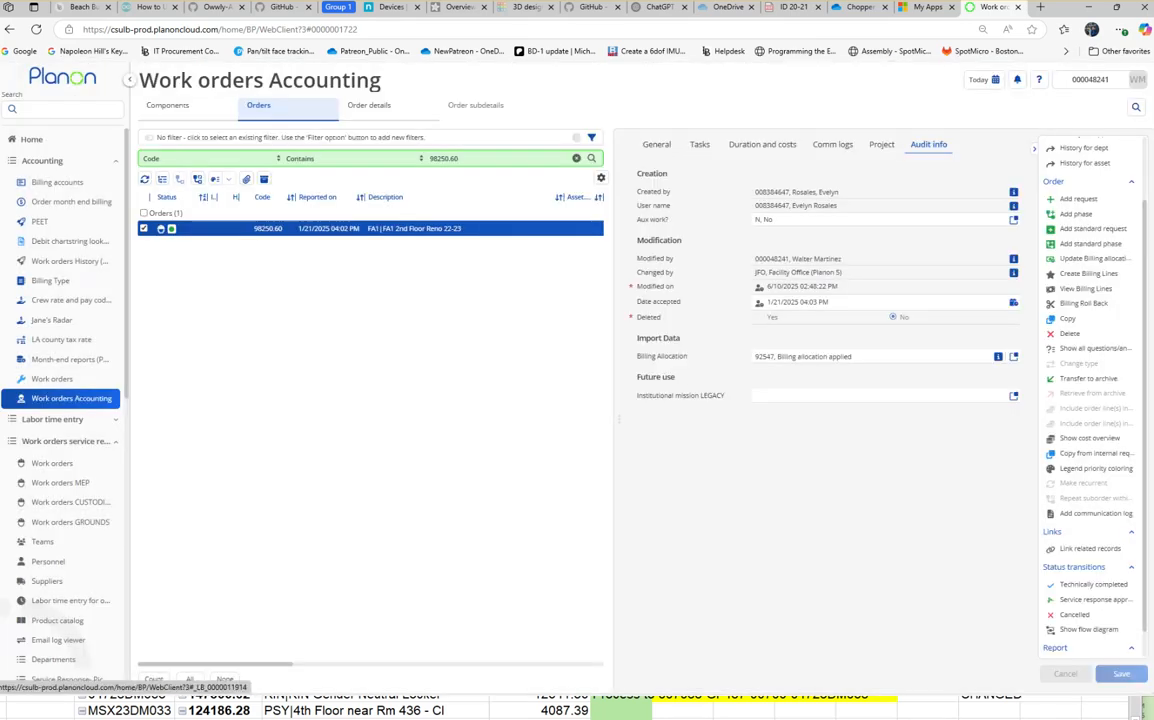
# Reload the order's base billing lines in Order month end billing and change the status of all of them to Validated.
pyautogui.click(71, 202)
pyautogui.click(188, 108)
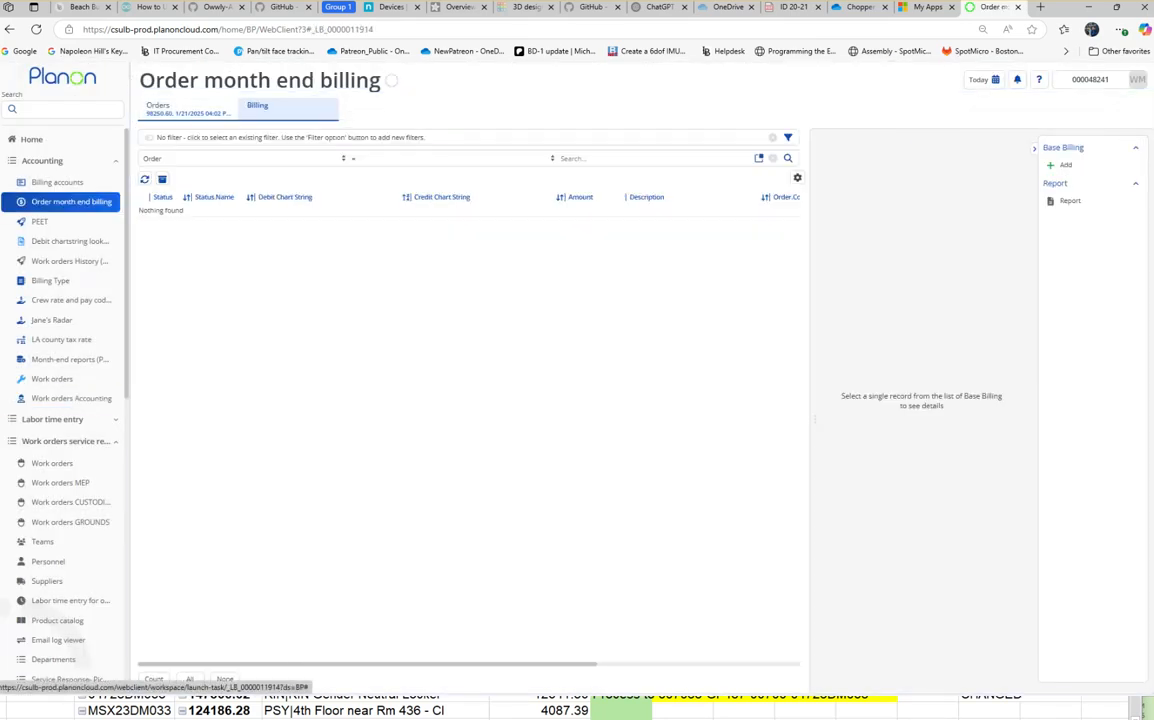
pyautogui.click(287, 108)
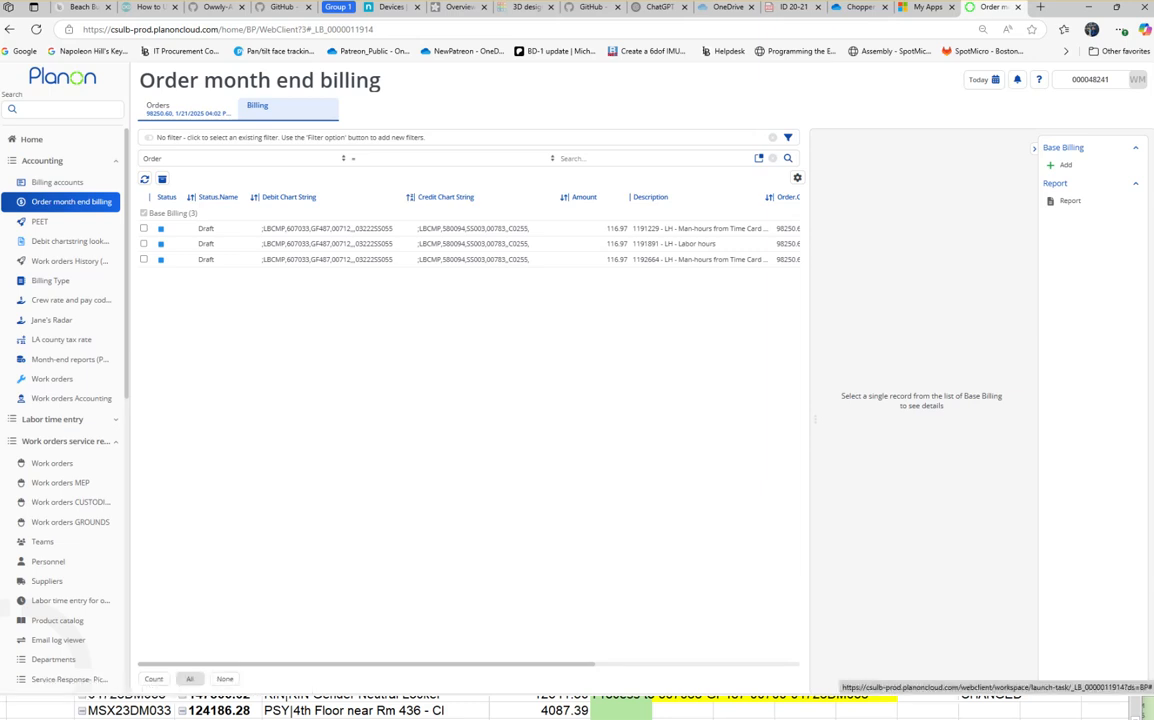
pyautogui.click(190, 679)
pyautogui.click(919, 440)
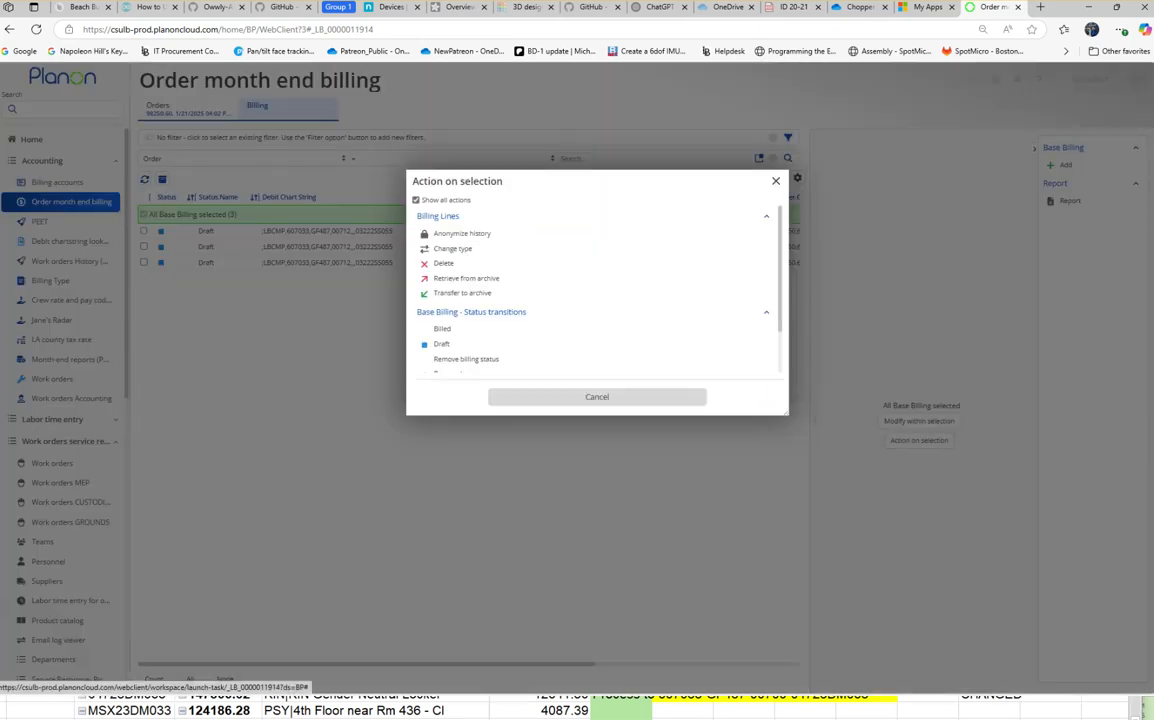
pyautogui.scroll(-1, 600, 329)
pyautogui.click(447, 364)
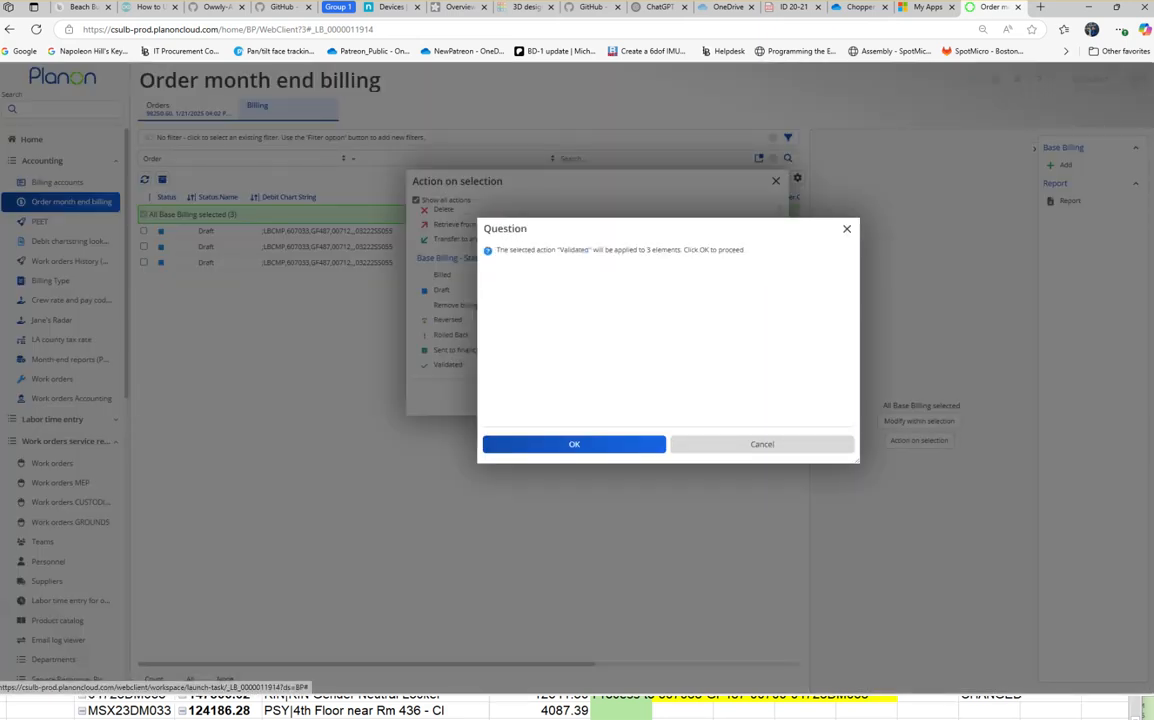
pyautogui.click(572, 443)
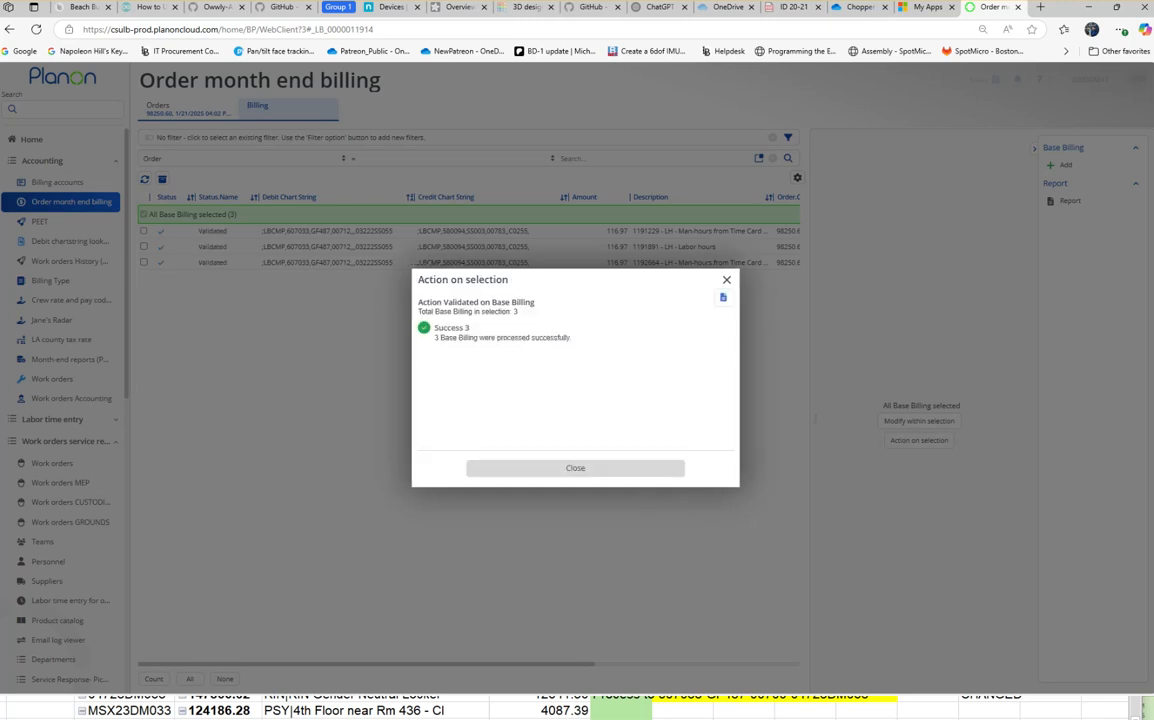
pyautogui.click(575, 468)
# Change the status of all selected base billing lines of order 98250.60 to Sent to financial system.
pyautogui.click(919, 440)
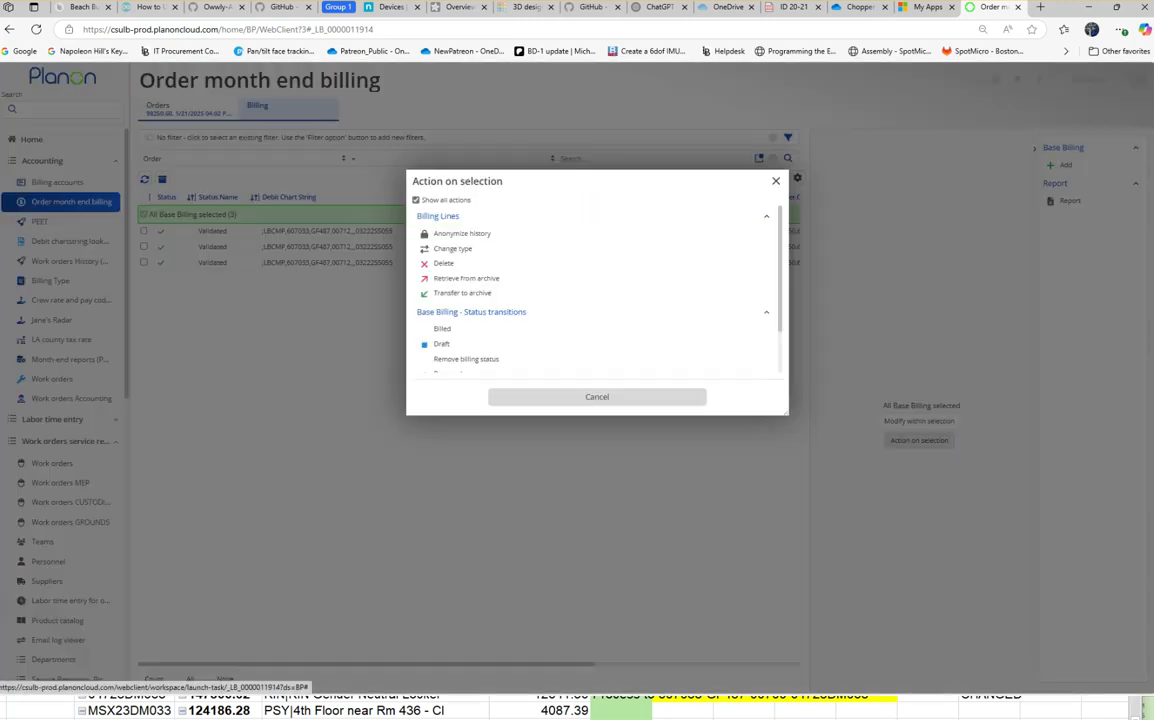
pyautogui.scroll(-2, 460, 300)
pyautogui.click(462, 352)
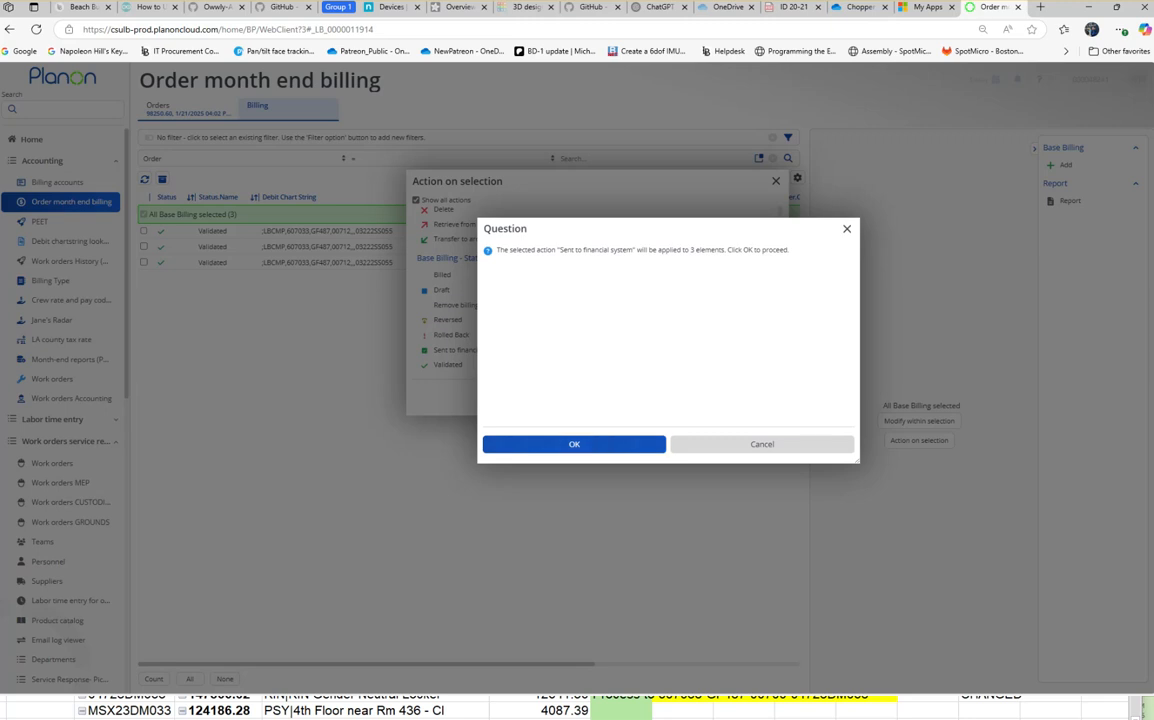
pyautogui.click(574, 444)
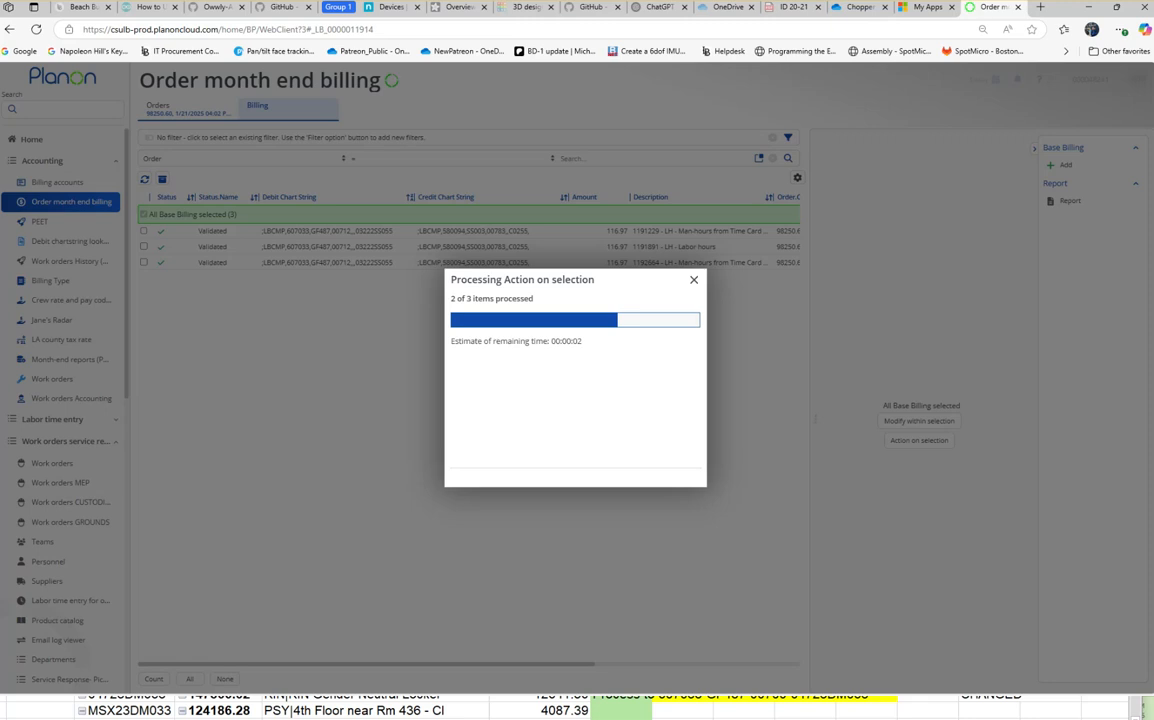
pyautogui.click(575, 468)
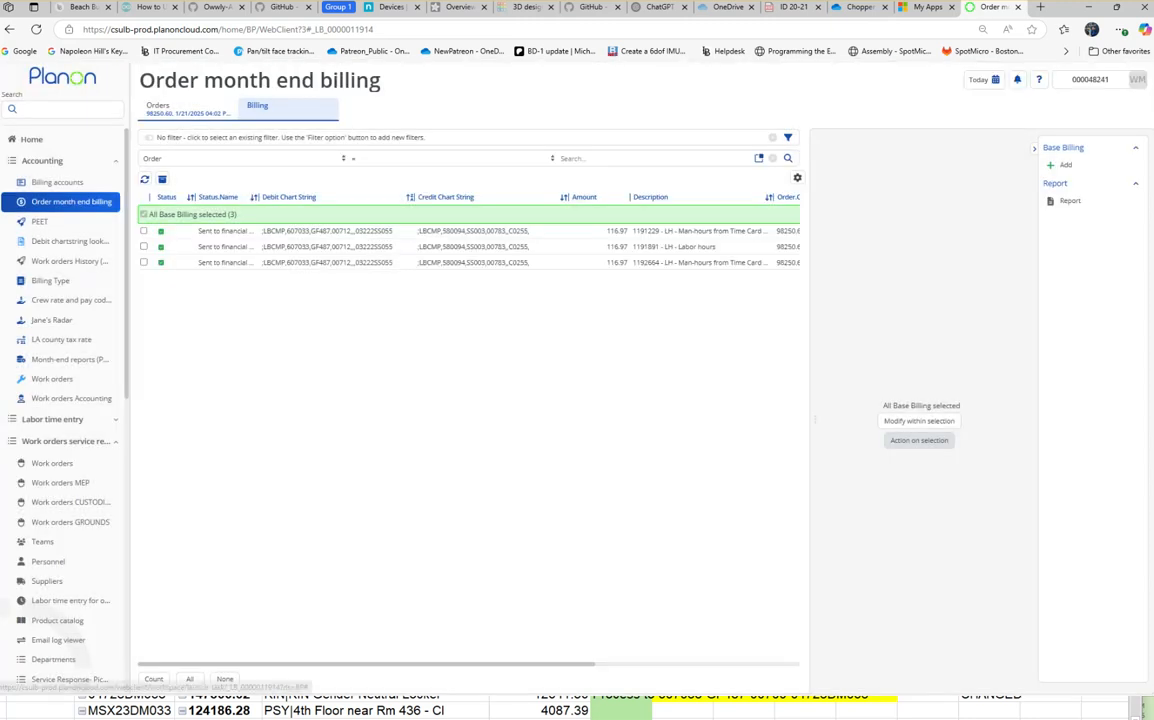
# In Work orders Accounting, change order 98250.60 to Service response approved and to Administratively completed.
pyautogui.click(71, 398)
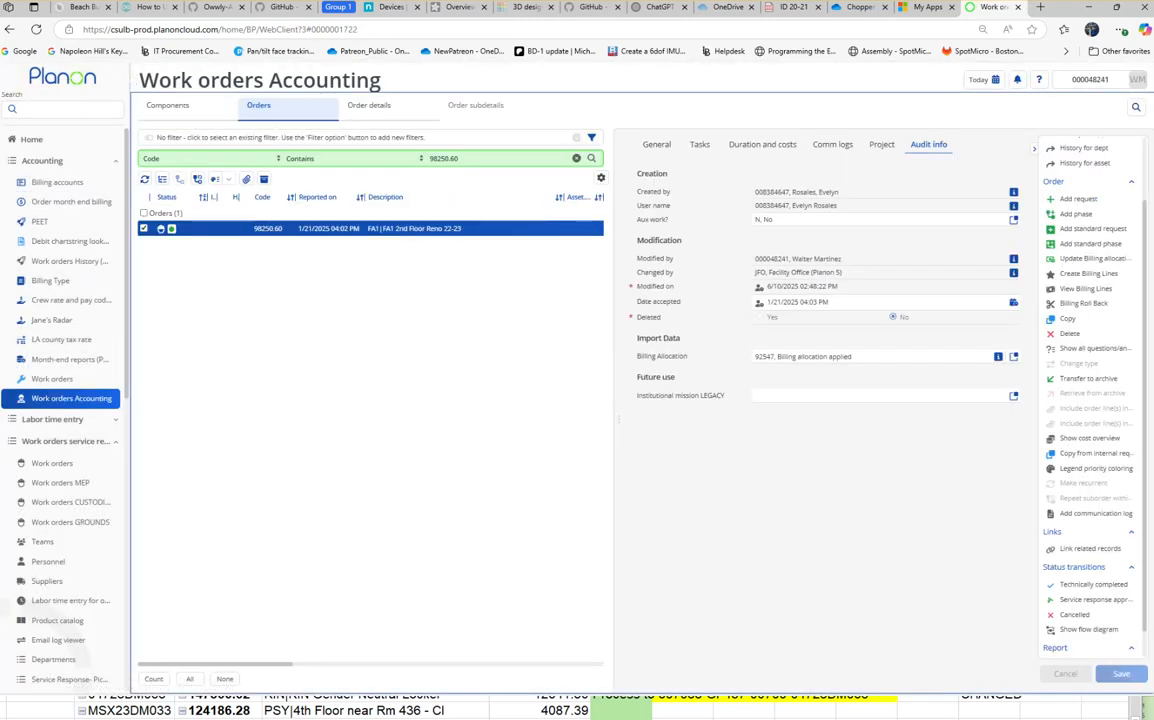
pyautogui.click(408, 229)
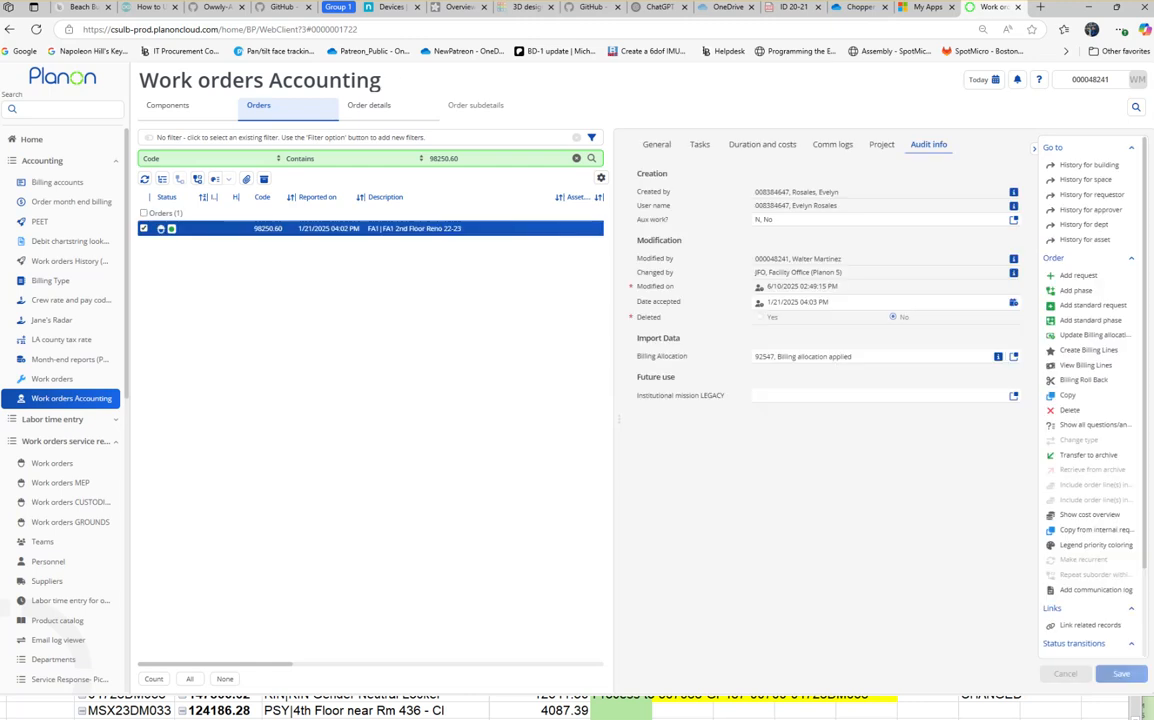
pyautogui.scroll(-1, 1088, 453)
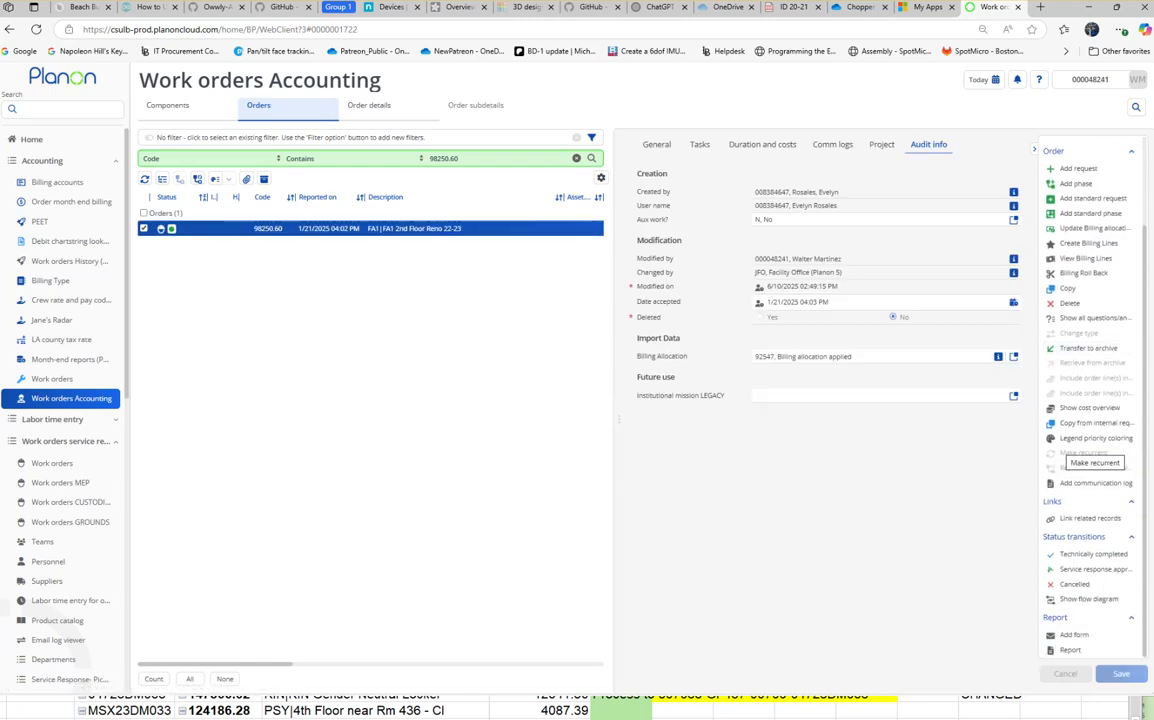
pyautogui.click(1072, 569)
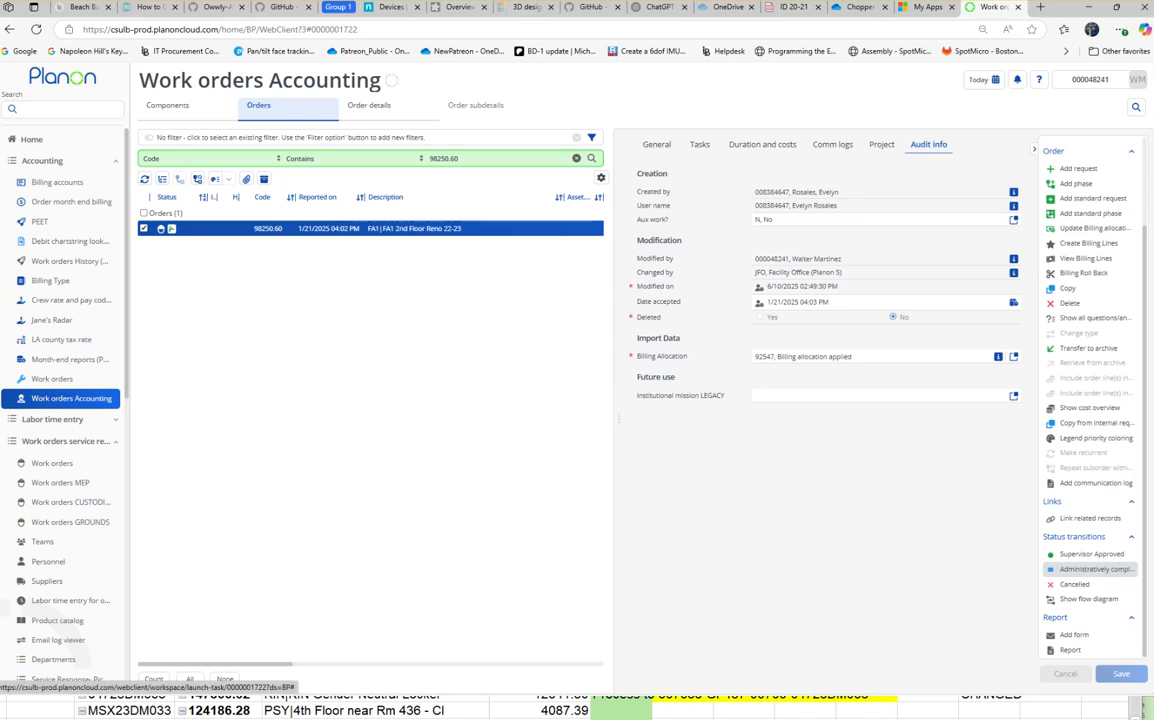
pyautogui.click(1096, 569)
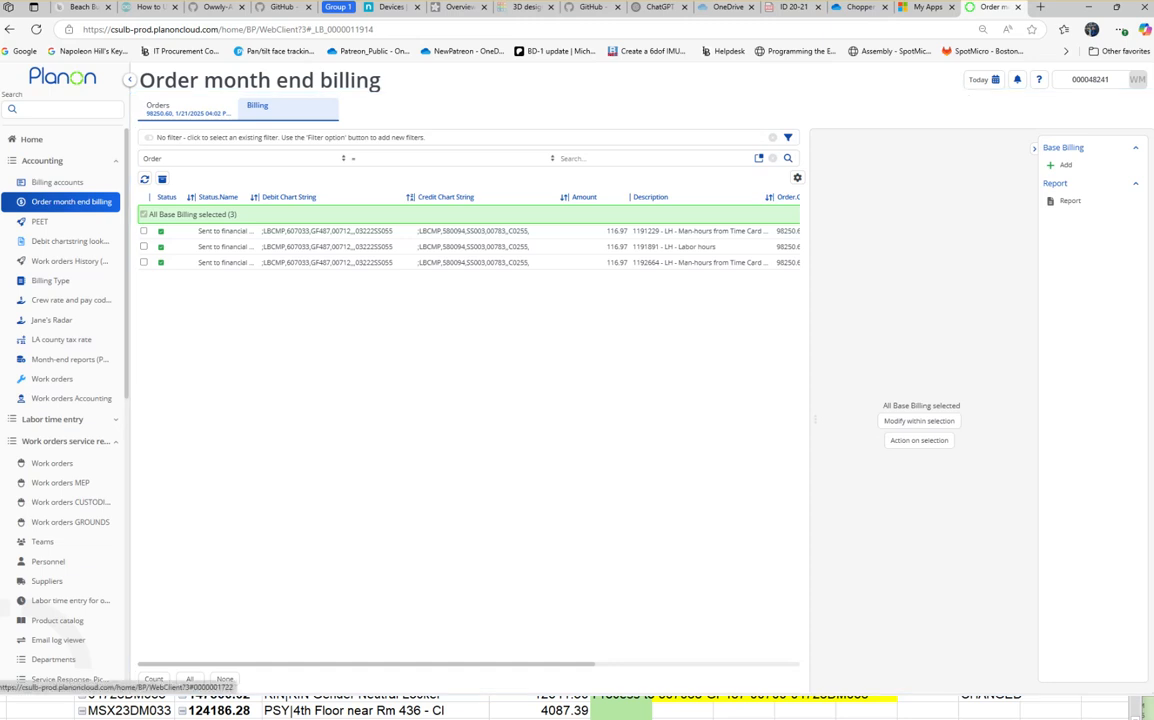
pyautogui.click(71, 399)
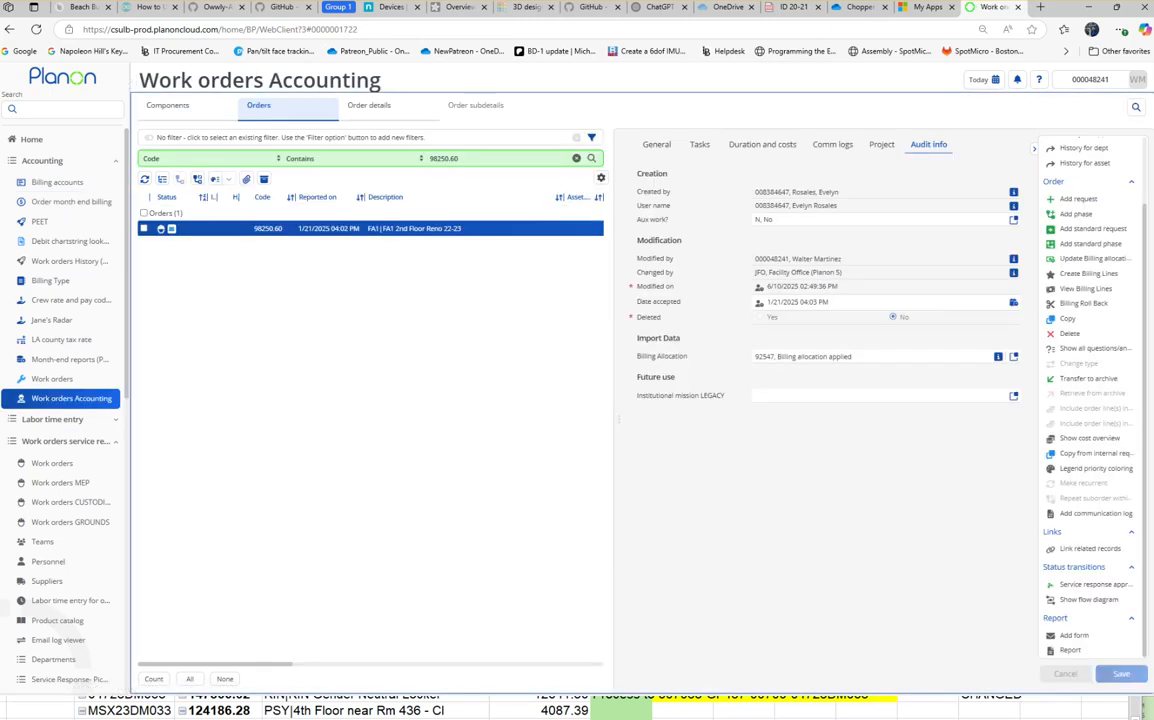
# Switch to the Excel billing workbook and enter x in column L of the row for work order 98250.60.
pyautogui.hotkey('alt', 'Tab')
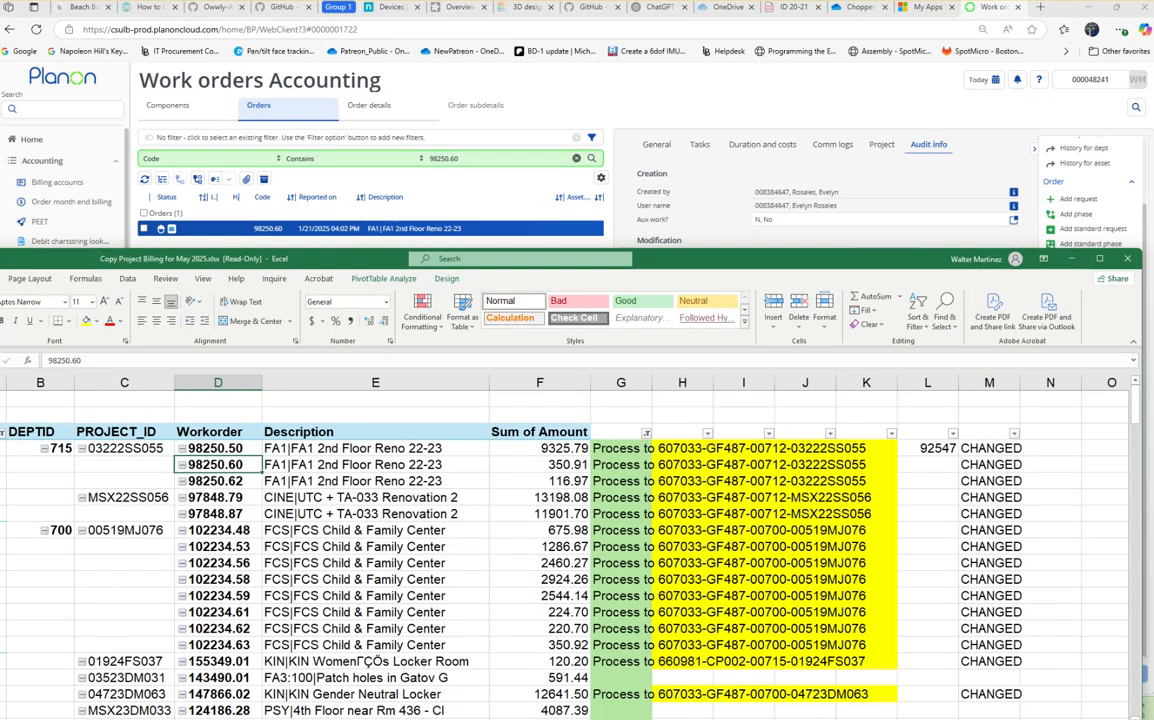
pyautogui.click(927, 465)
pyautogui.write('x')
pyautogui.press('Return')
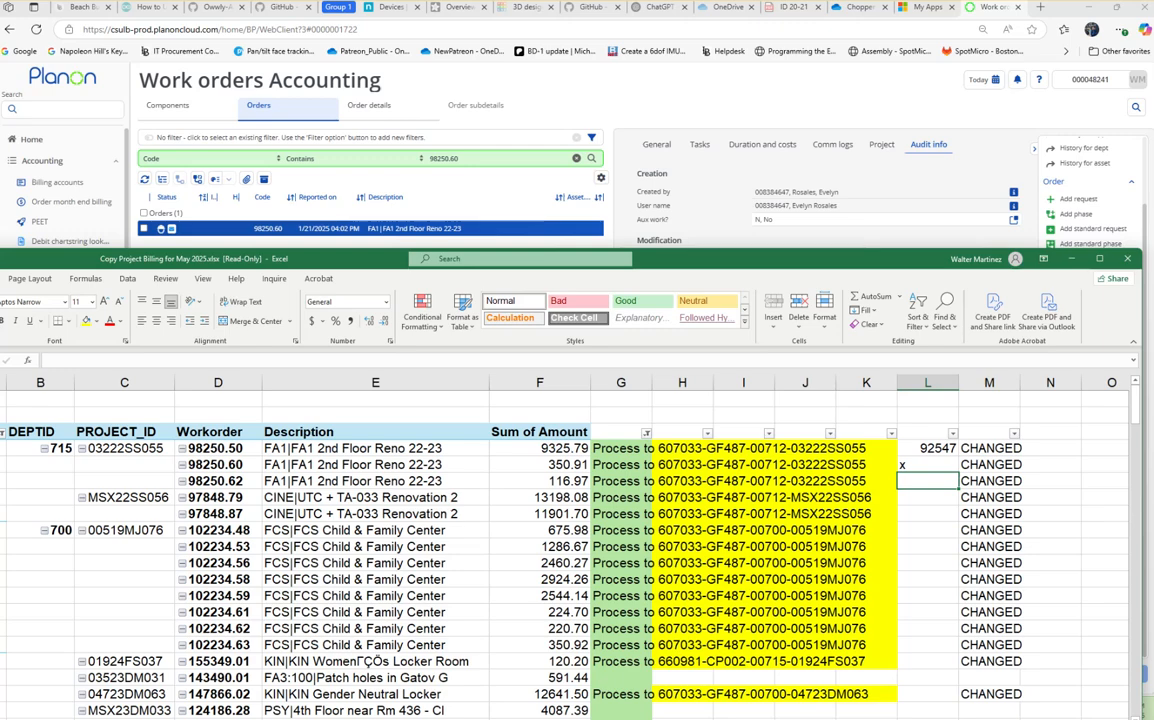
# Take work order number 98250.62 from the workbook, filter Planon's Work orders Accounting by that code, and select the order.
pyautogui.scroll(-4, 480, 600)
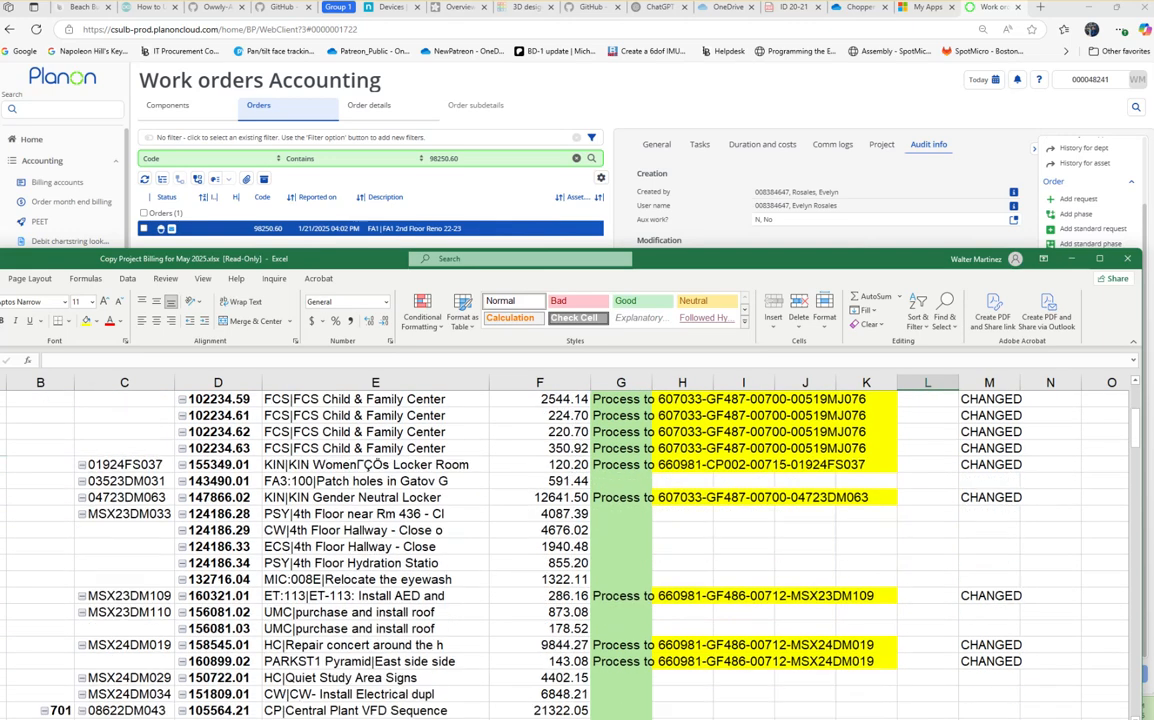
pyautogui.scroll(-3, 300, 550)
pyautogui.scroll(2, 300, 550)
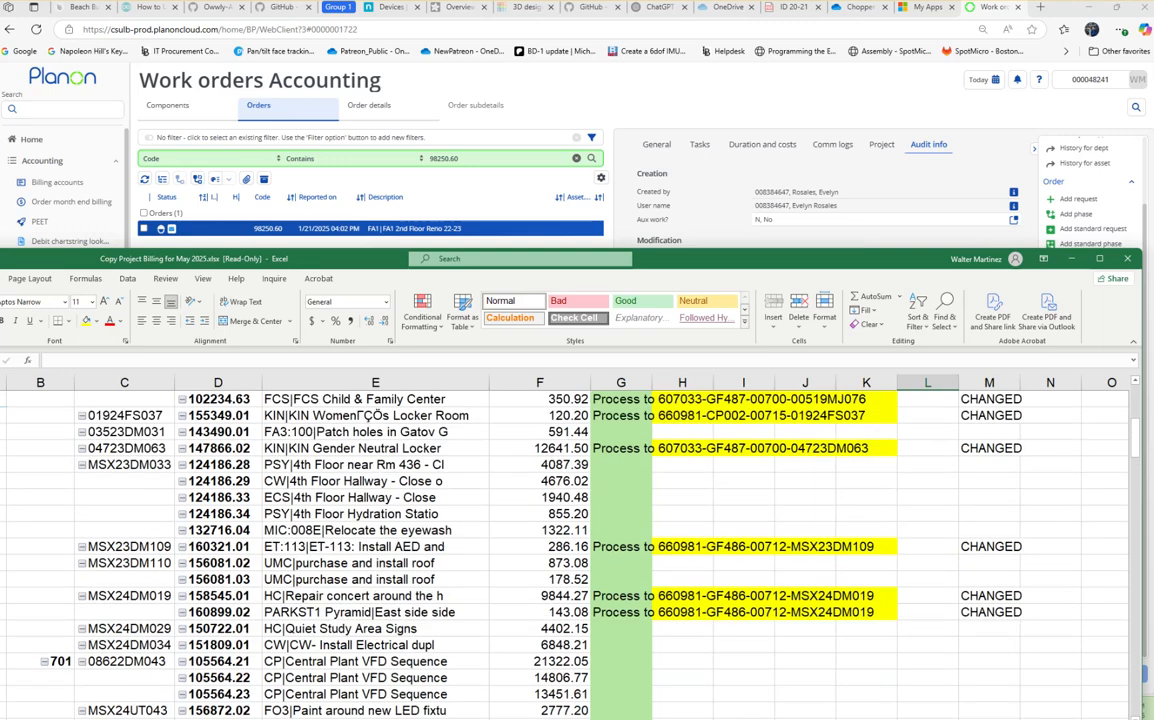
pyautogui.scroll(5, 480, 550)
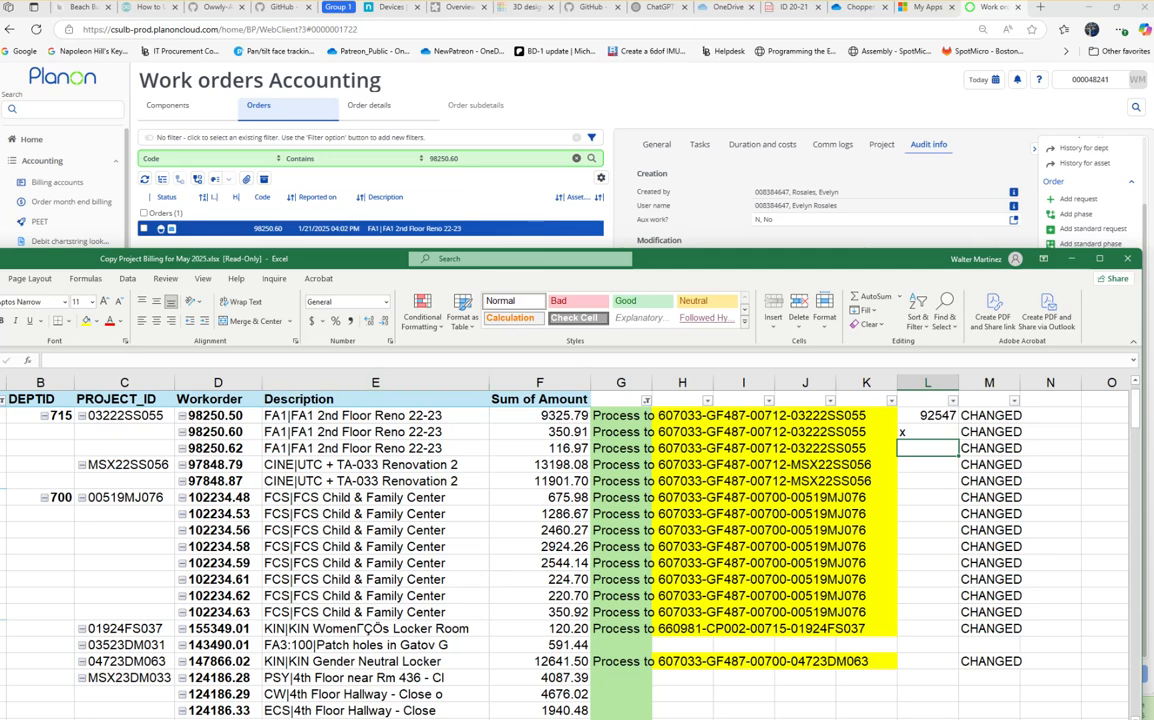
pyautogui.click(217, 448)
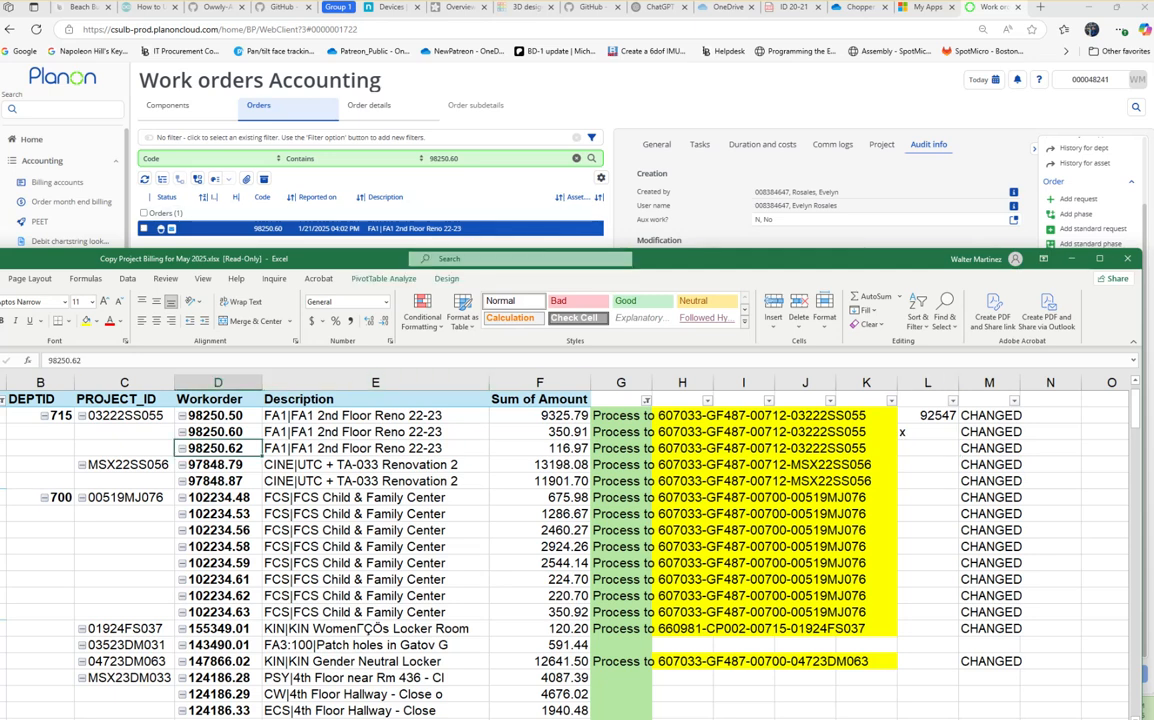
pyautogui.click(484, 158)
pyautogui.write('98250.62')
pyautogui.press('Return')
pyautogui.click(414, 229)
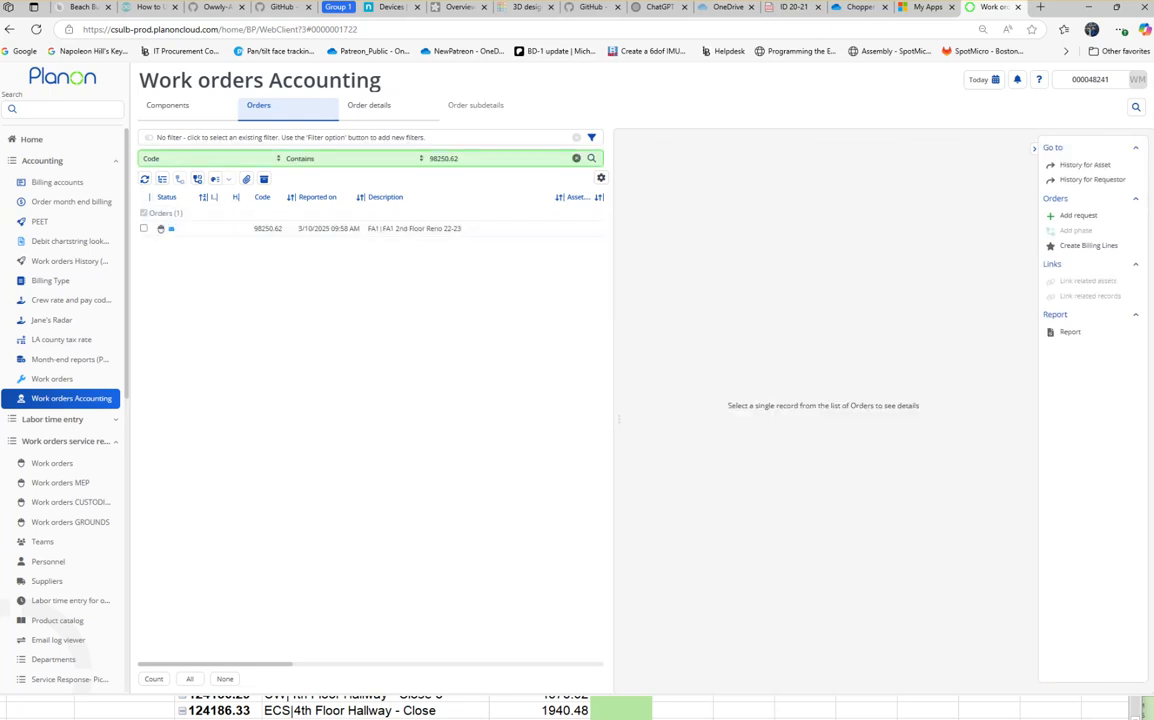
# Change order 98250.62 to Service response approved and Supervisor Approved, and save it with billing allocation 92547.
pyautogui.scroll(-2, 1090, 584)
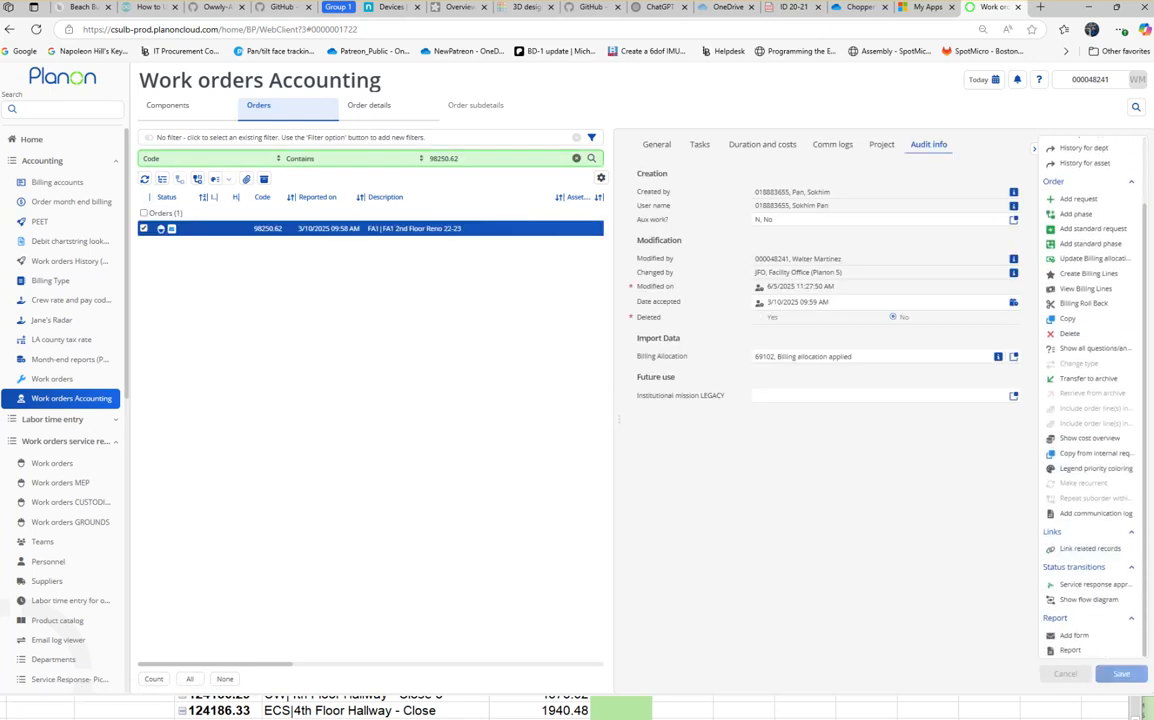
pyautogui.click(1090, 584)
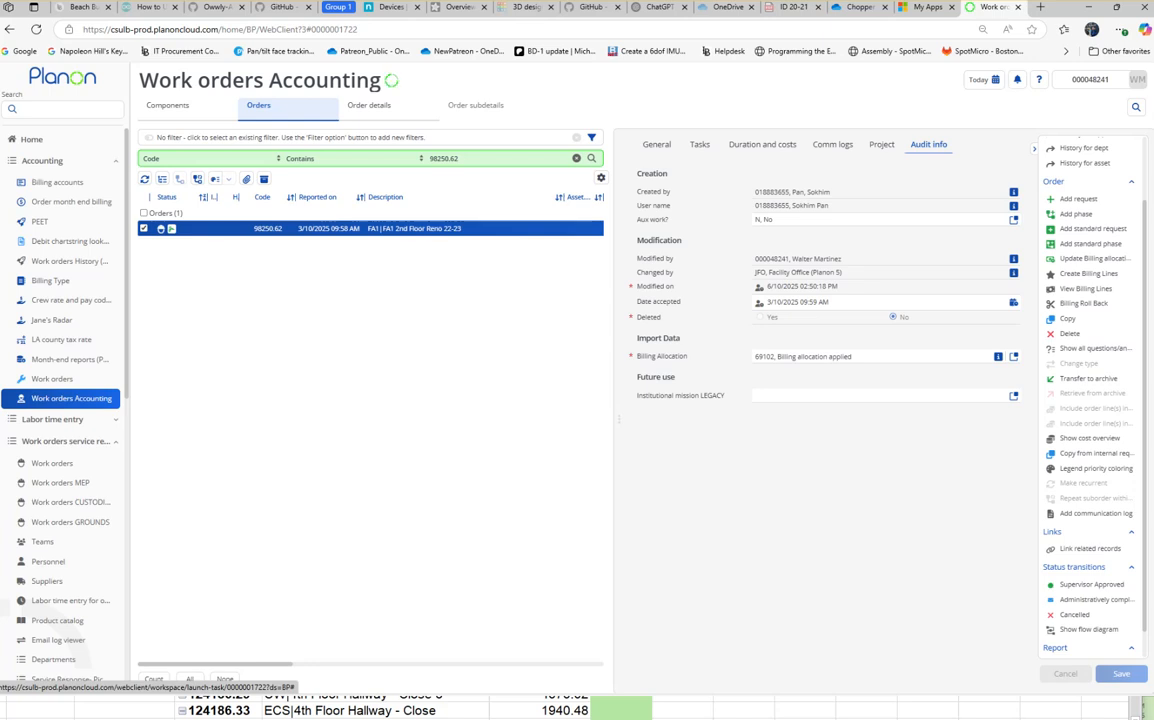
pyautogui.press('BackSpace')
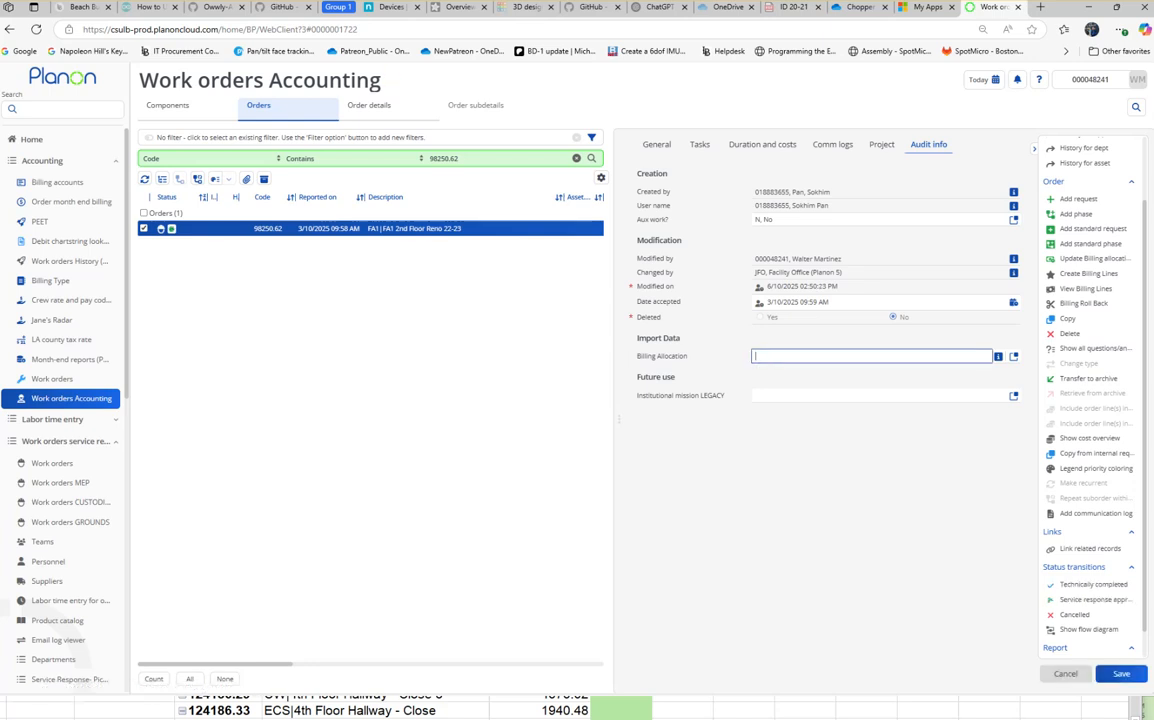
pyautogui.write('92547')
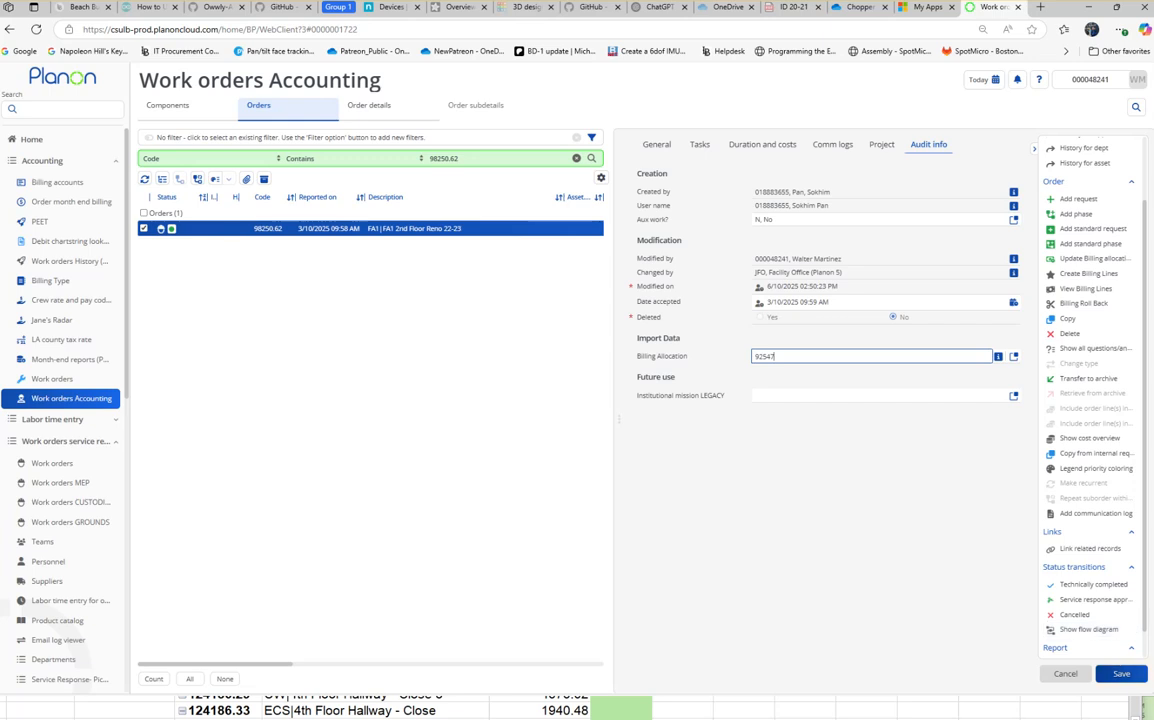
pyautogui.click(1121, 674)
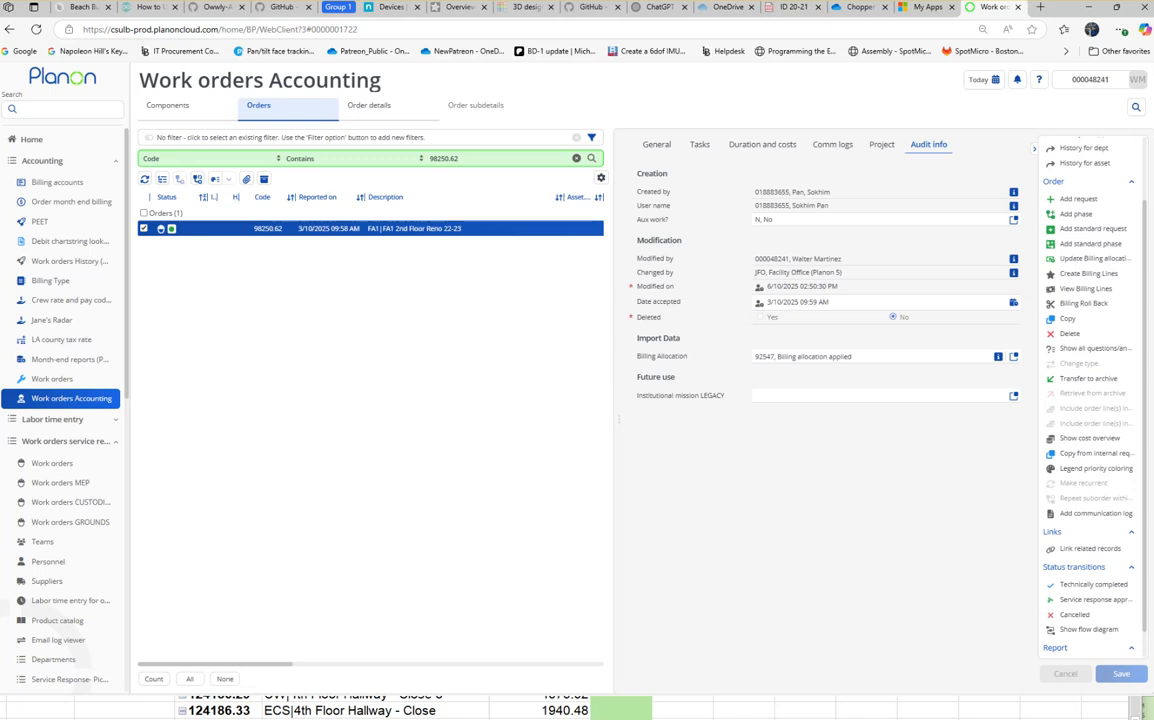
# Filter the orders in Order month end billing by code 98250.62.
pyautogui.click(71, 202)
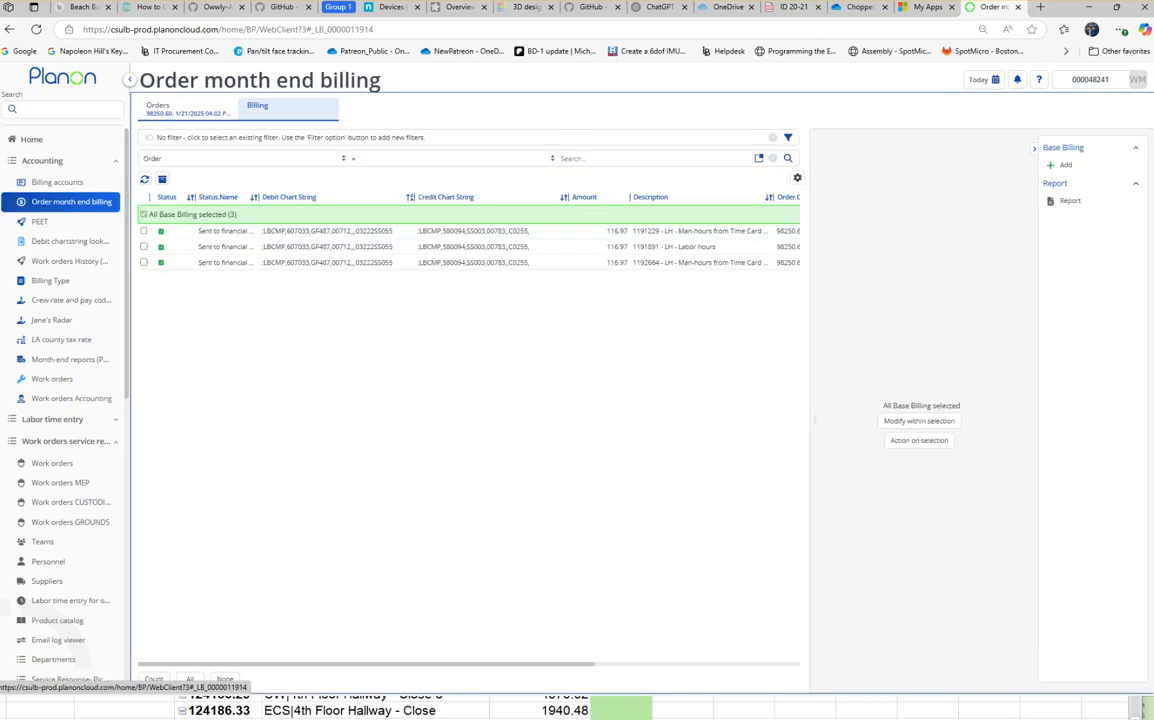
pyautogui.click(187, 109)
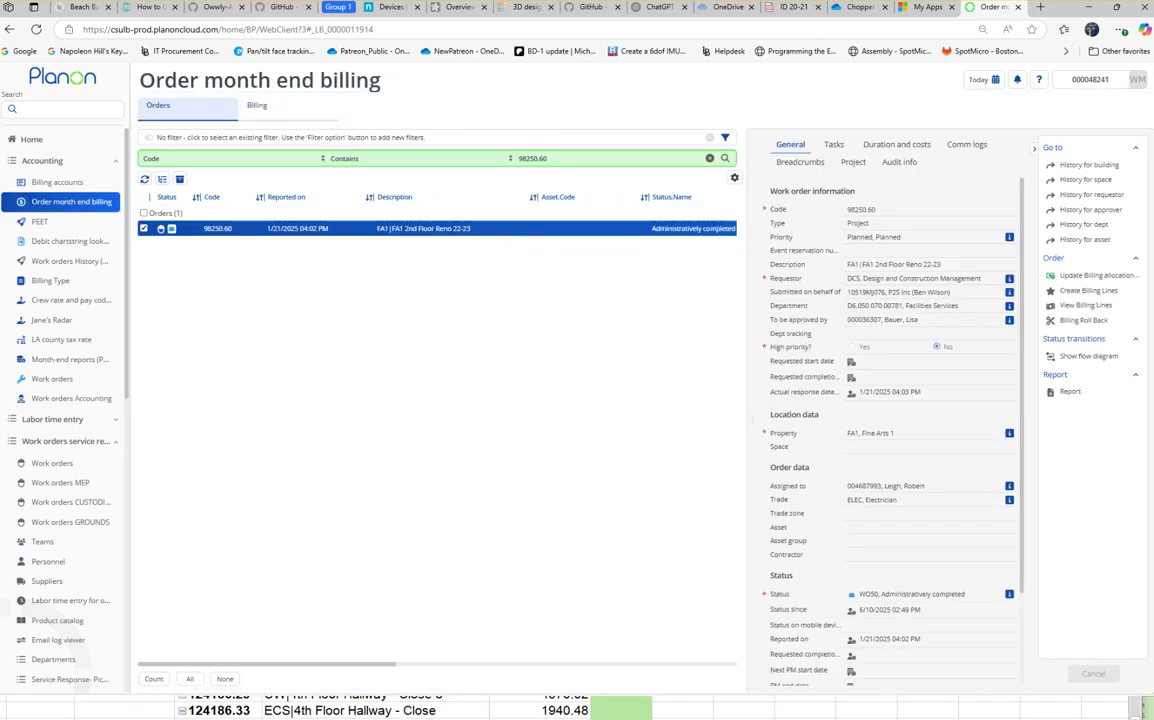
pyautogui.click(558, 158)
pyautogui.press('BackSpace')
pyautogui.write('2')
pyautogui.press('Return')
# Open the base billing of order 98250.62 and delete its existing billing line.
pyautogui.click(287, 108)
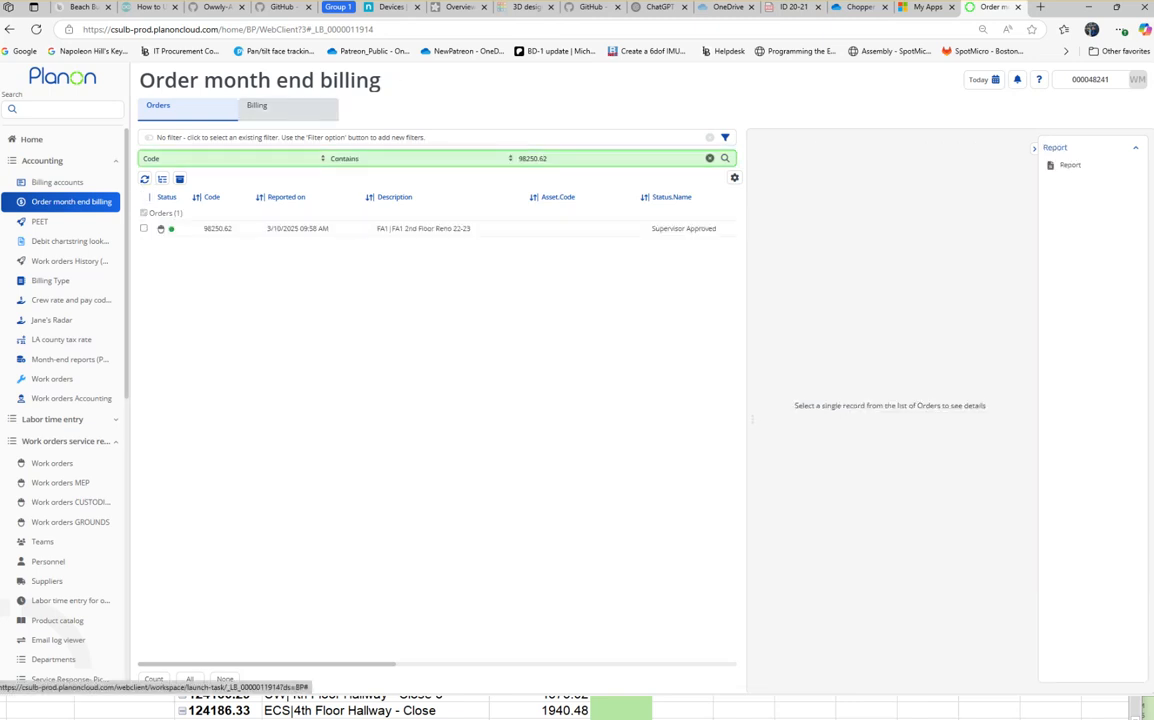
pyautogui.click(300, 229)
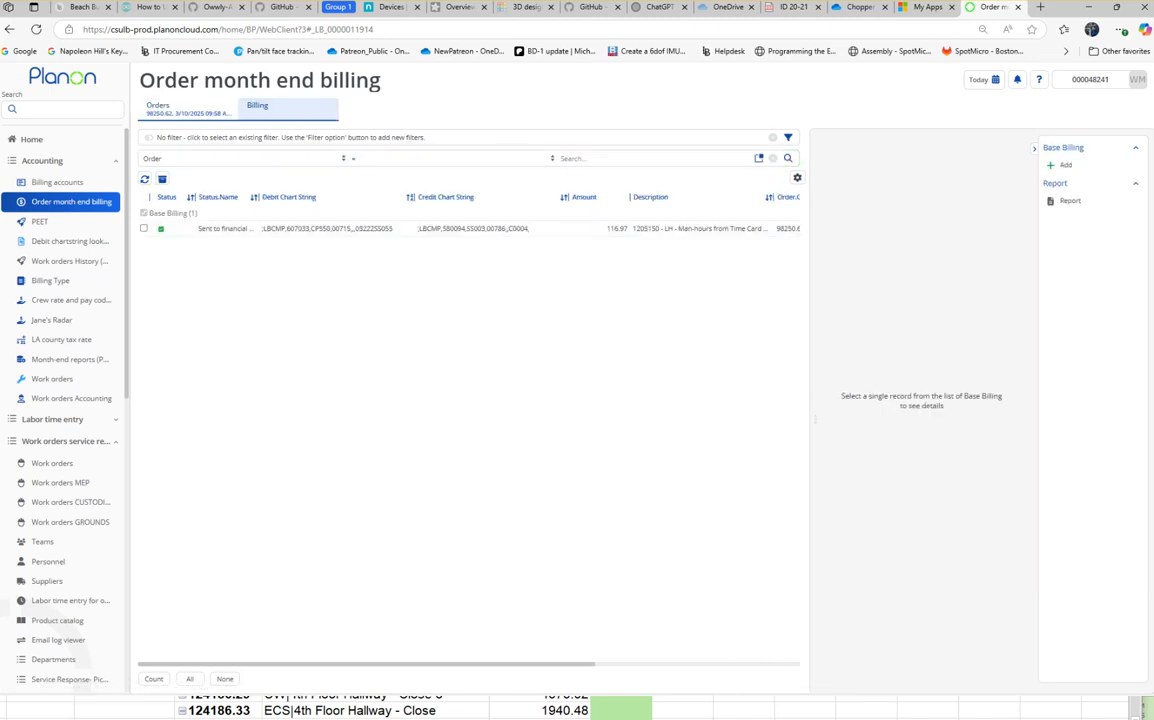
pyautogui.click(1070, 195)
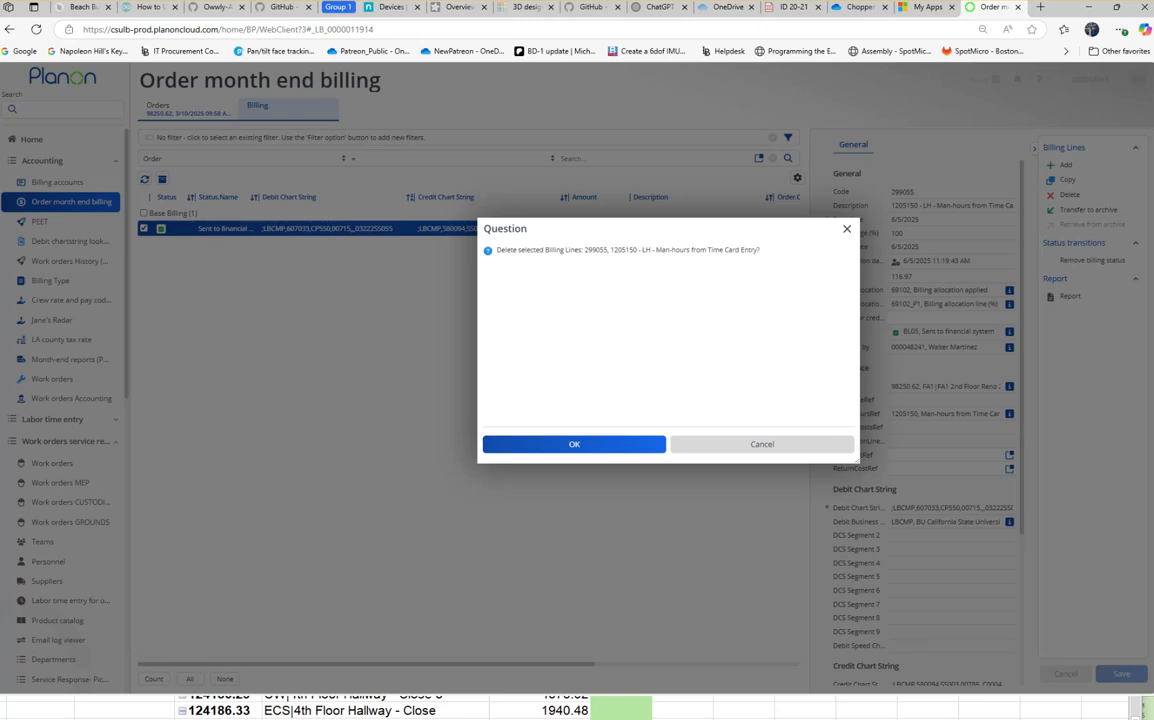
pyautogui.press('Return')
# Return to the orders in Order month end billing, create new billing lines for order 98250.62, and close the dialog.
pyautogui.click(158, 106)
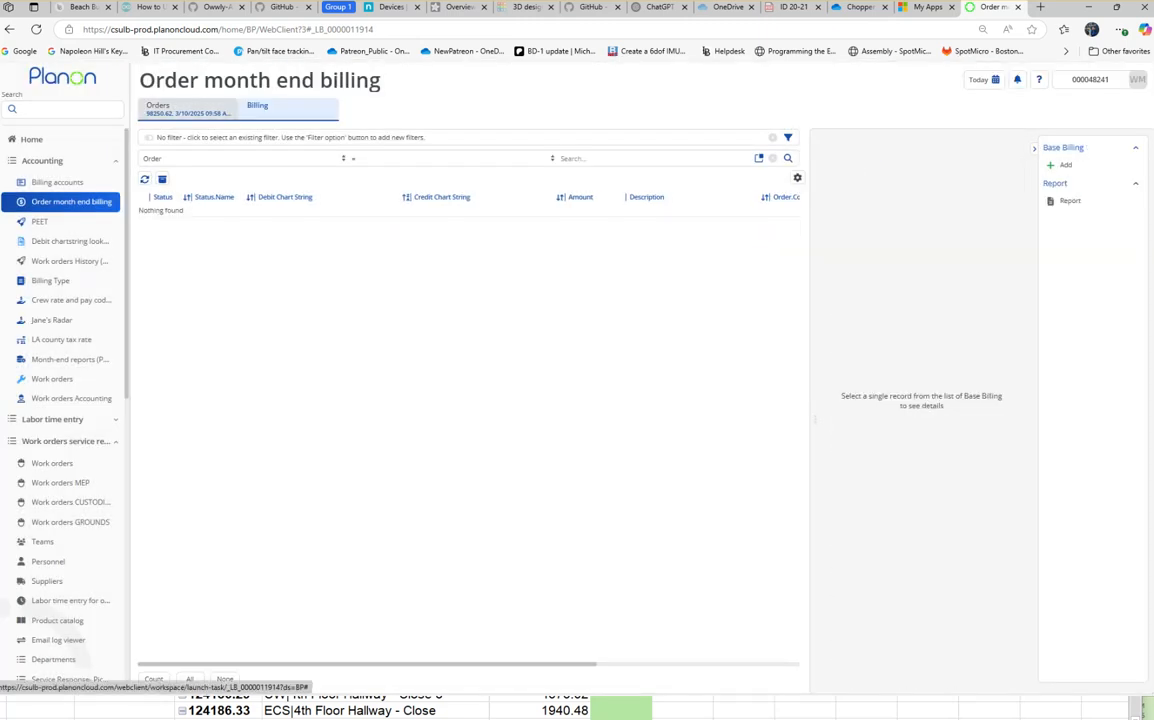
pyautogui.click(300, 228)
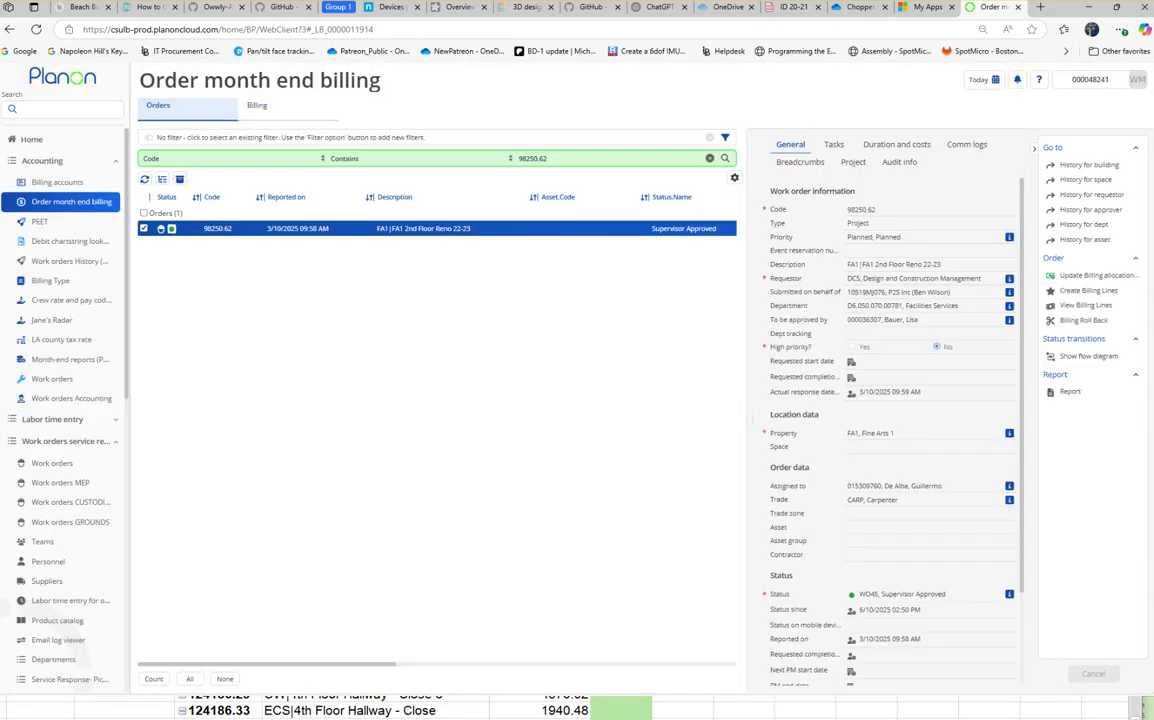
pyautogui.click(1088, 291)
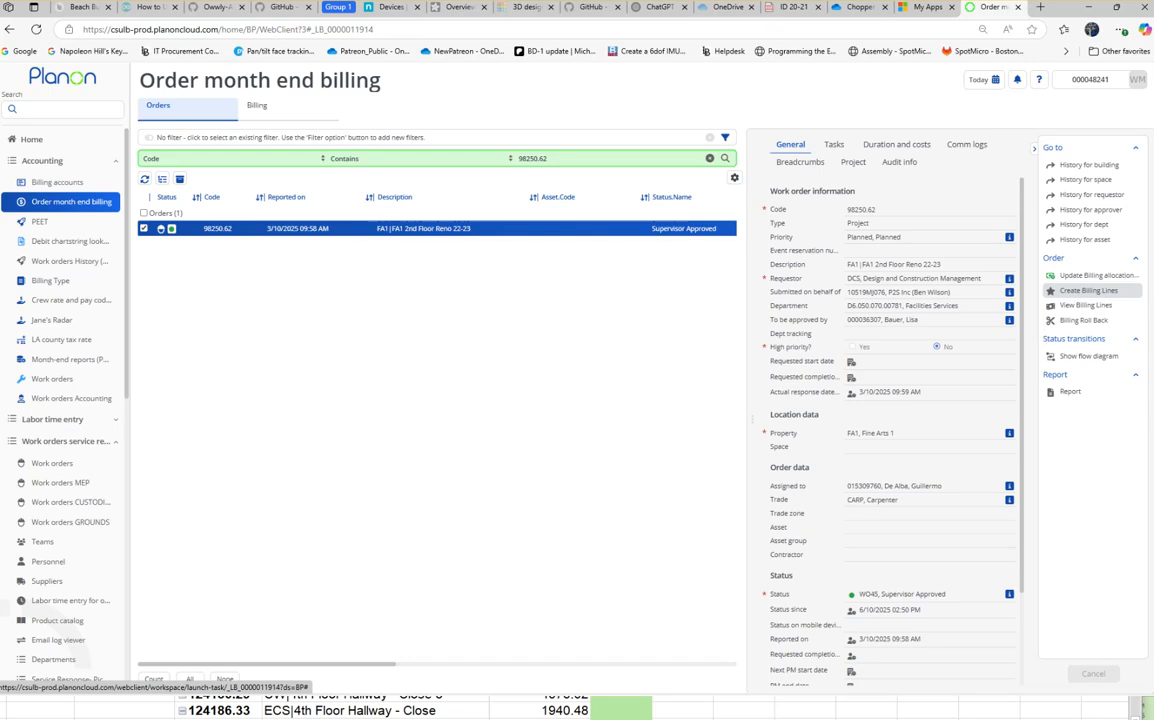
pyautogui.click(478, 466)
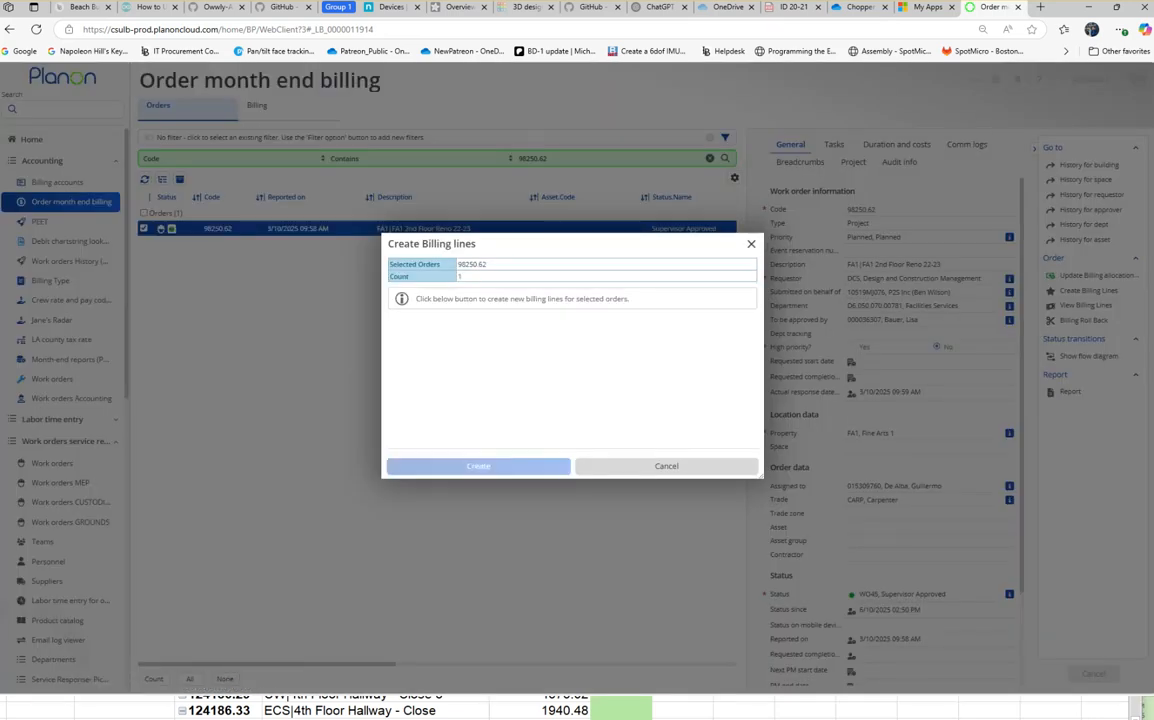
pyautogui.click(642, 471)
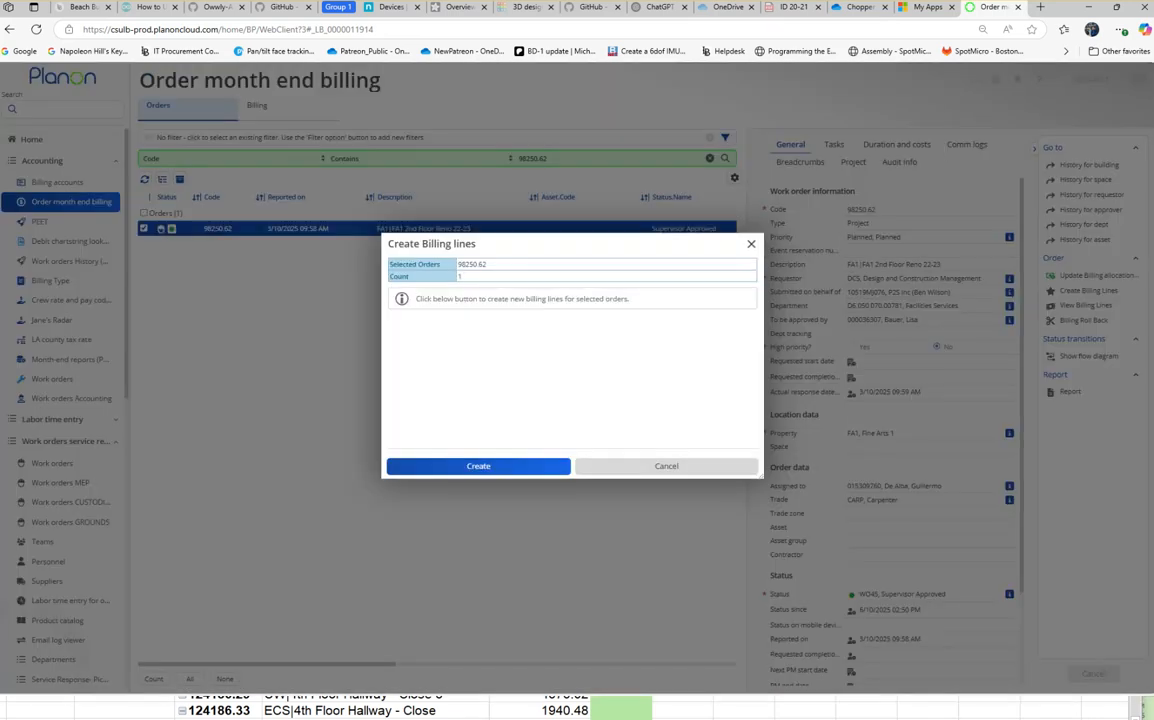
pyautogui.click(751, 244)
# Change the new base billing line of order 98250.62 to Validated and to Sent to financial system.
pyautogui.click(257, 105)
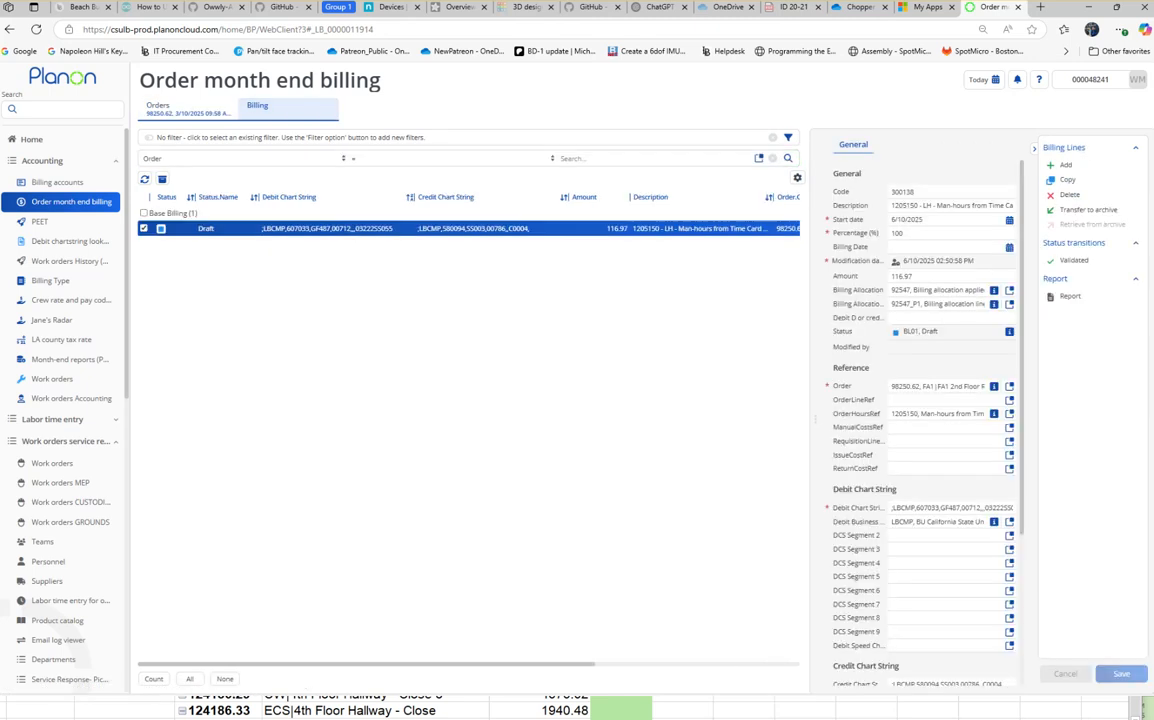
pyautogui.click(1072, 260)
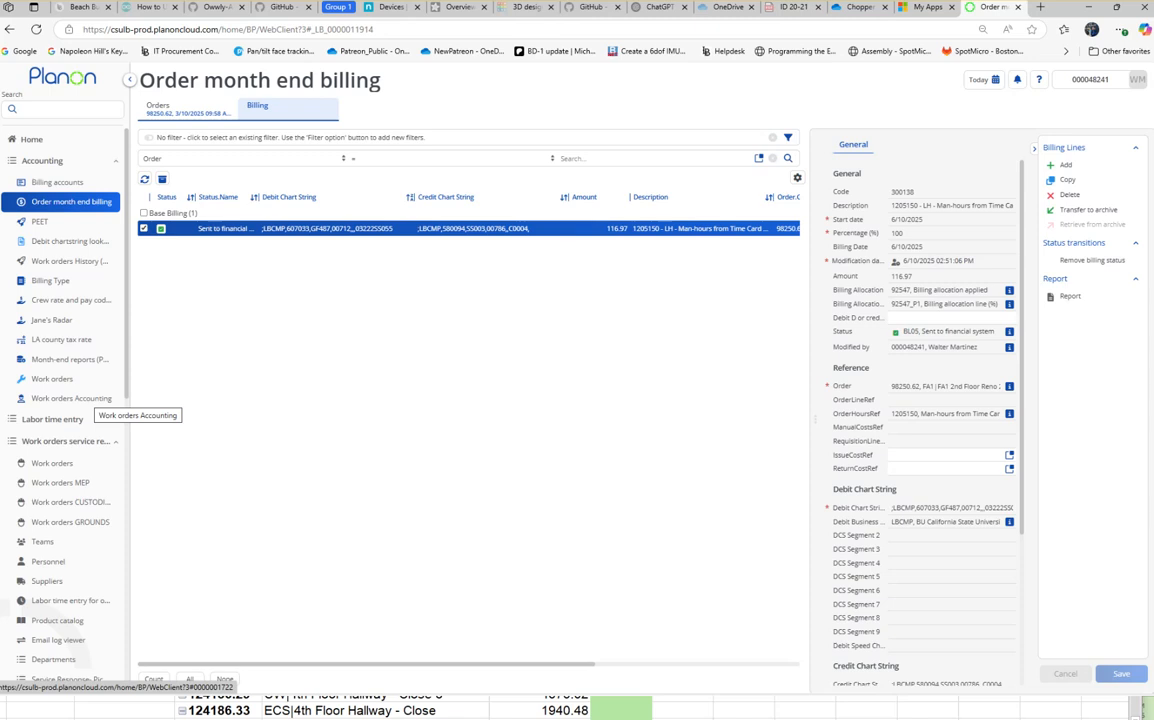
# Reload order 98250.62 in Work orders Accounting and change it to Service response approved and to Administratively completed.
pyautogui.click(75, 398)
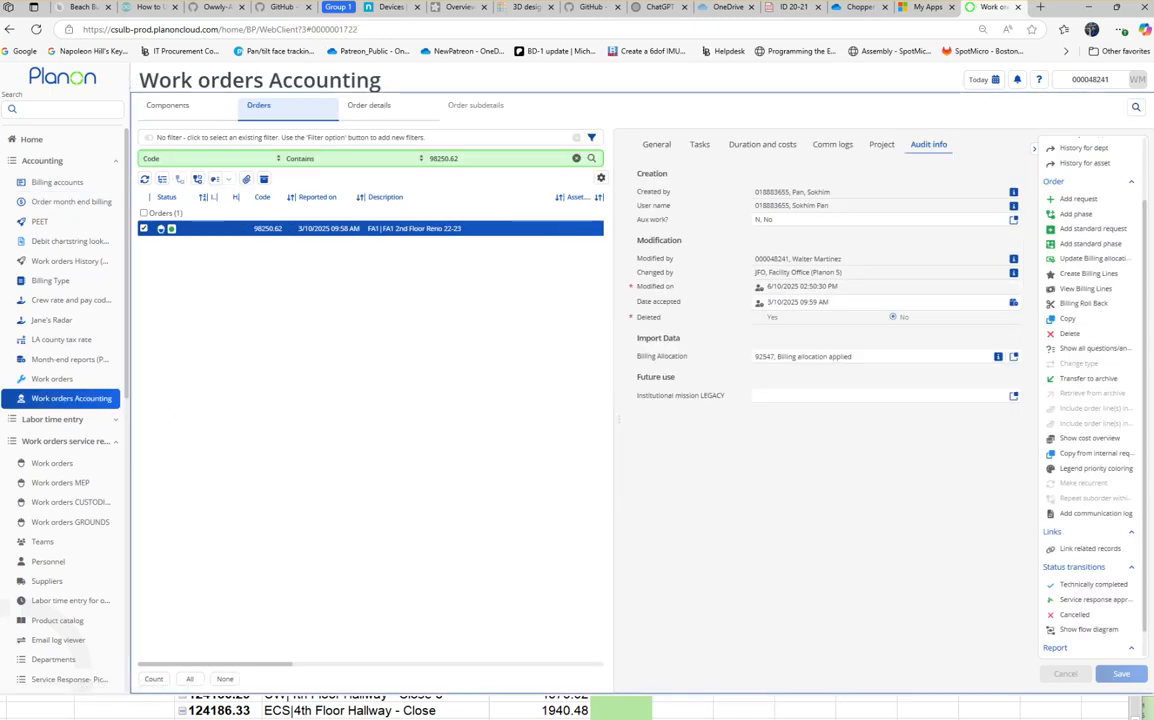
pyautogui.click(144, 228)
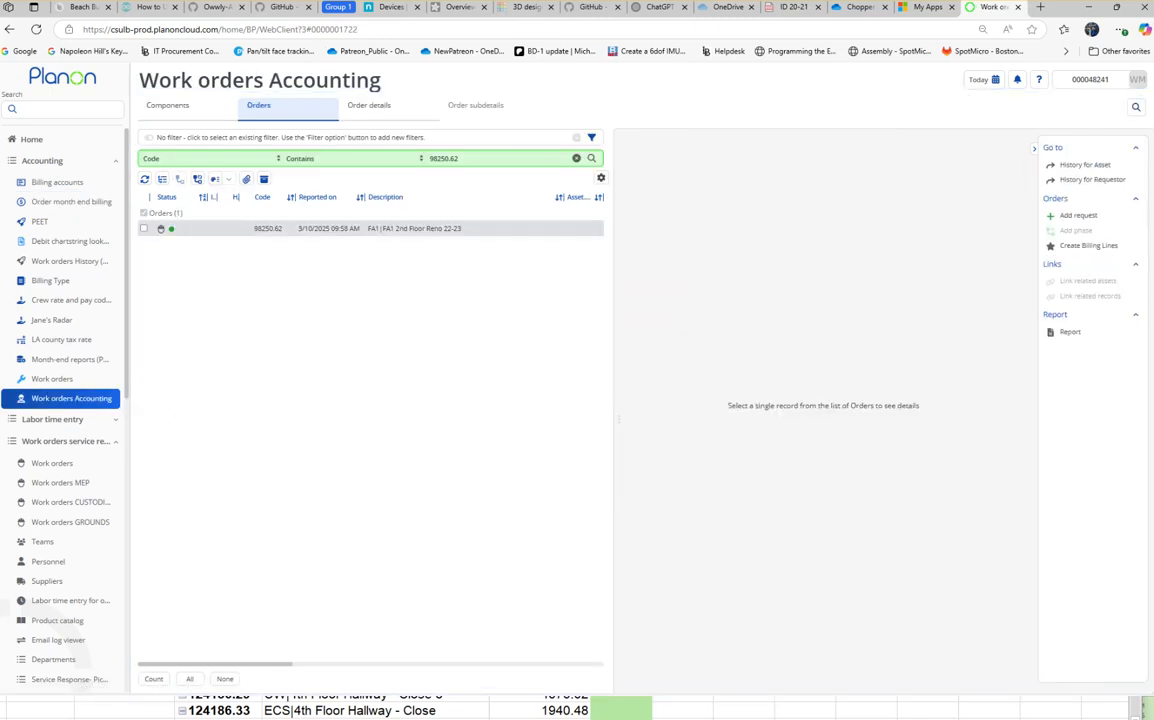
pyautogui.click(144, 228)
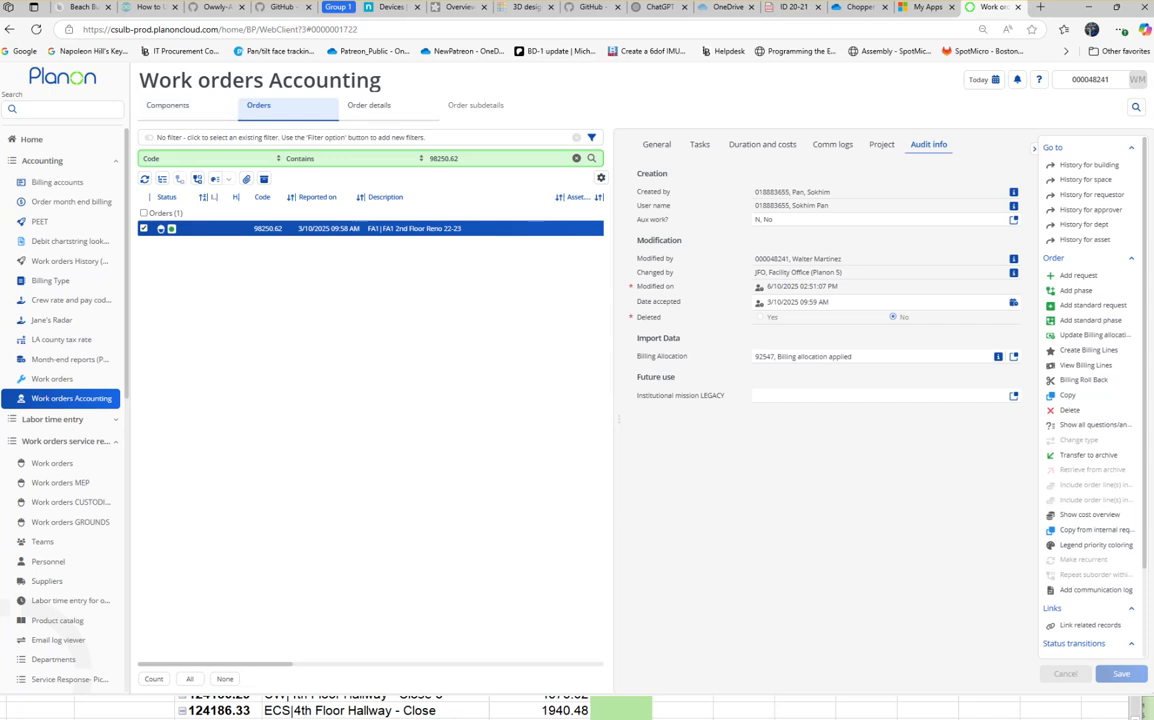
pyautogui.scroll(-2, 1090, 450)
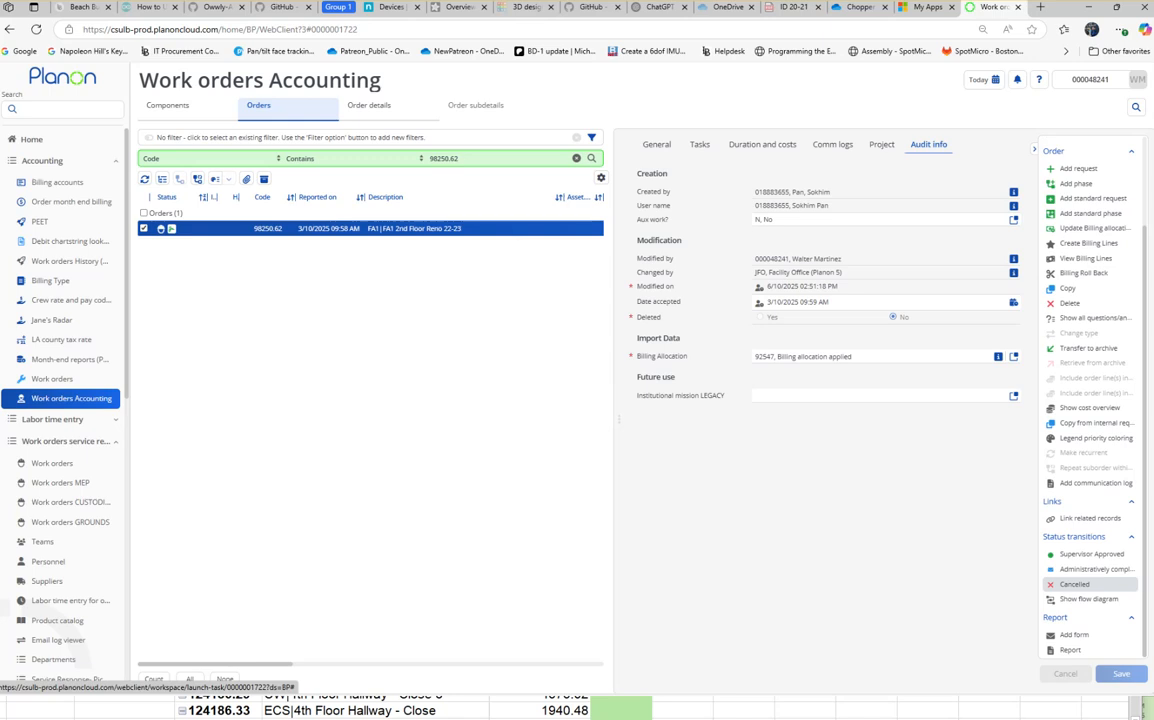
pyautogui.click(1075, 584)
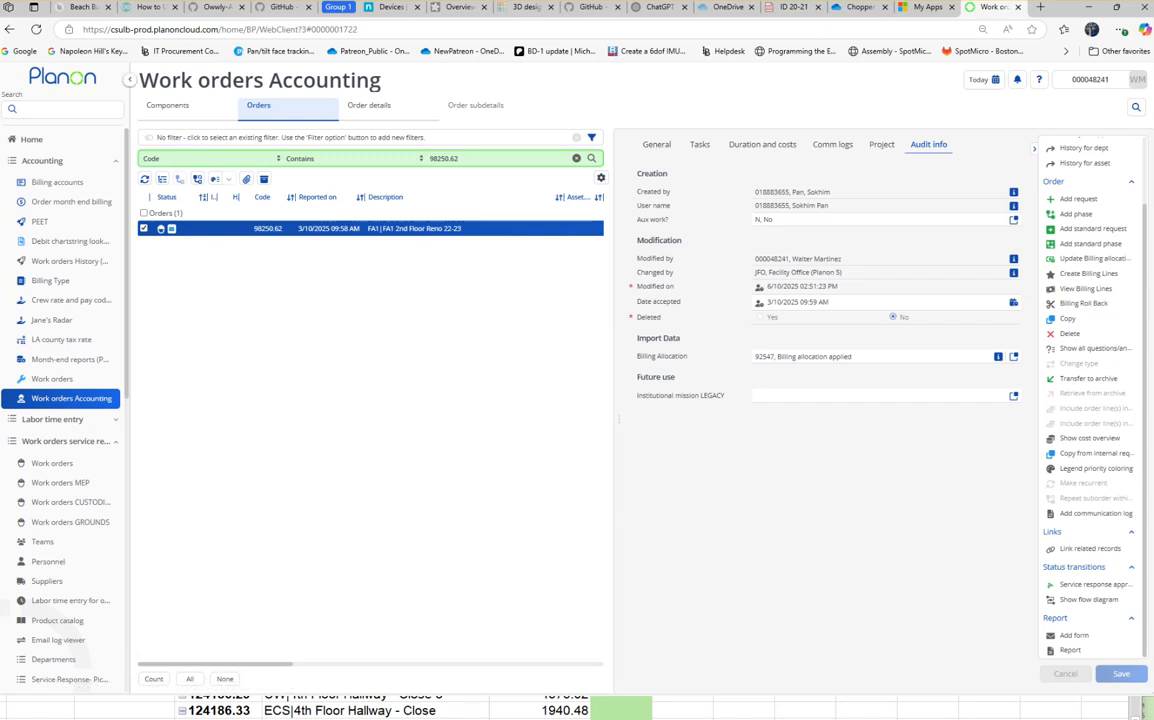
# Review order 98250.62 in Order month end billing, checking its billing line and order status against Work orders Accounting.
pyautogui.click(71, 202)
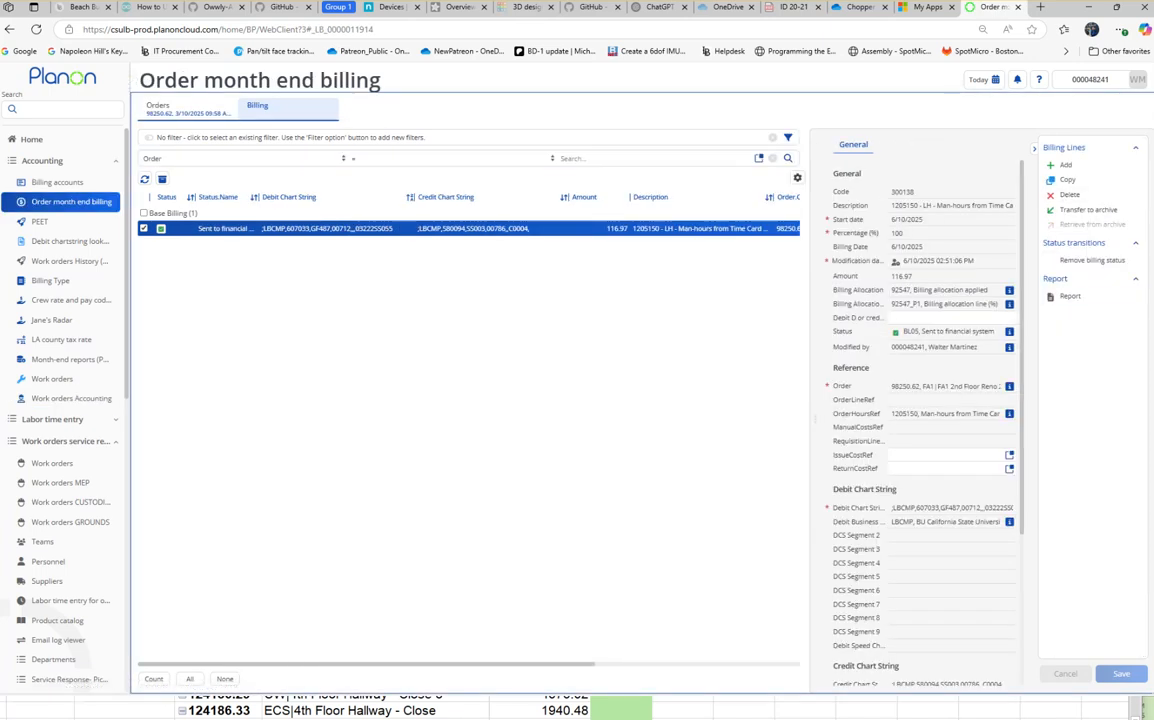
pyautogui.click(182, 108)
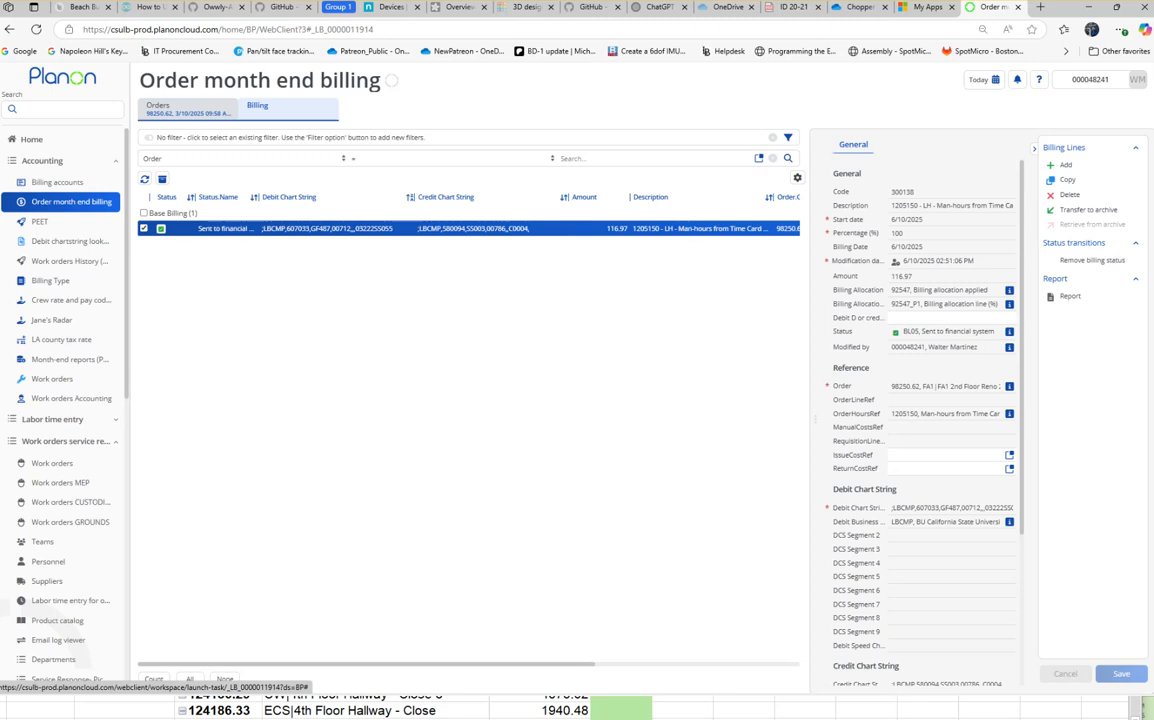
pyautogui.click(71, 398)
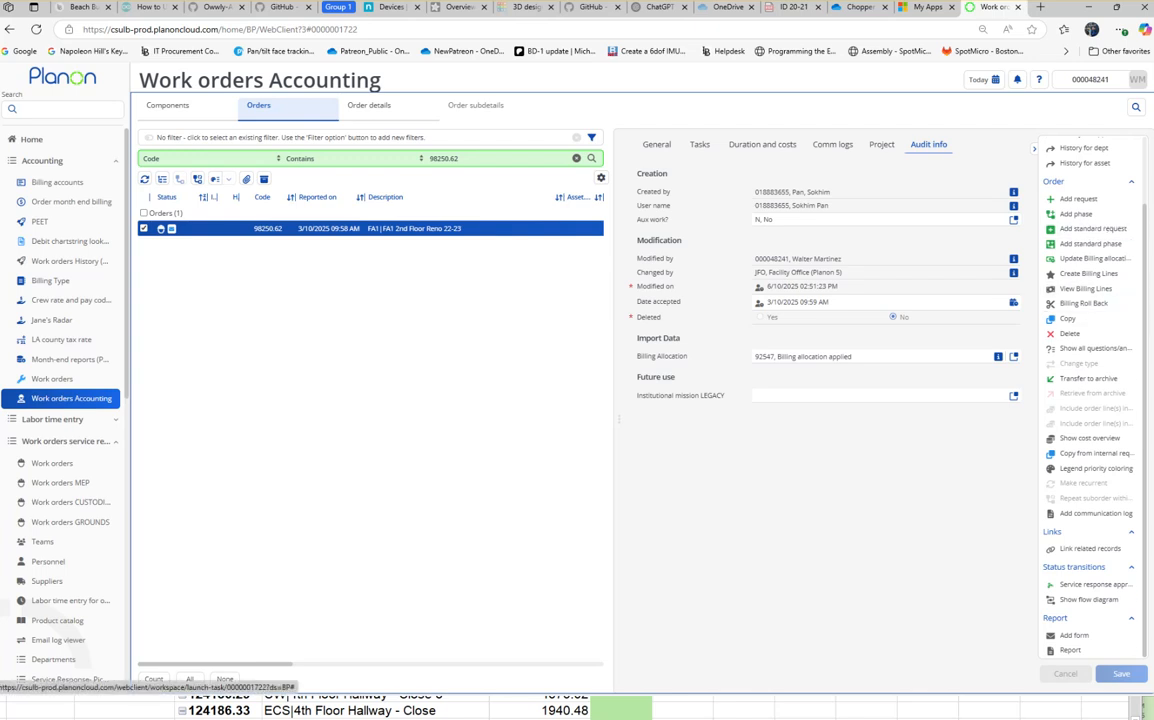
pyautogui.click(71, 202)
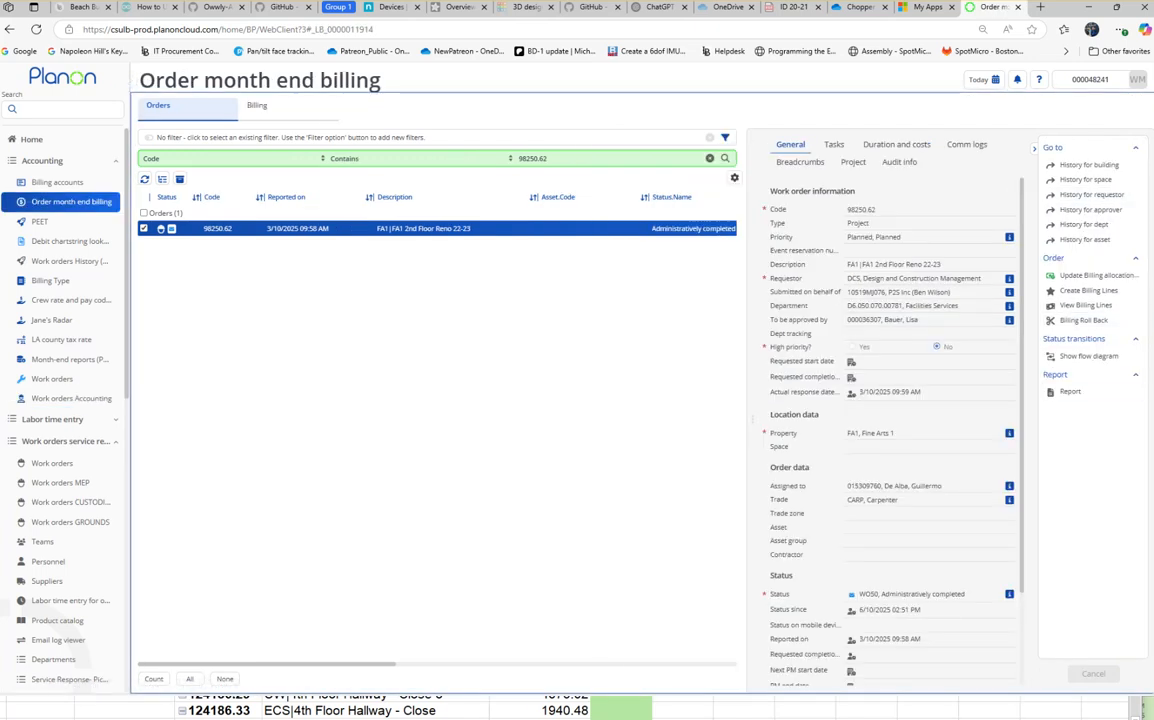
pyautogui.click(71, 399)
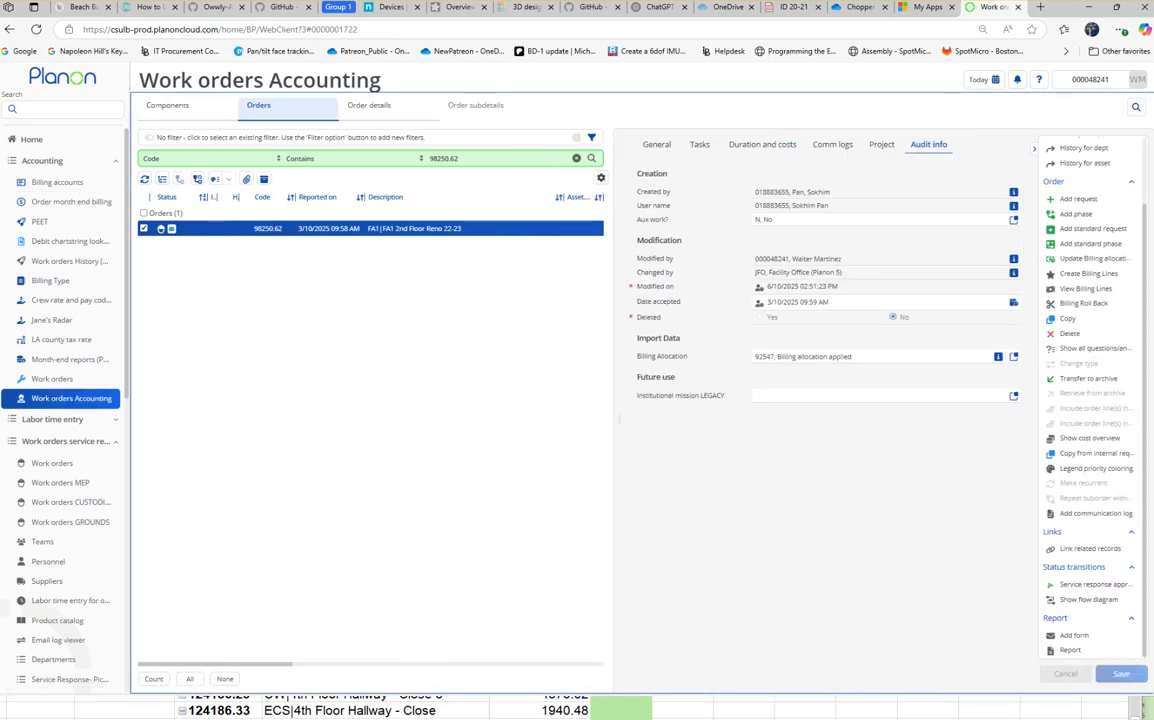
# Switch to the May 2025 project billing workbook in Excel and mark work order 98250.62 with an x in column L.
pyautogui.hotkey('alt', 'Tab')
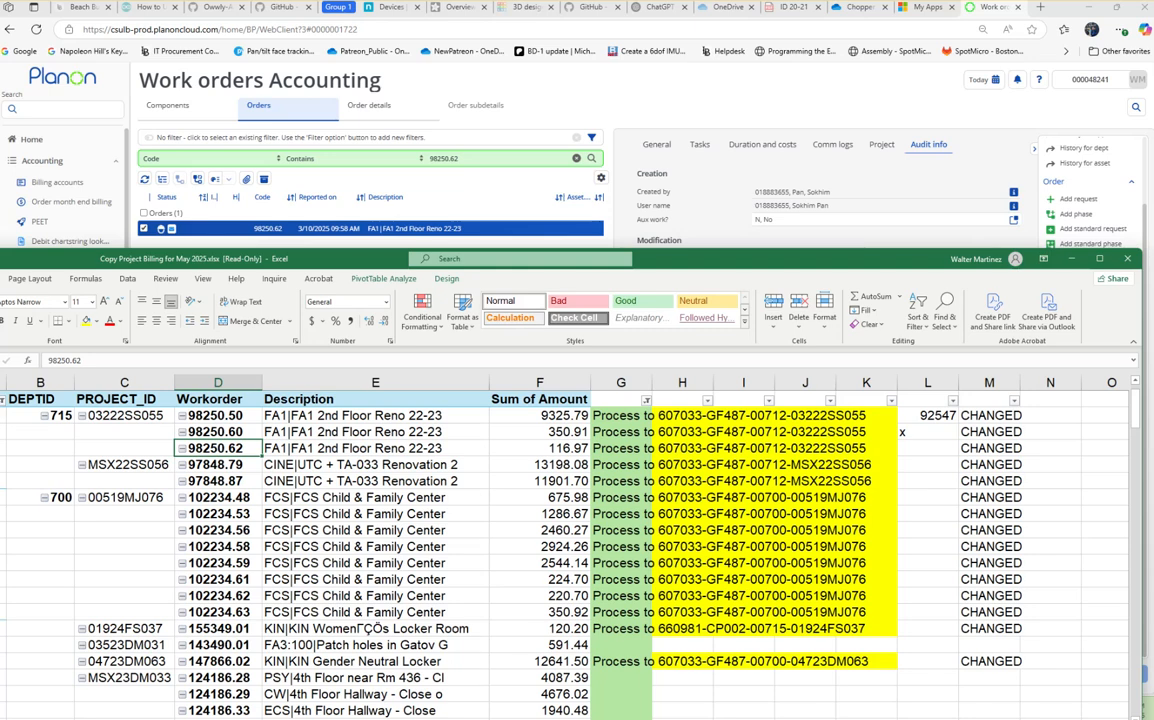
pyautogui.click(927, 448)
pyautogui.write('x')
pyautogui.press('Return')
pyautogui.press('Return')
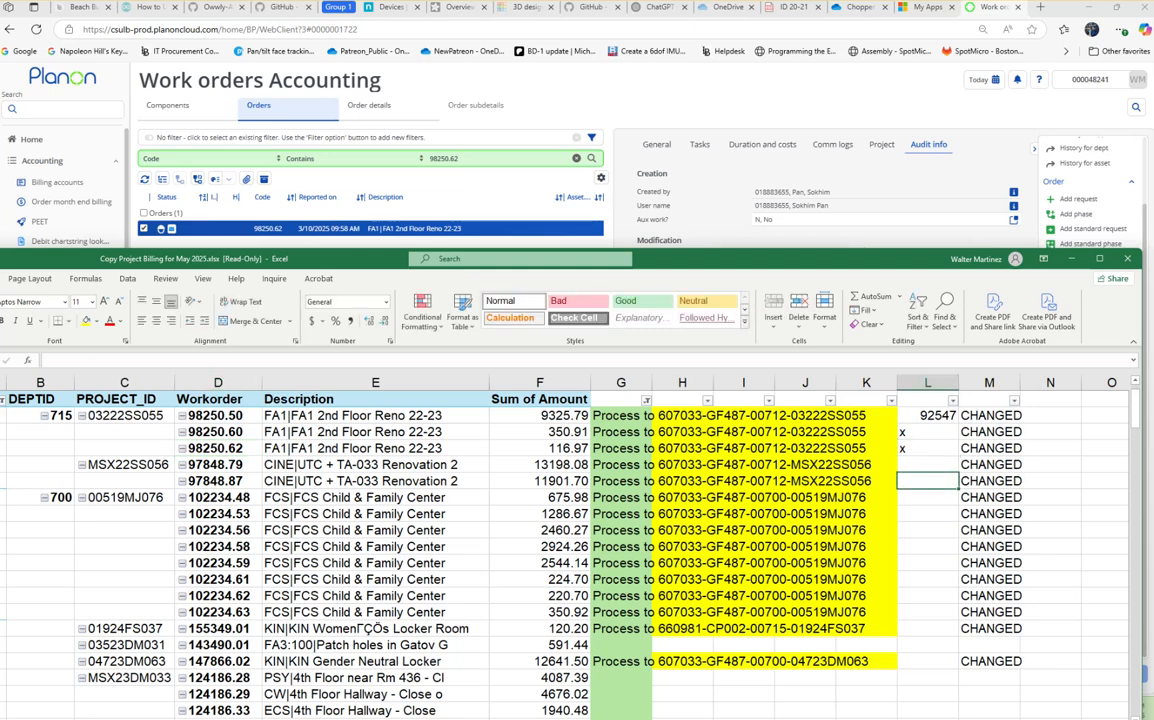
pyautogui.press('Up')
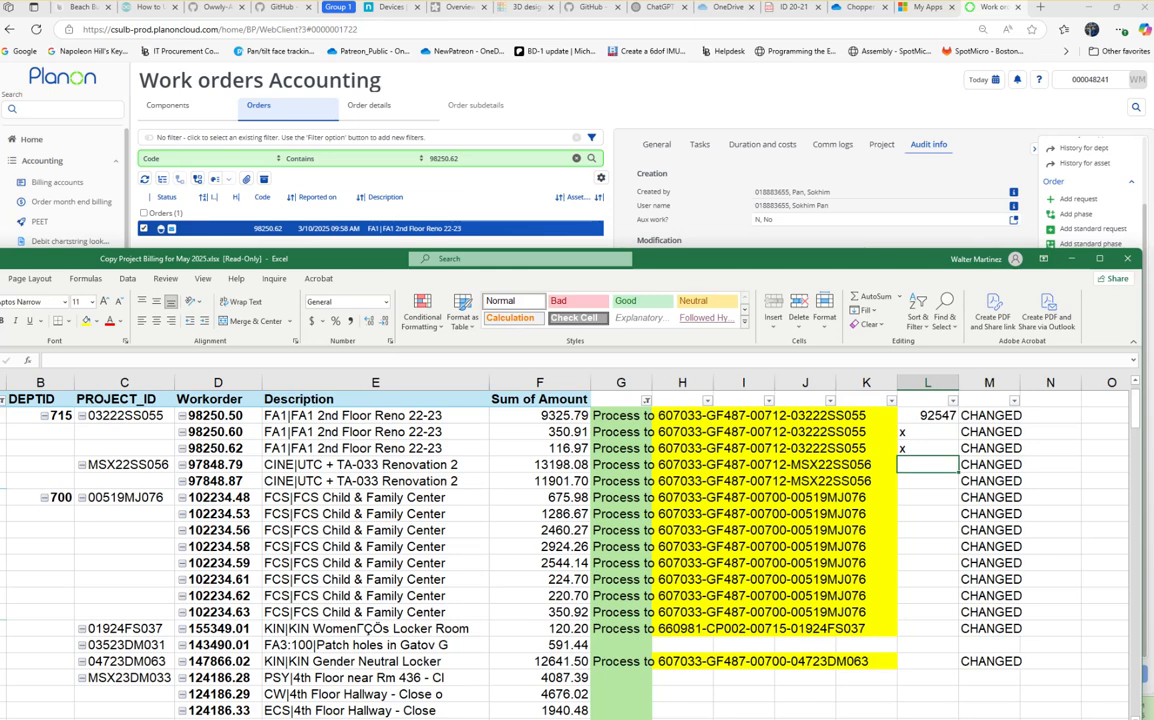
# Examine the remaining work orders marked CHANGED, highlighting the empty column L cells for project 00519MJ076.
pyautogui.hotkey('shift', 'Down')
pyautogui.moveTo(928, 497); pyautogui.dragTo(928, 612)
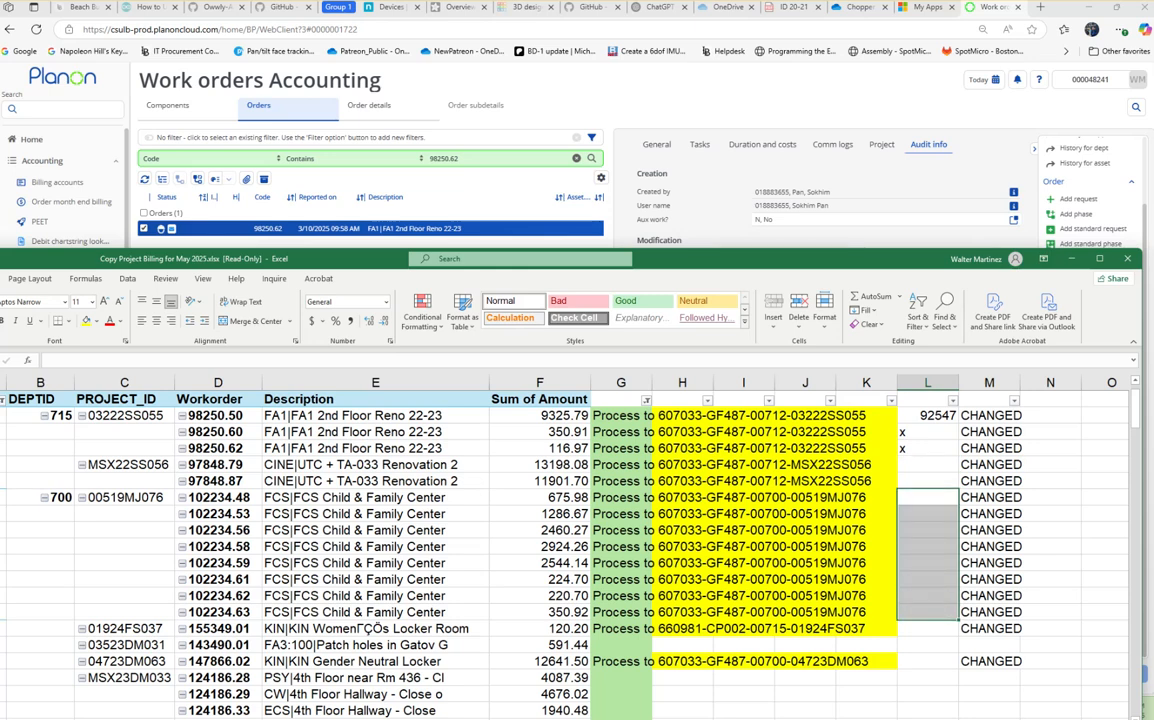
pyautogui.scroll(-3, 560, 540)
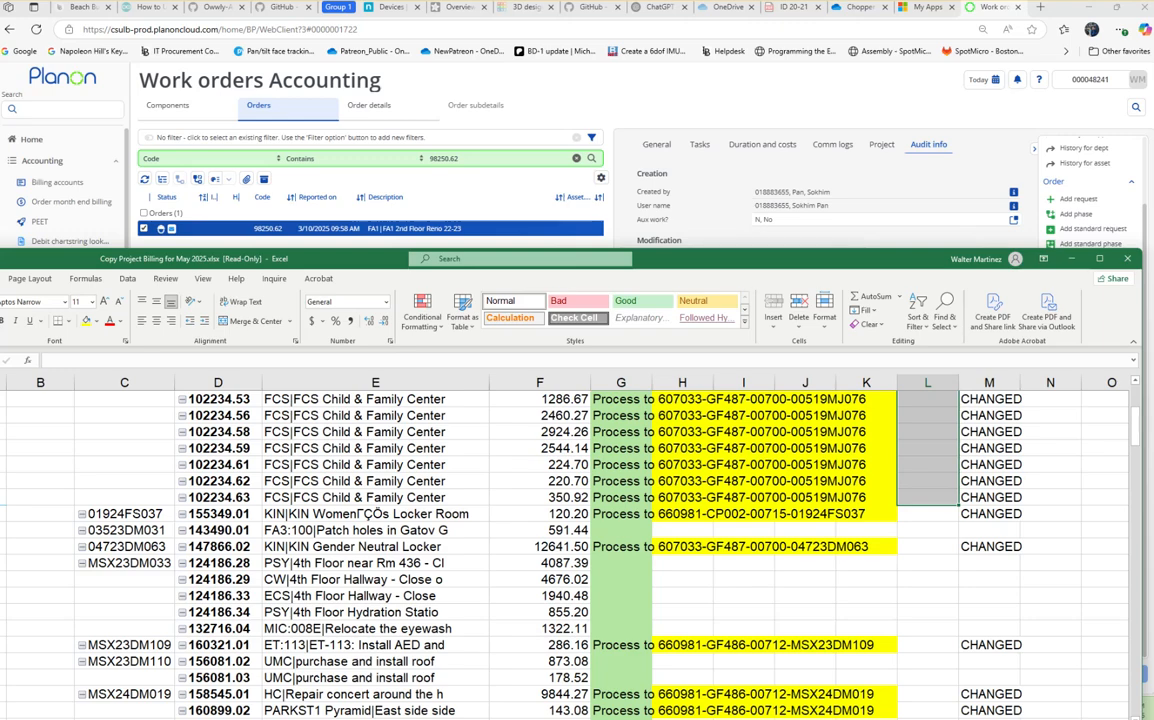
pyautogui.scroll(3, 560, 540)
pyautogui.scroll(-5, 560, 540)
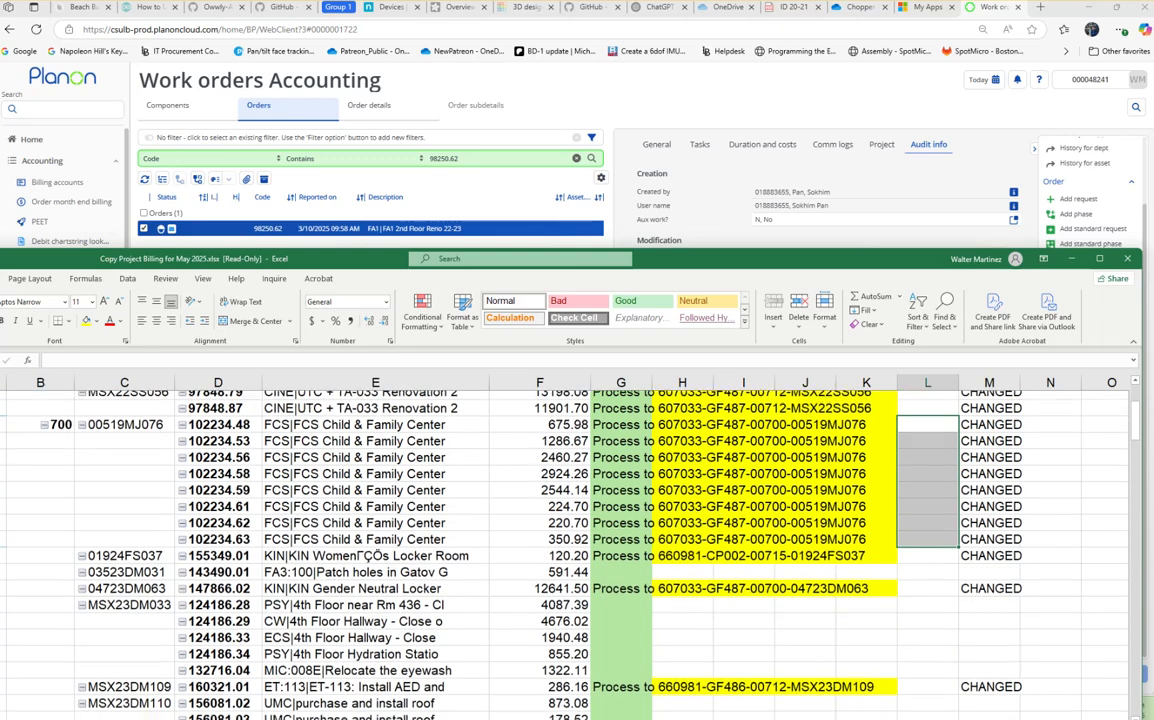
pyautogui.scroll(-3, 560, 540)
pyautogui.scroll(6, 560, 540)
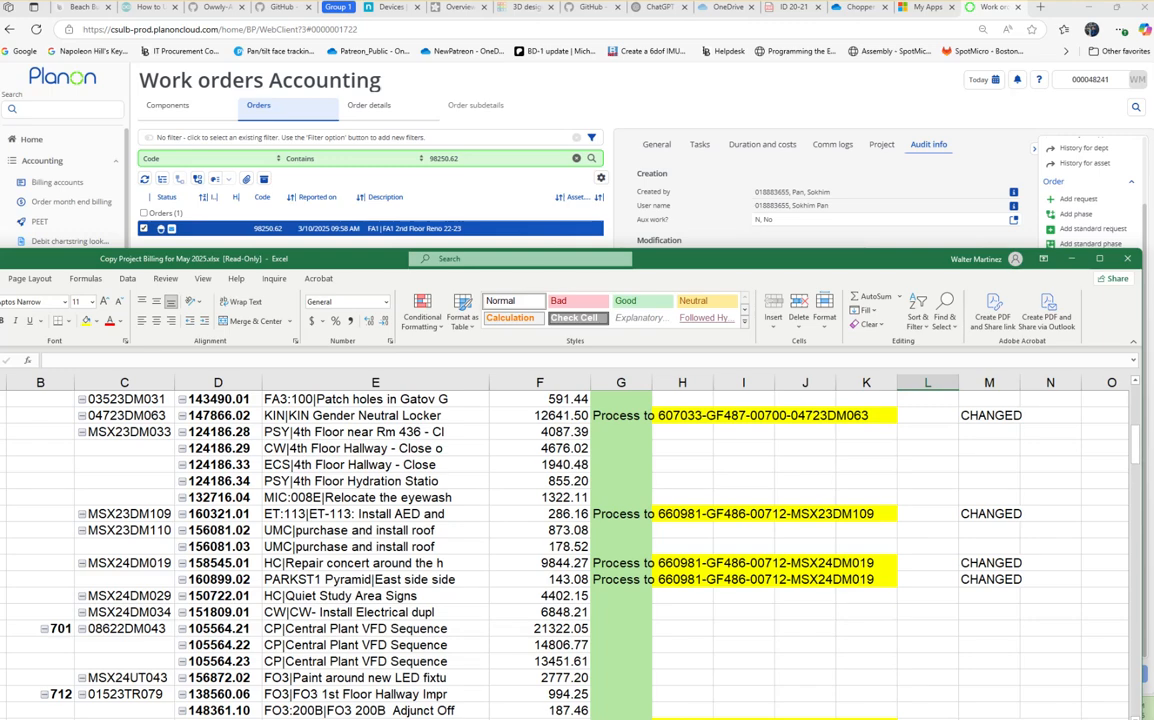
pyautogui.scroll(2, 560, 540)
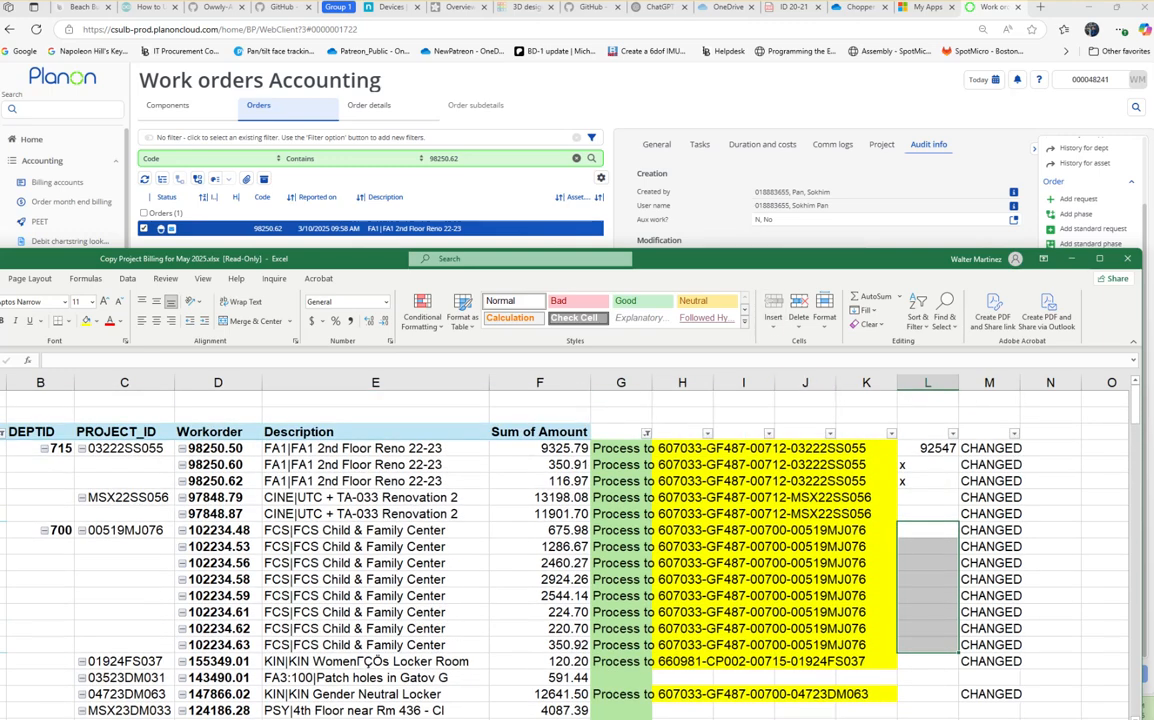
# Move and enlarge the workbook window over Planon so that columns A through L fit in view.
pyautogui.moveTo(700, 259); pyautogui.dragTo(894, 142)
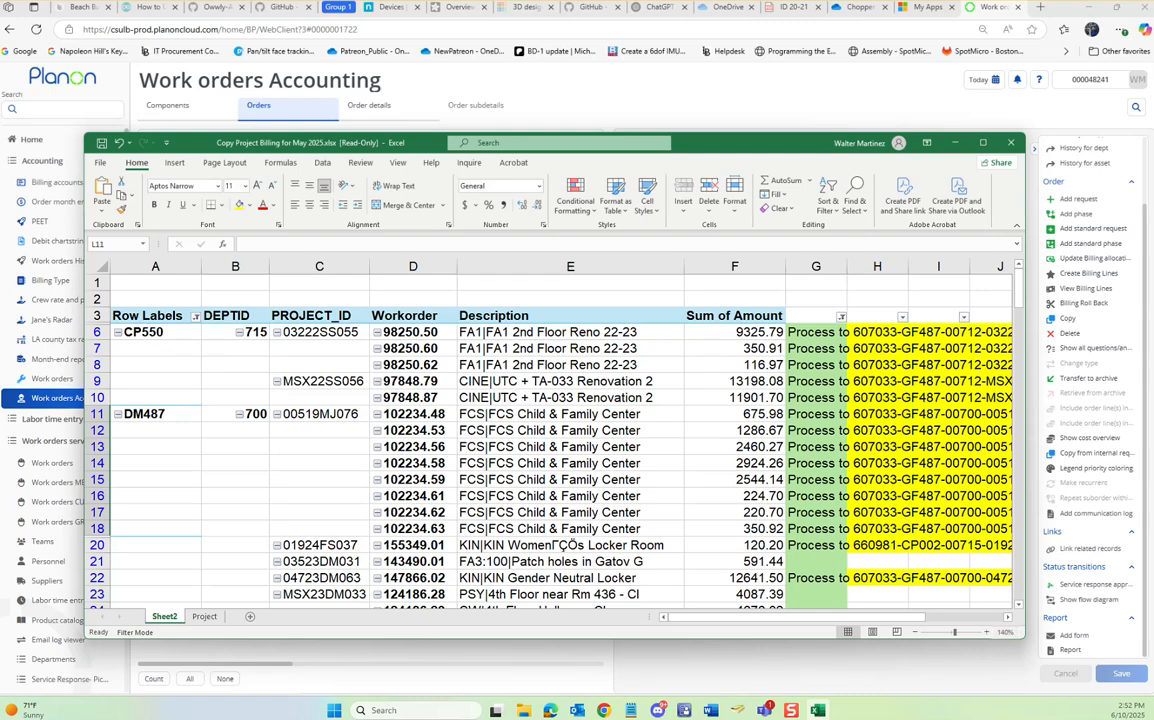
pyautogui.moveTo(1024, 637); pyautogui.dragTo(1148, 618)
pyautogui.moveTo(850, 142); pyautogui.dragTo(778, 121)
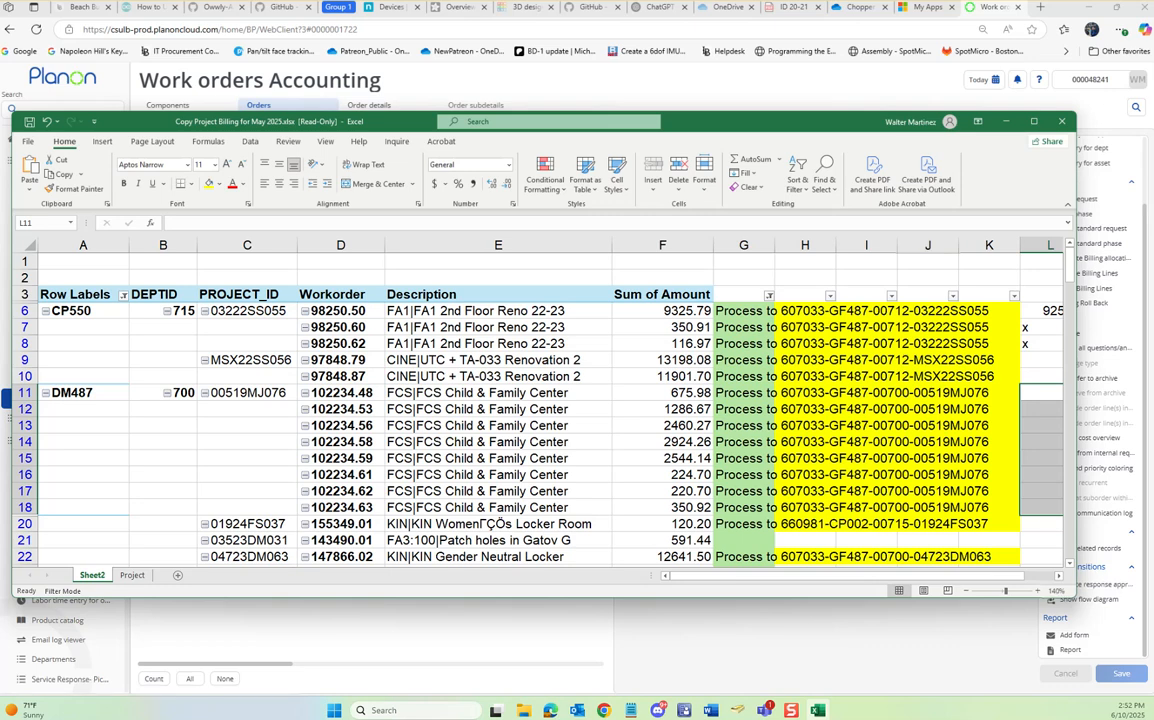
pyautogui.moveTo(1075, 598); pyautogui.dragTo(1076, 638)
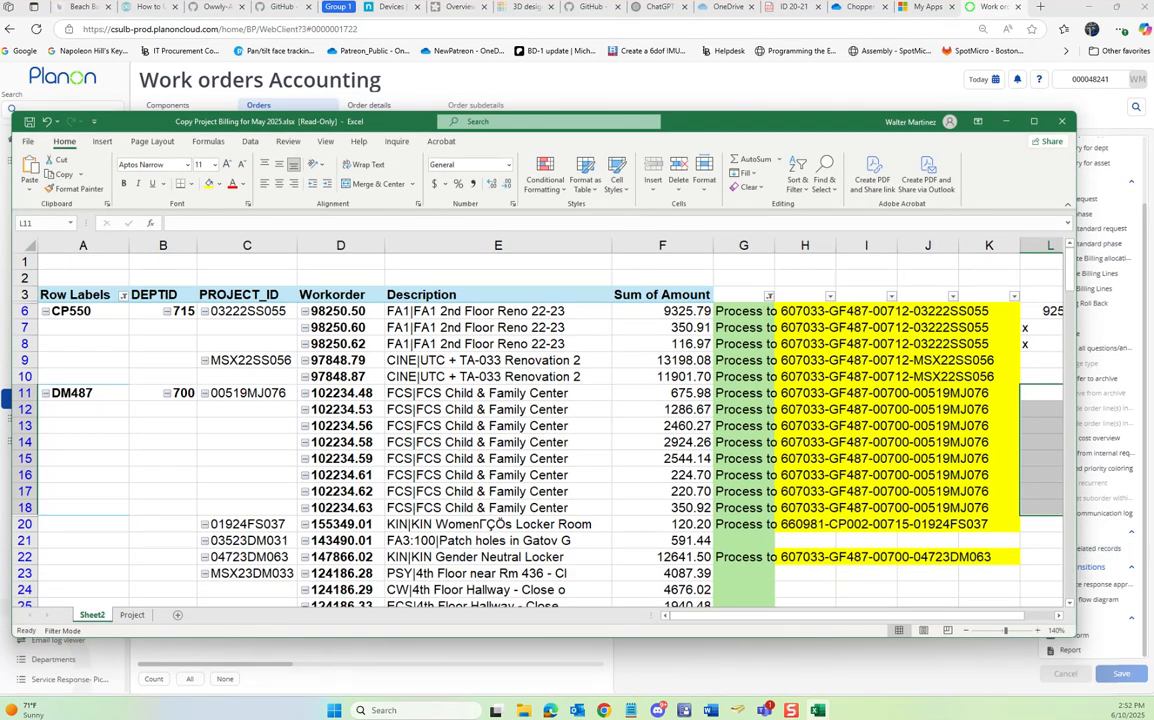
pyautogui.moveTo(1076, 638); pyautogui.dragTo(1118, 638)
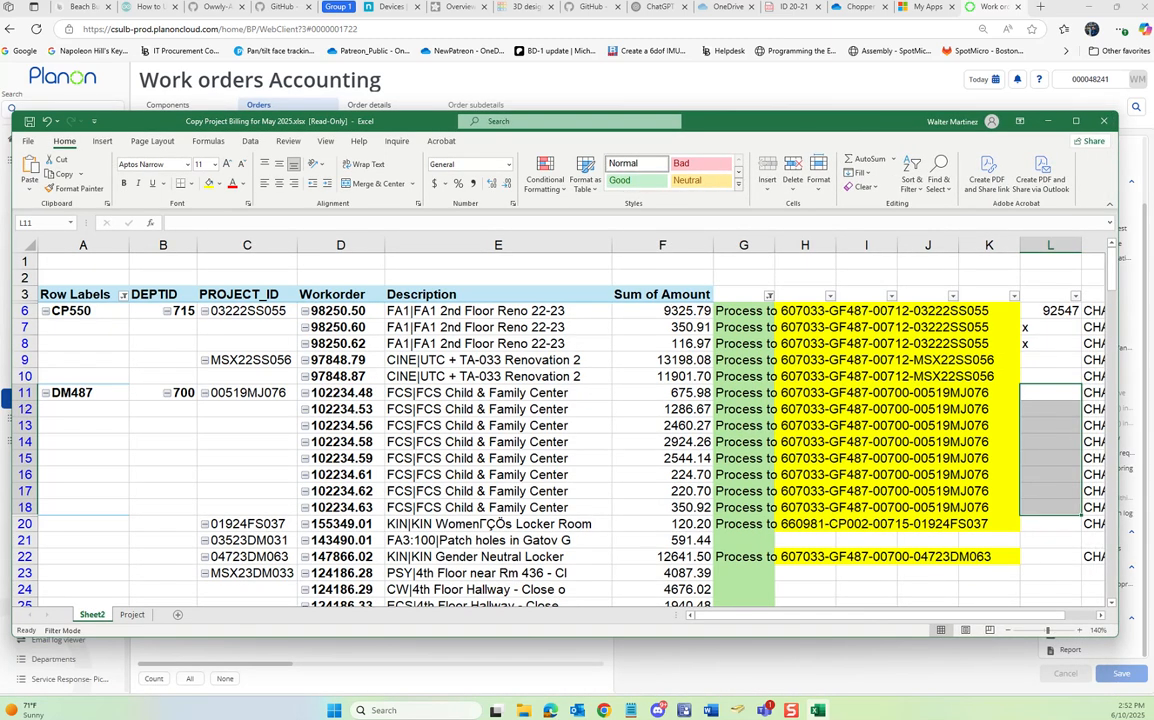